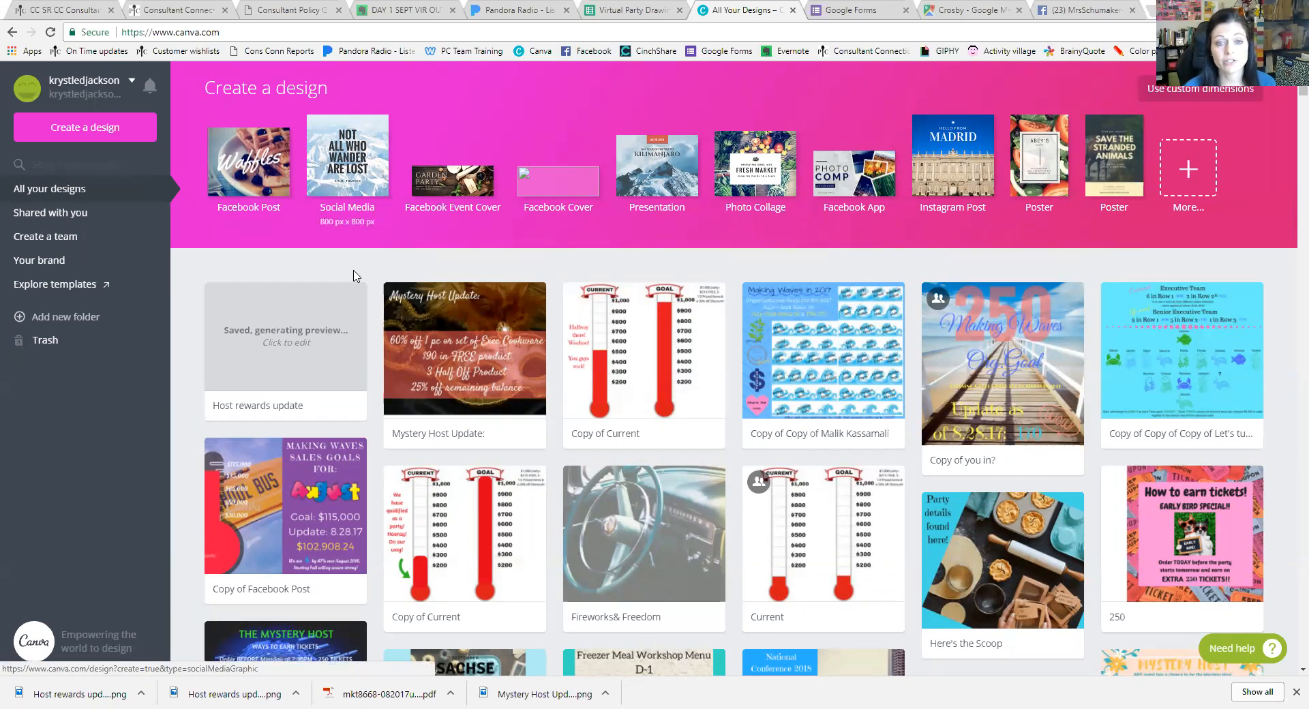
scroll(508, 355, "down", 15)
scroll(510, 407, "down", 18)
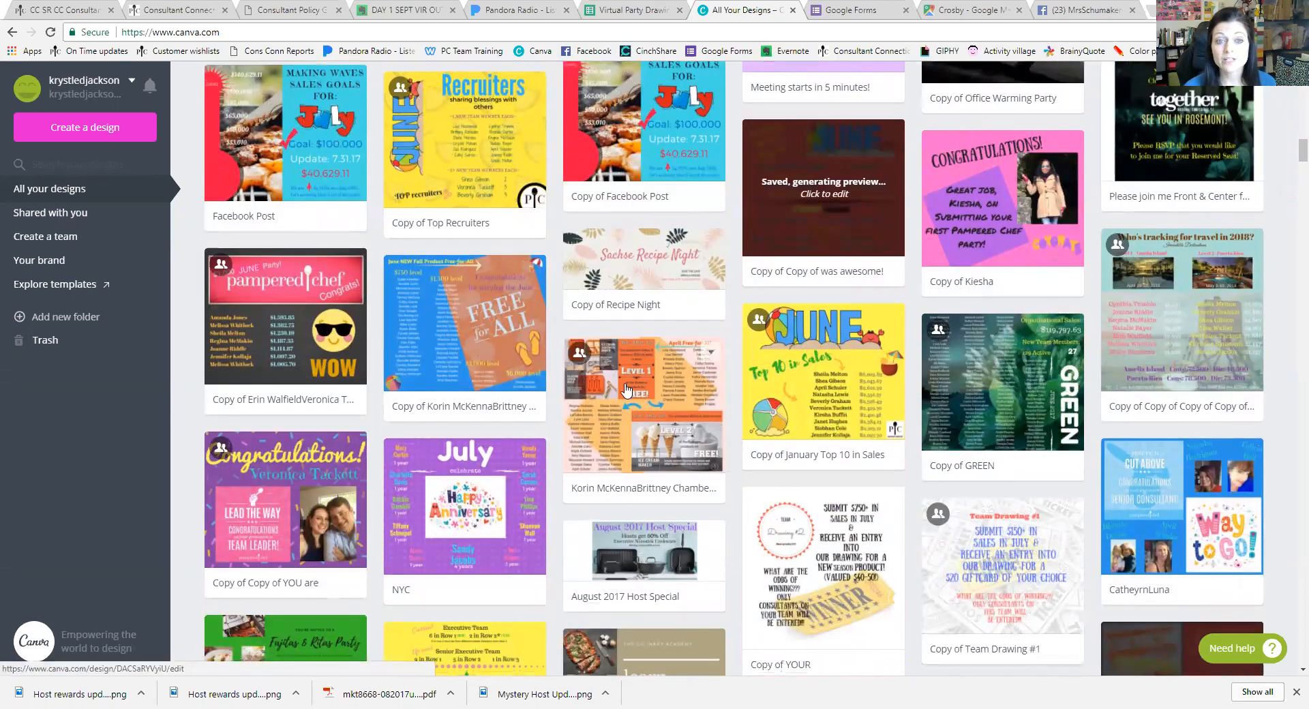
scroll(607, 399, "up", 1)
scroll(622, 390, "up", 1)
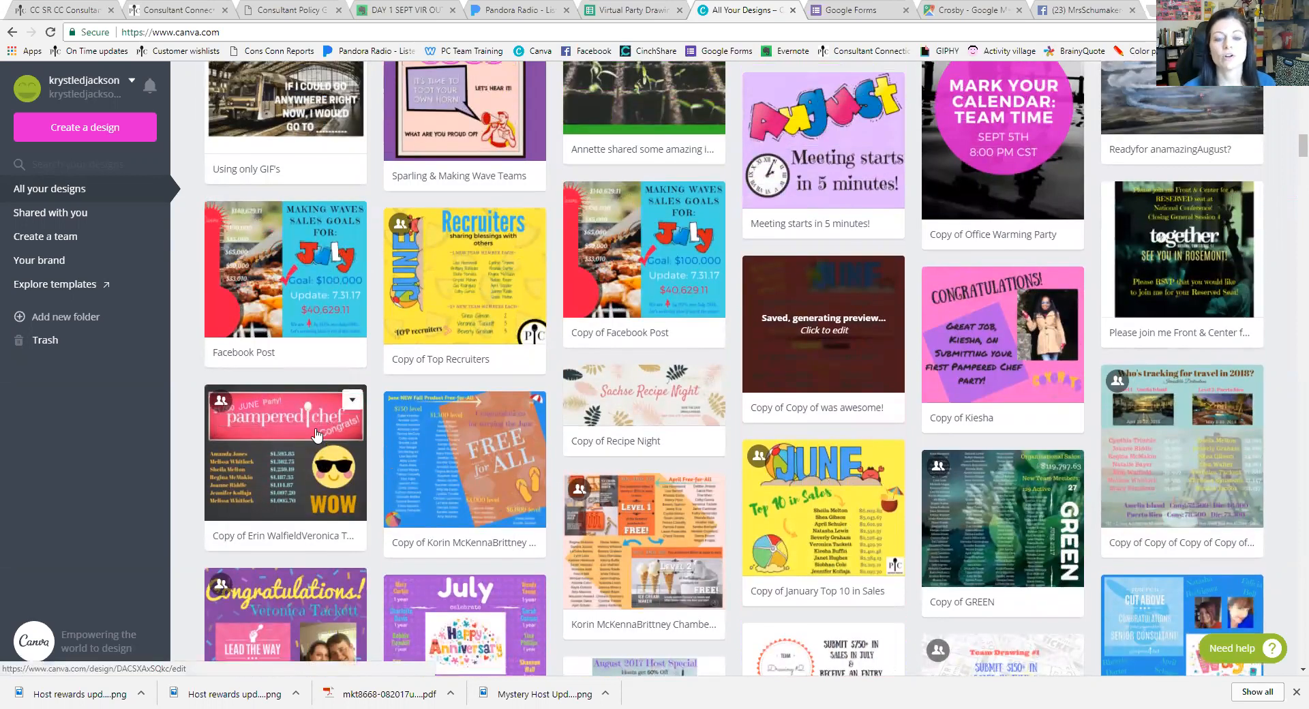
left_click(352, 401)
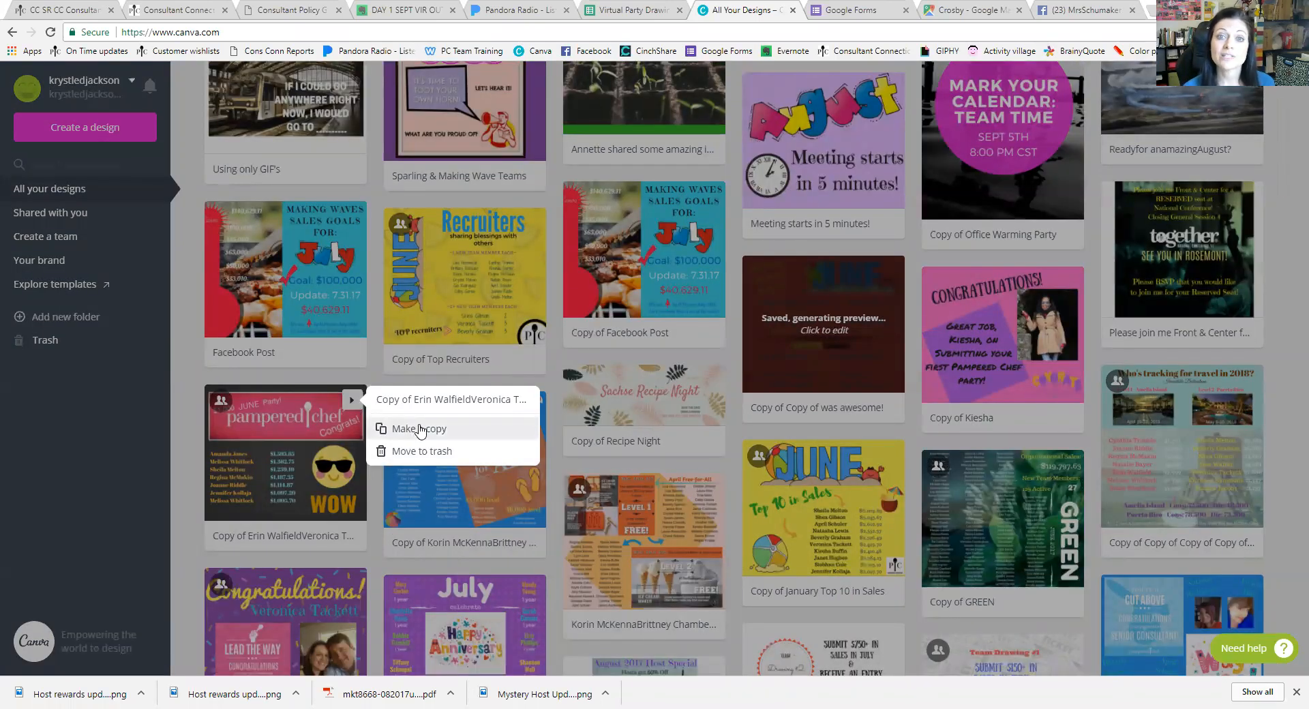
left_click(481, 383)
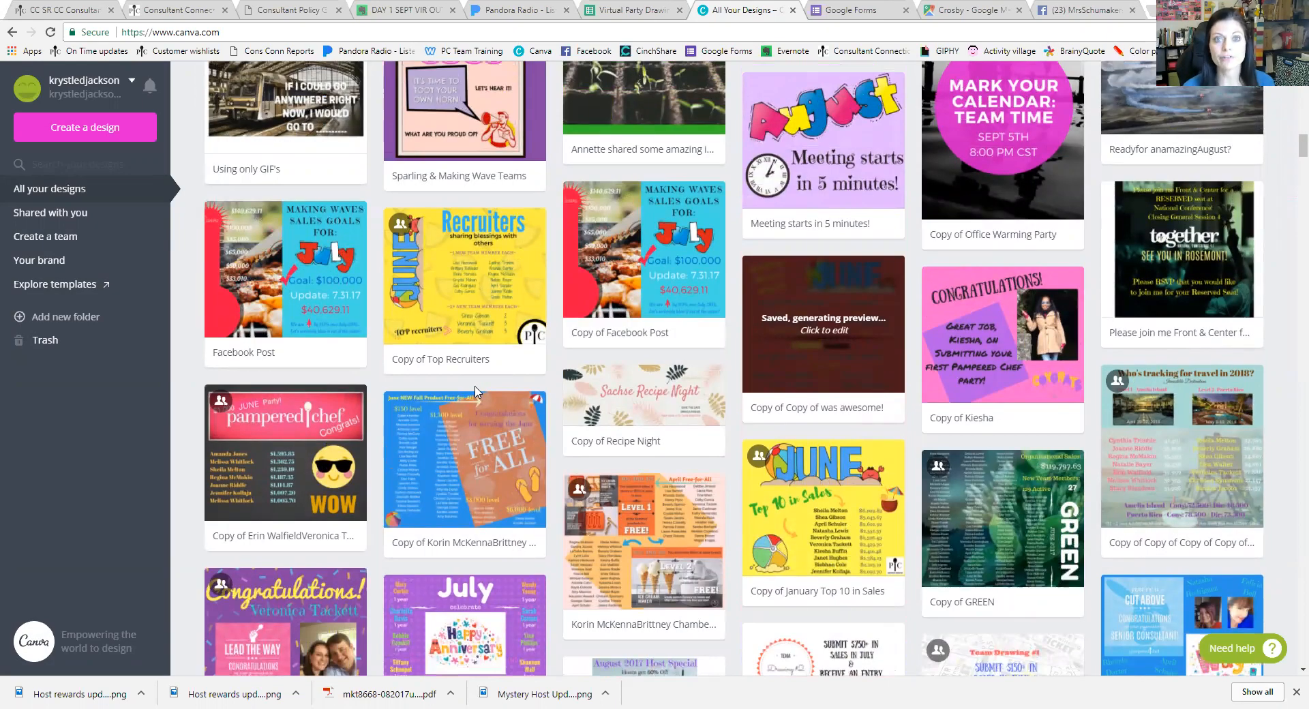
scroll(475, 393, "down", 5)
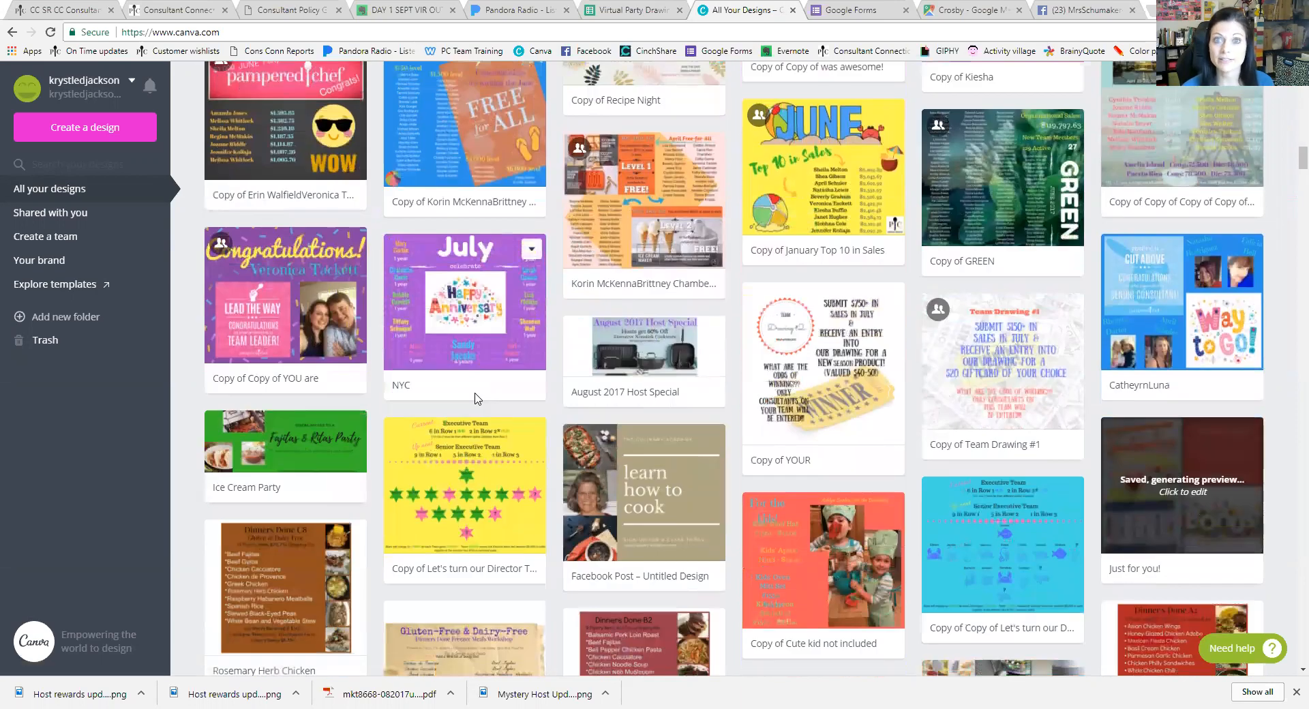
left_click(531, 249)
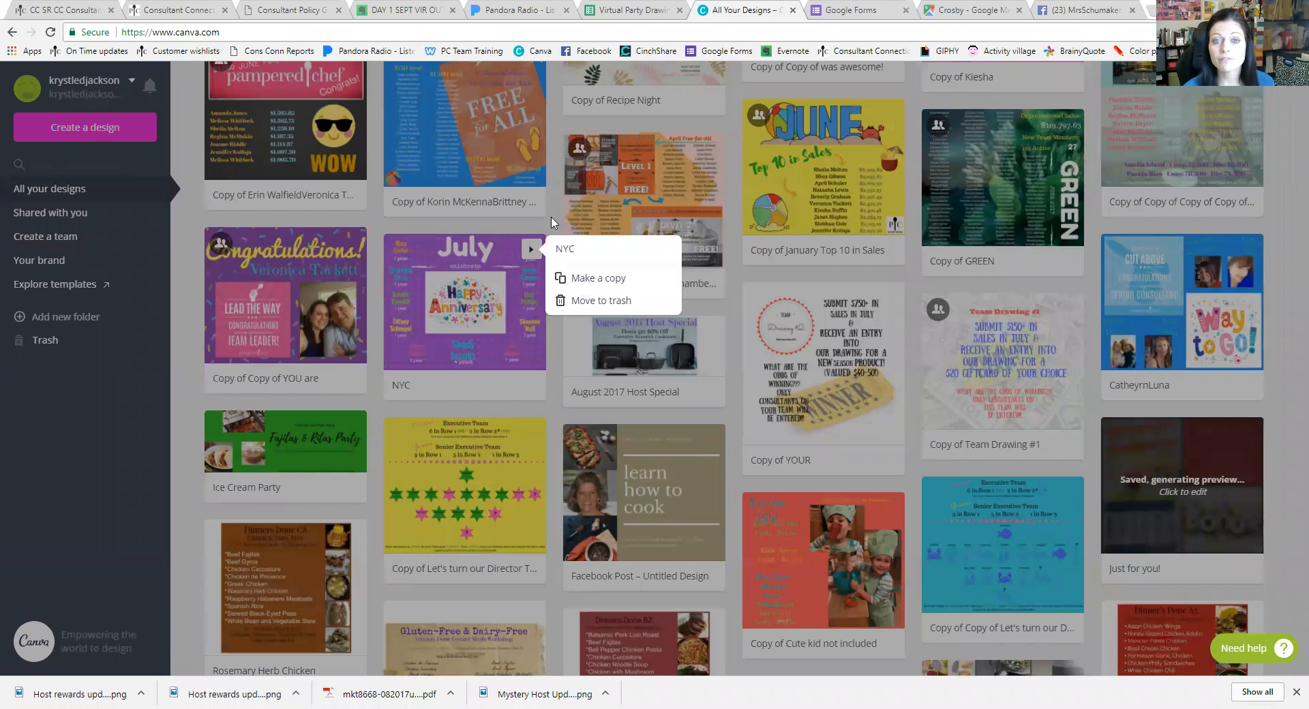
left_click(553, 222)
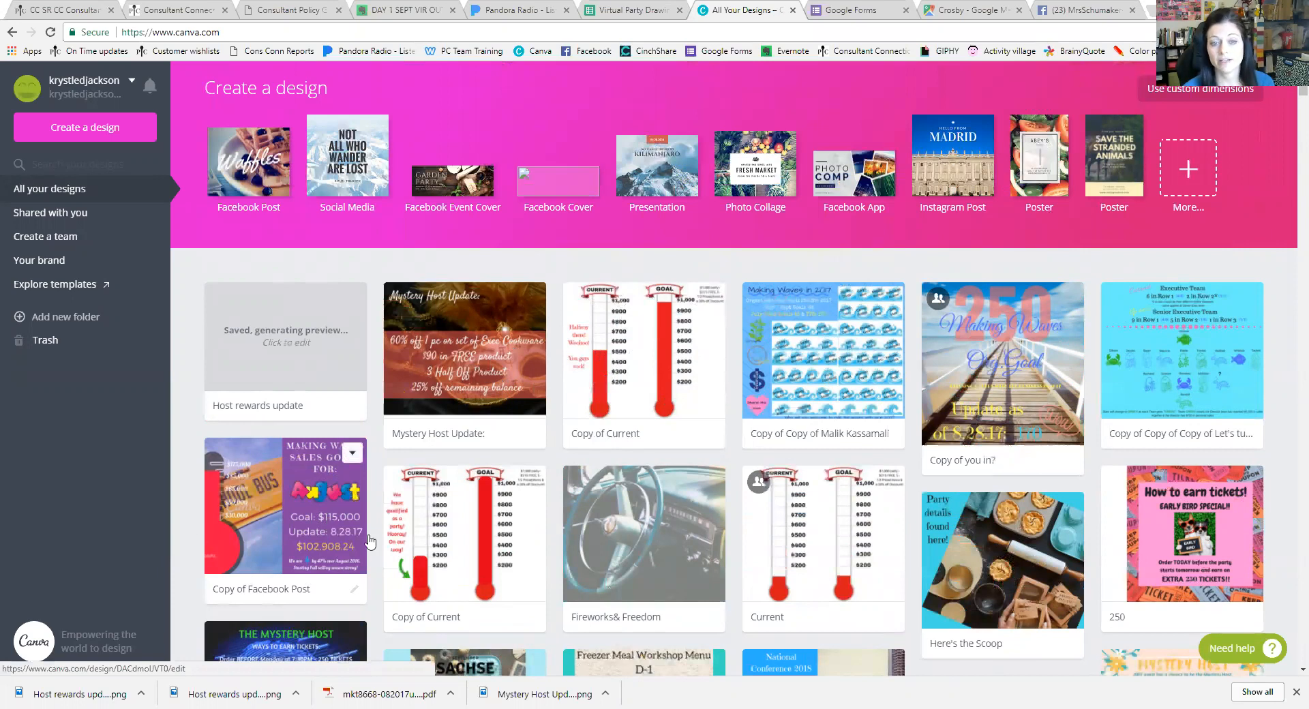
left_click(303, 493)
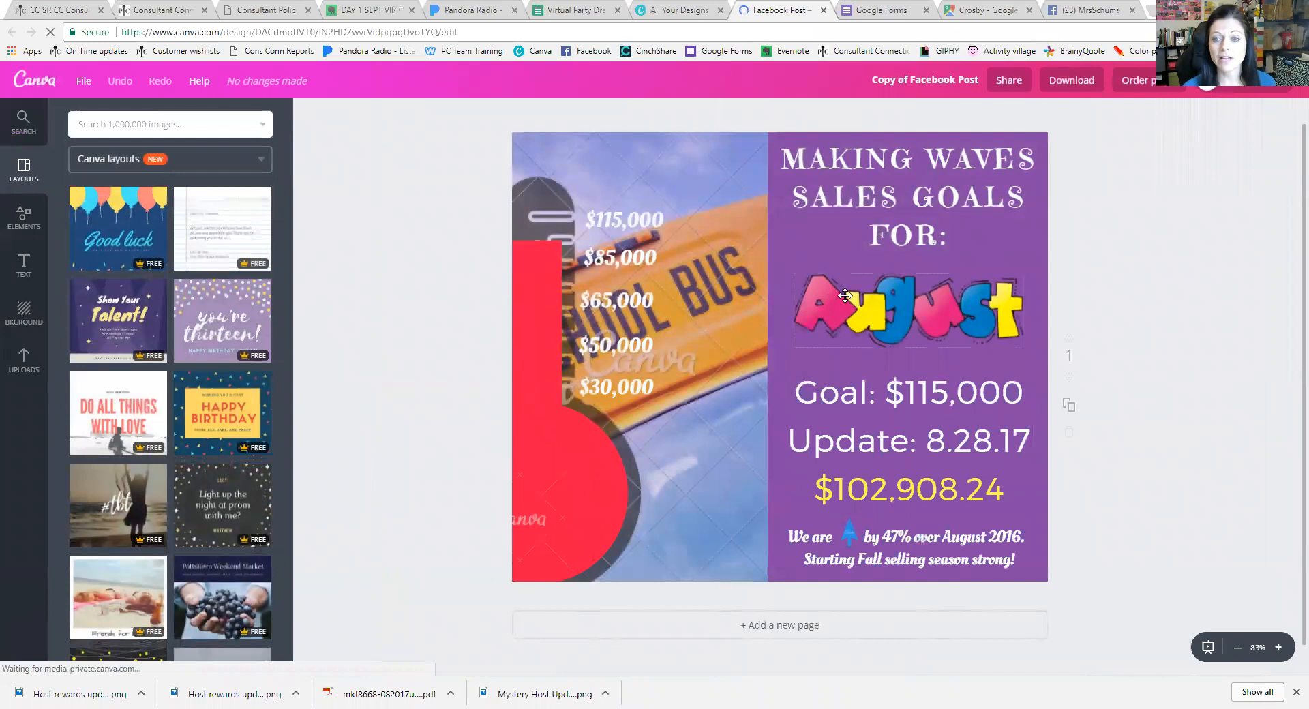
left_click(922, 418)
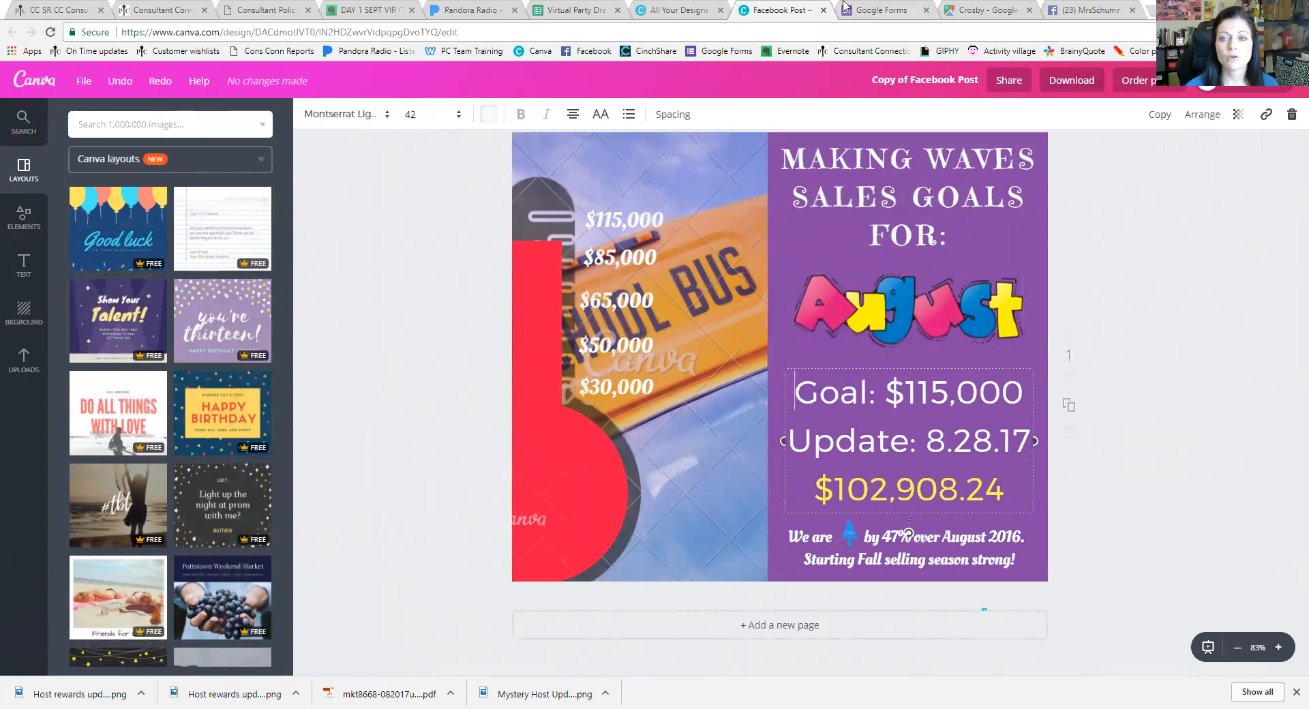
left_click(823, 11)
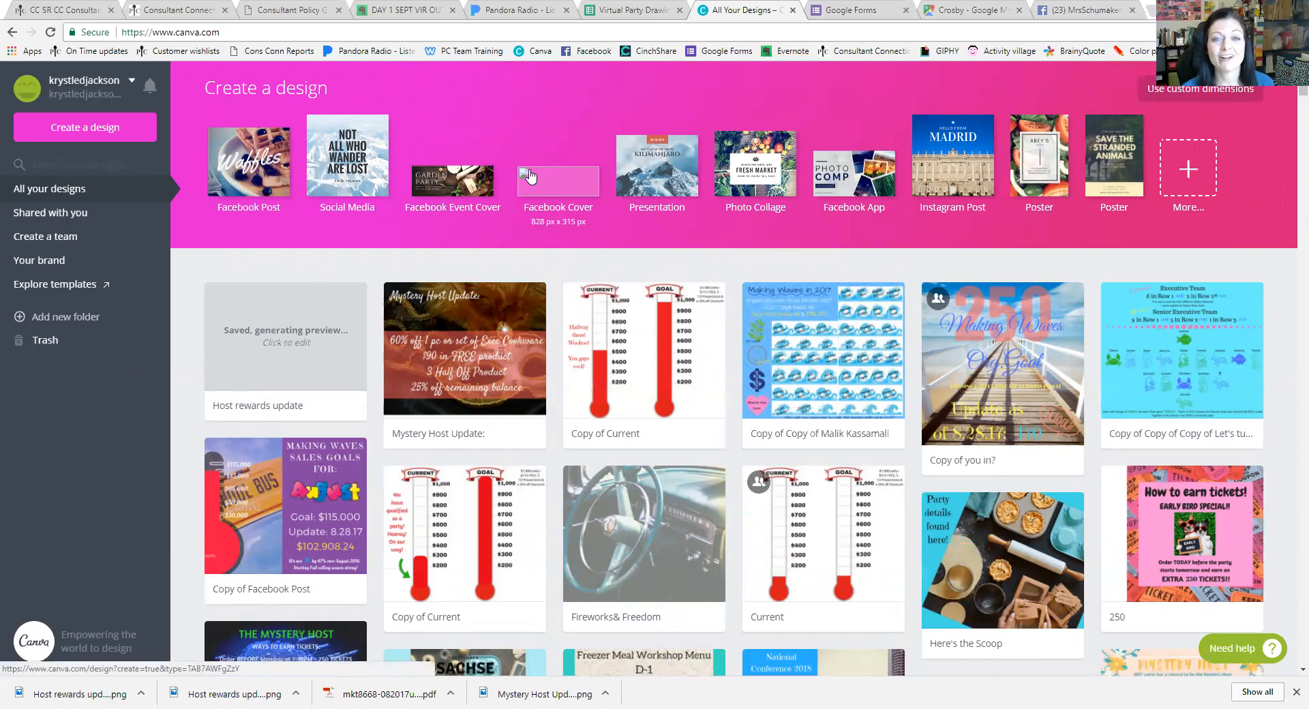
Create a new blank Facebook Post design and browse its Layouts library
left_click(269, 181)
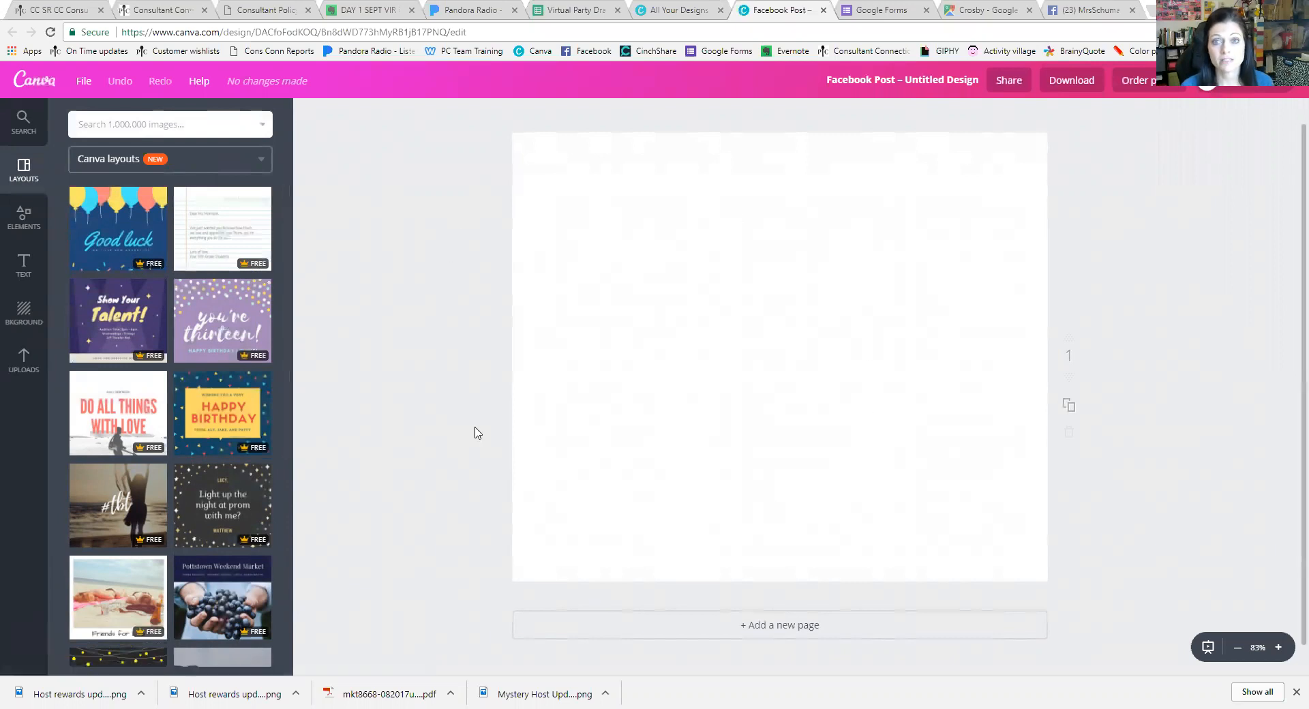
left_click(697, 6)
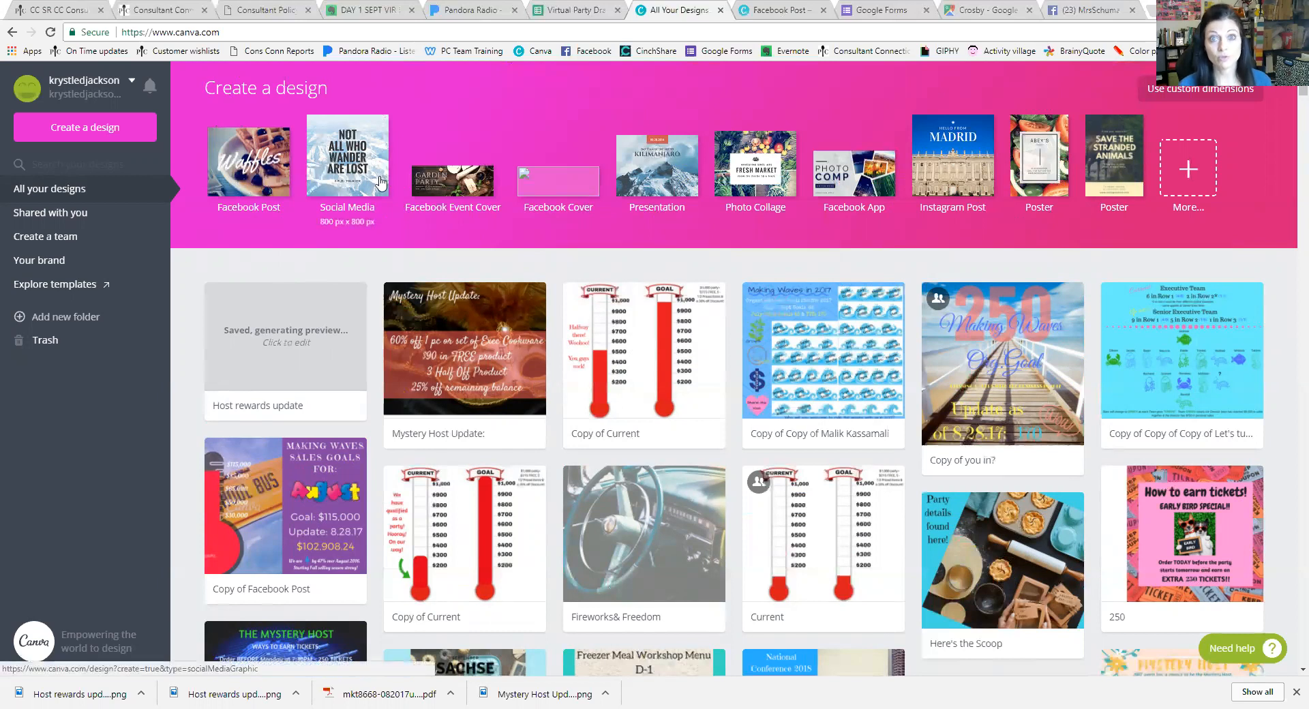
left_click(780, 10)
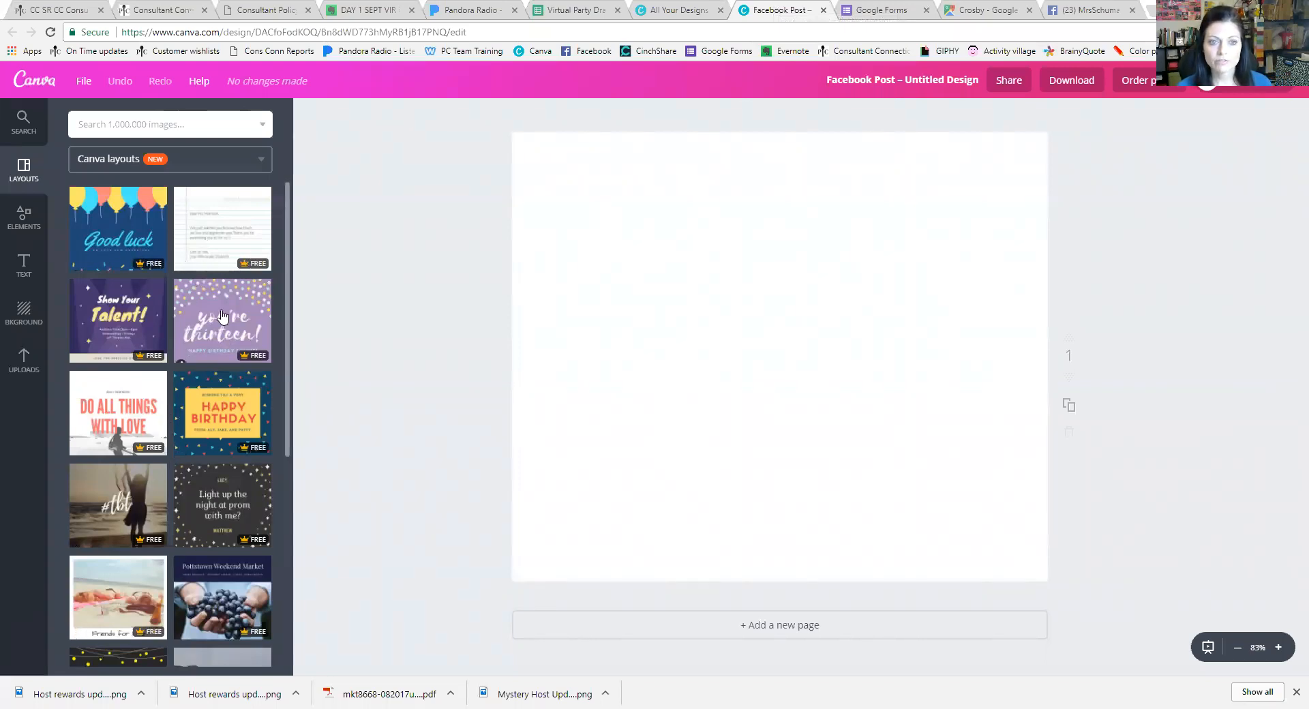
scroll(196, 334, "down", 10)
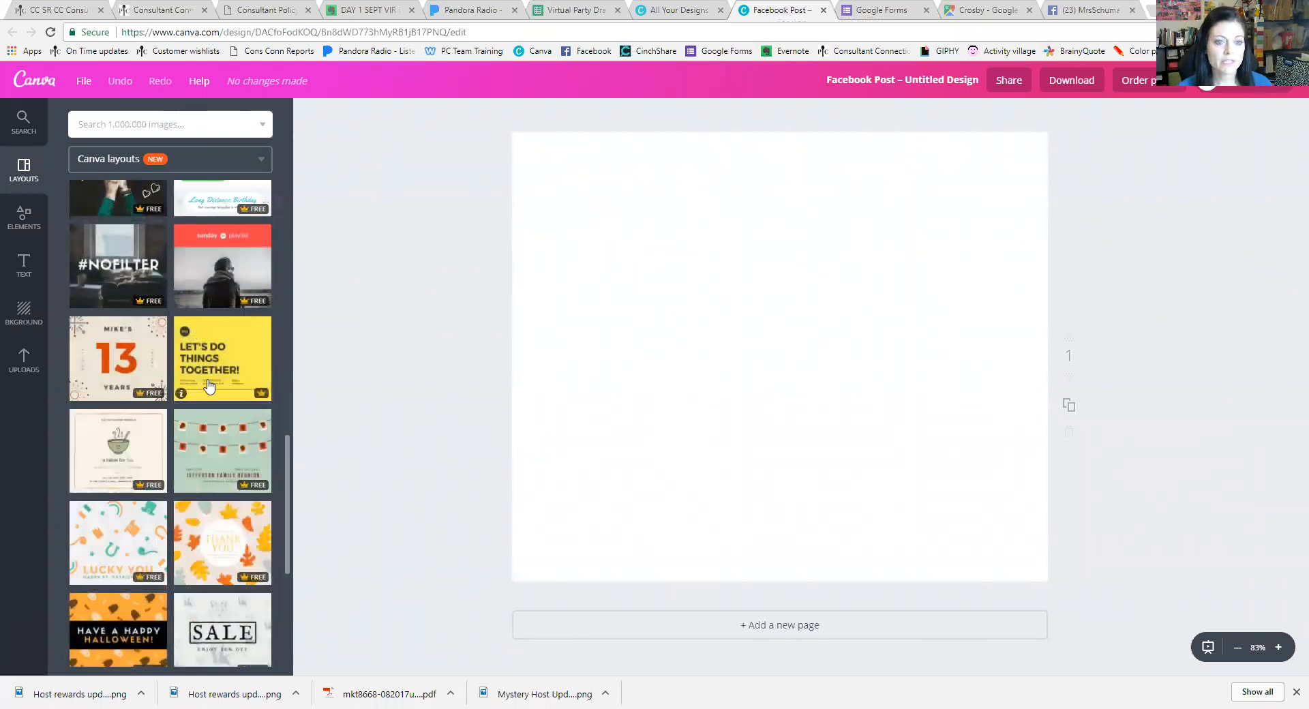
scroll(225, 436, "down", 15)
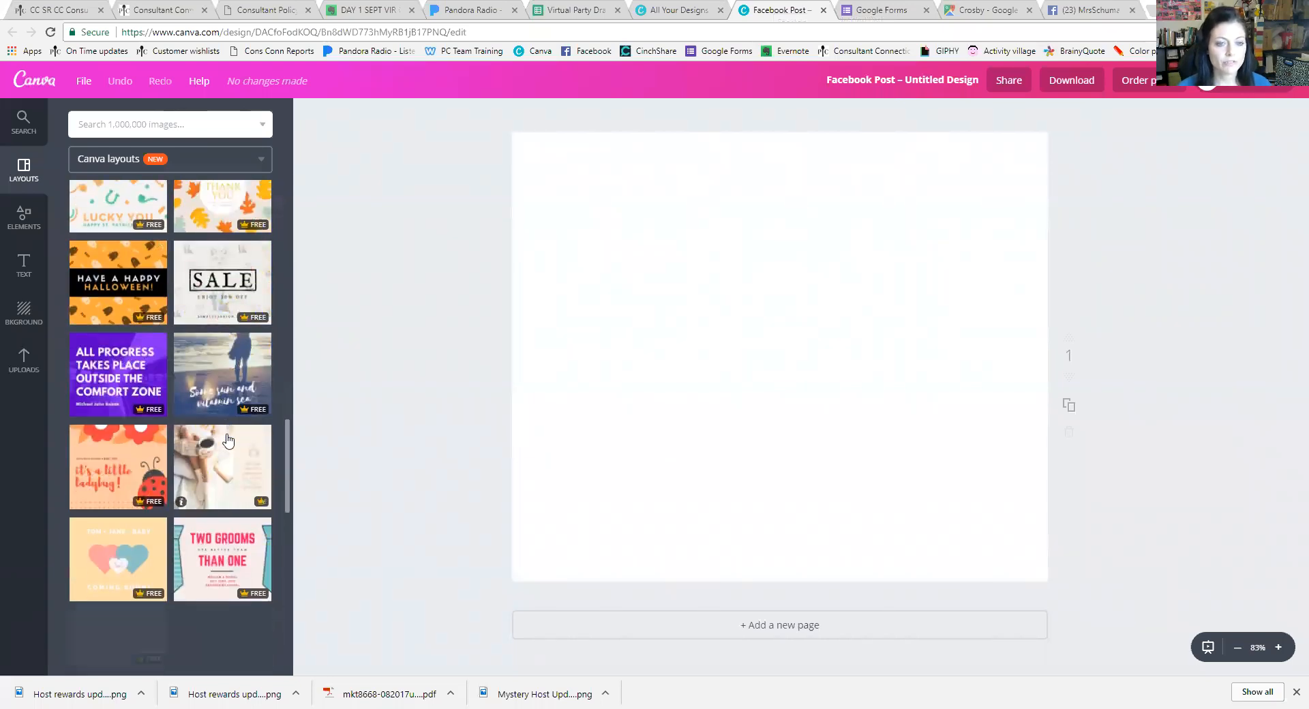
scroll(227, 437, "down", 10)
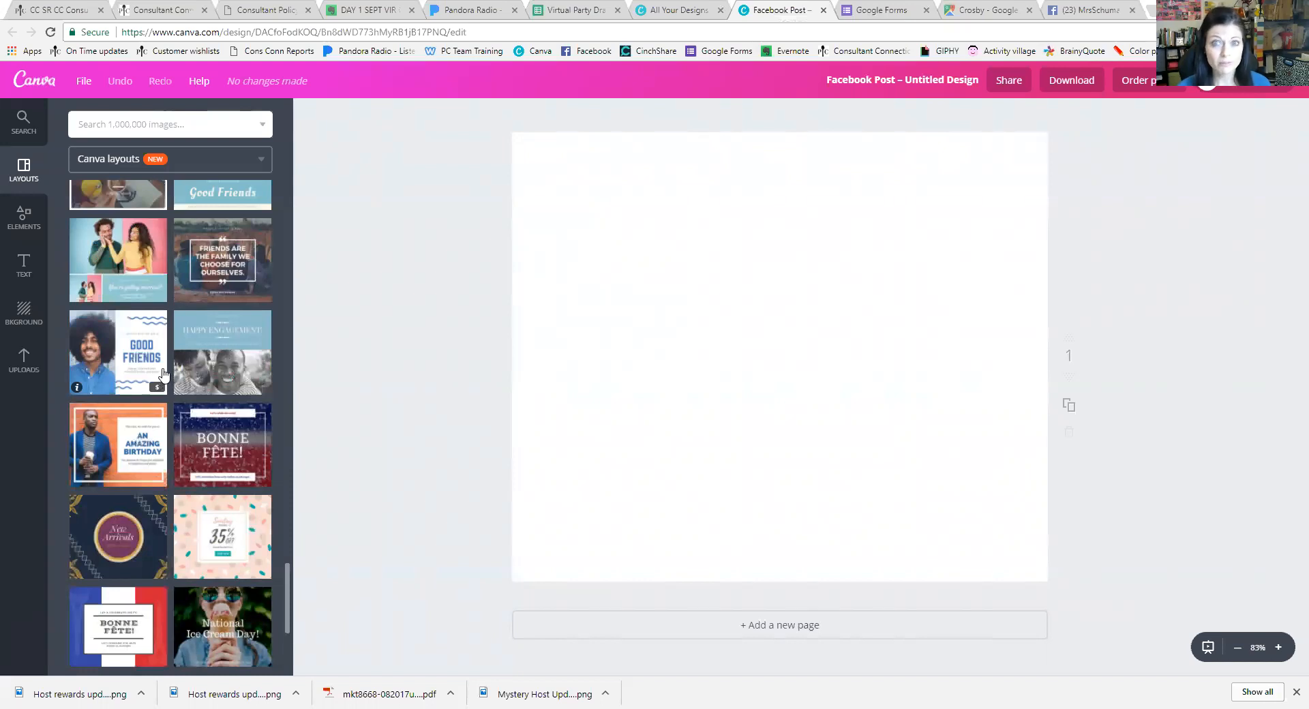
scroll(164, 374, "up", 20)
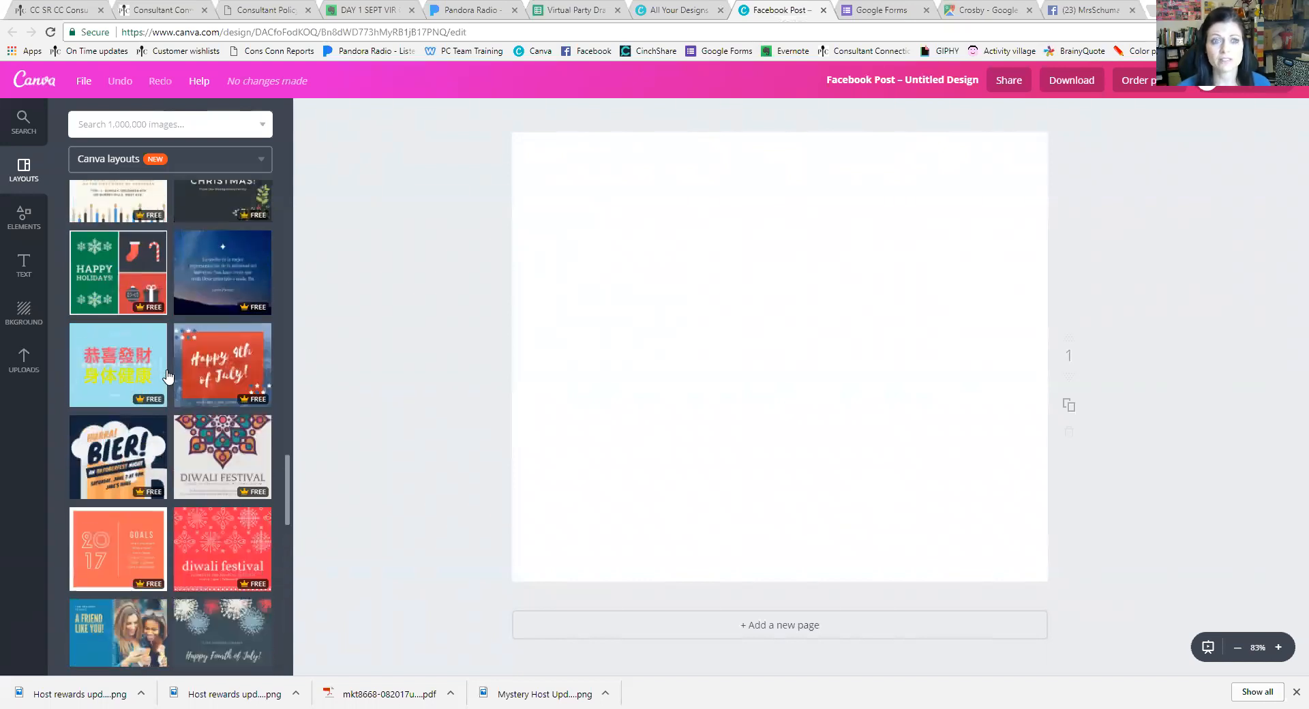
scroll(162, 369, "up", 3)
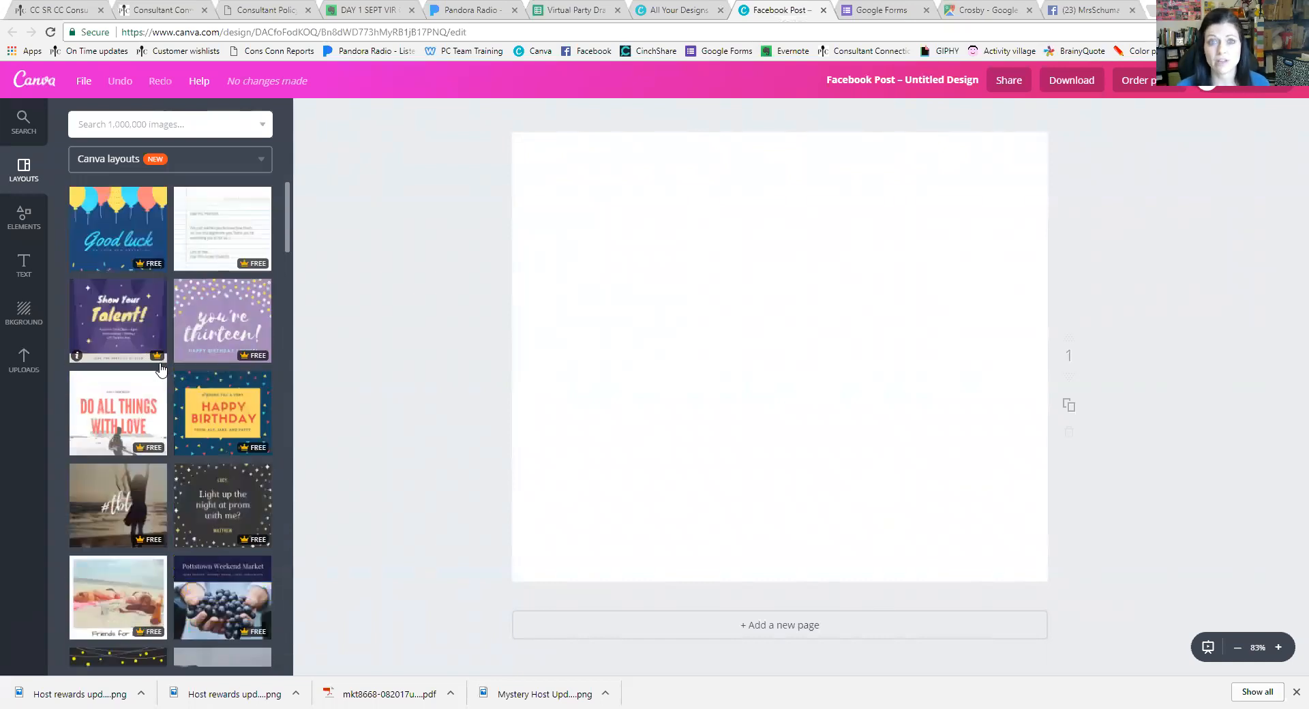
Show Uploads and look through the uploaded image folders such as Logos, Months and Recipes
left_click(25, 356)
left_click(249, 209)
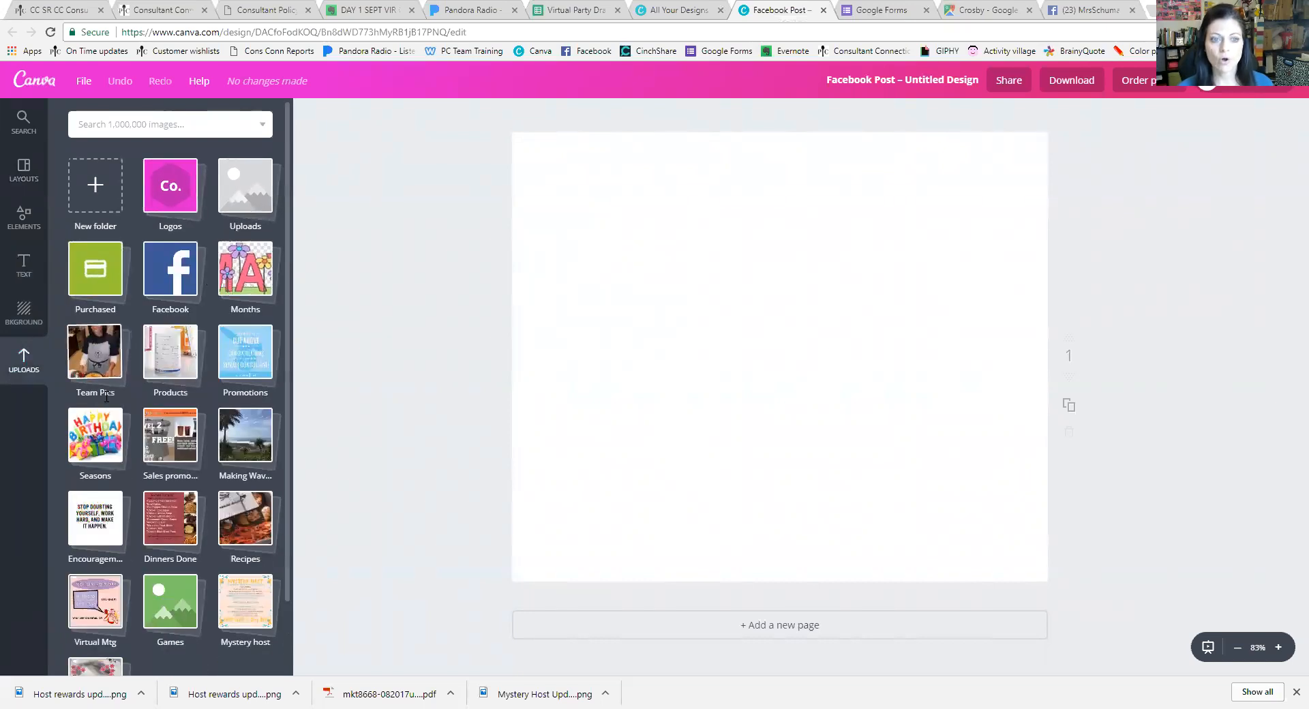
scroll(196, 615, "down", 2)
scroll(199, 597, "up", 2)
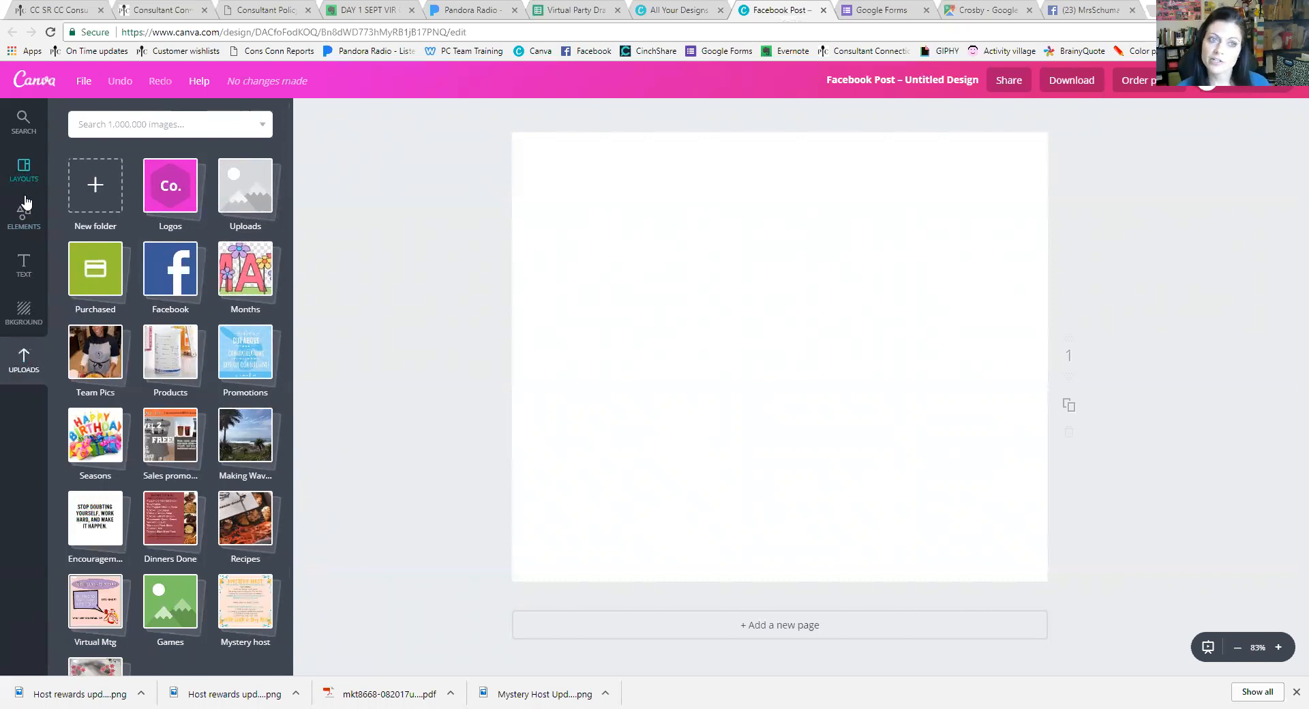
Go from Layouts to Elements and open the Free Photos collection
left_click(33, 174)
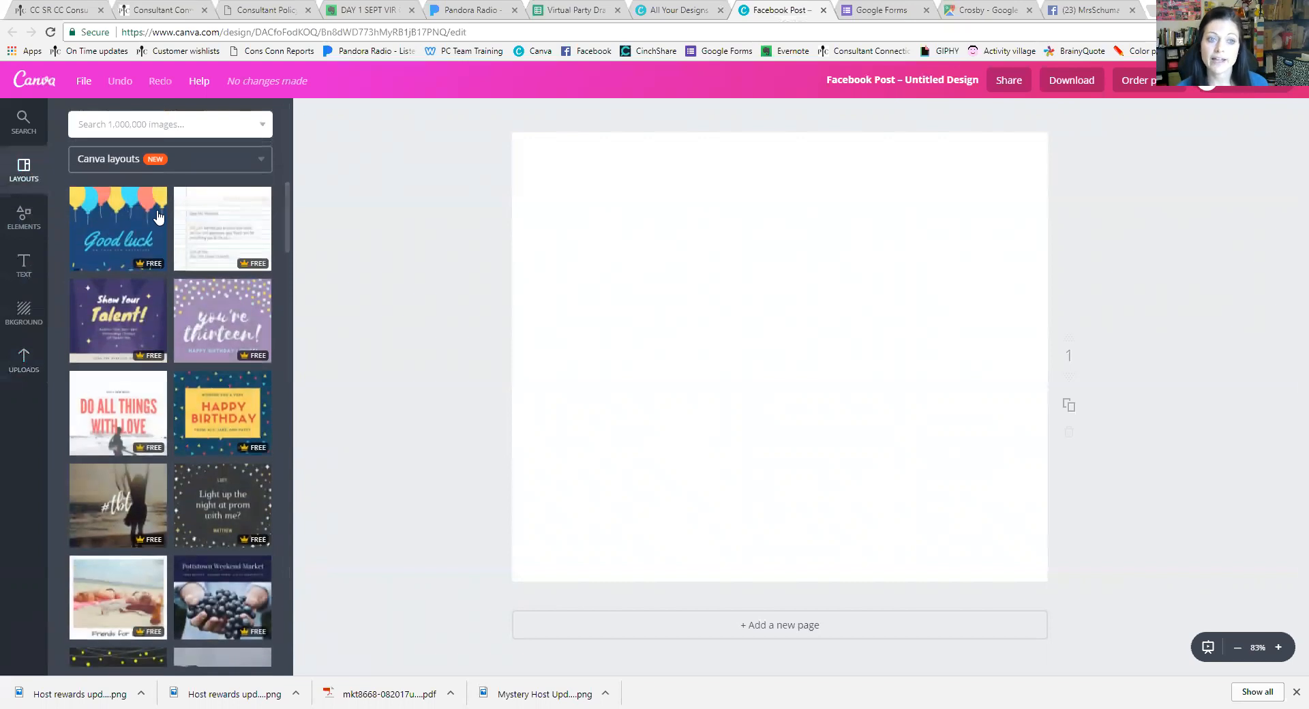
left_click(24, 217)
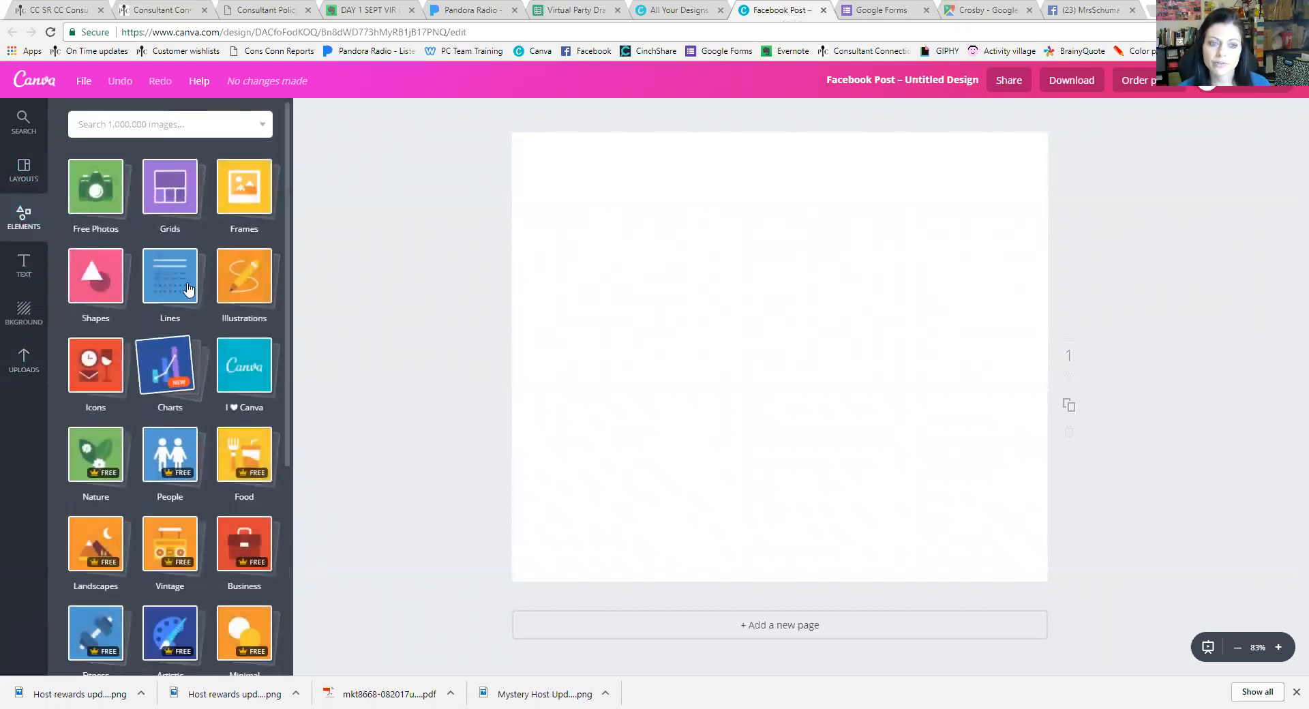
scroll(202, 603, "down", 5)
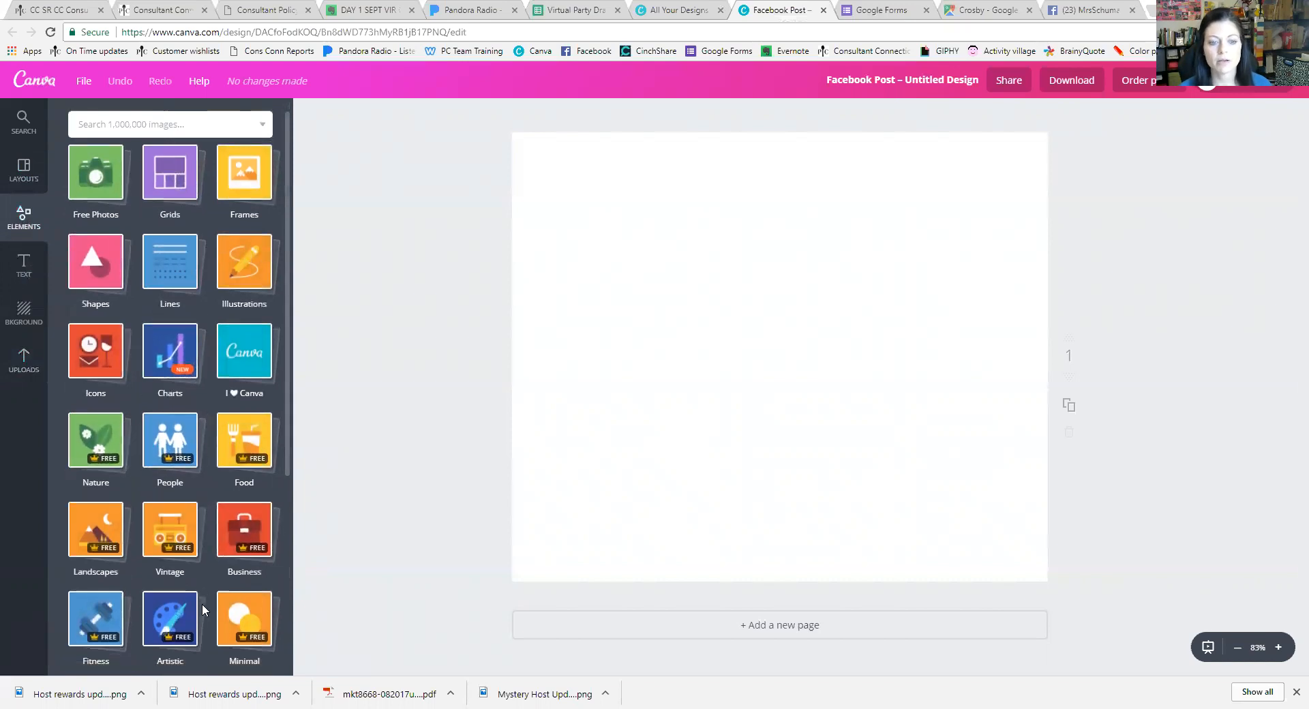
scroll(205, 580, "up", 5)
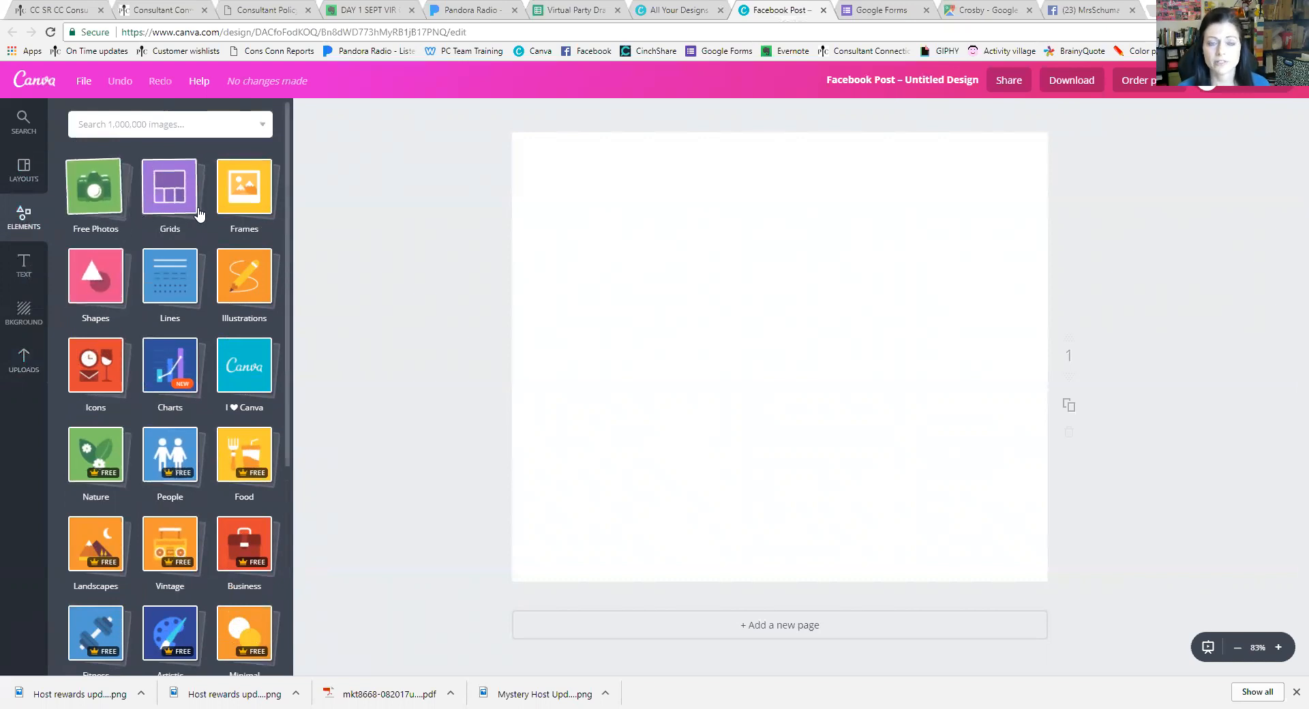
left_click(111, 226)
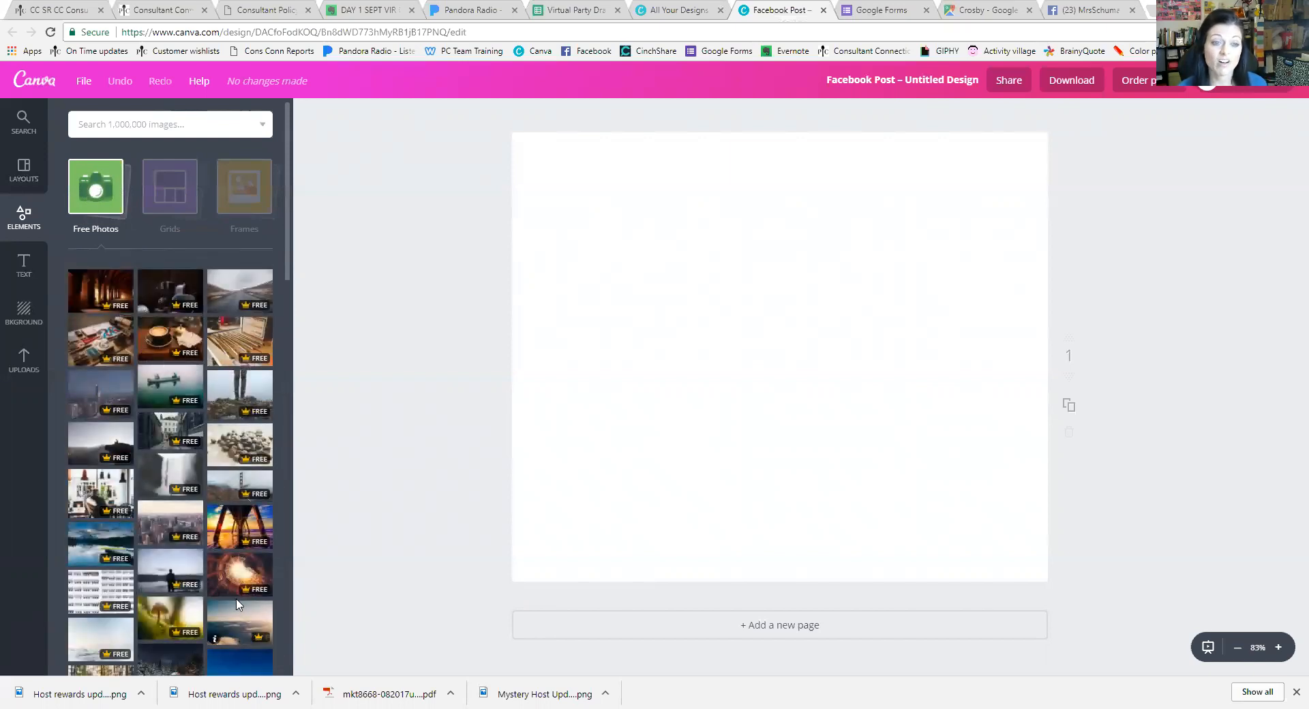
Add the pier sunset photo and stretch it to fill the whole page
left_click(246, 531)
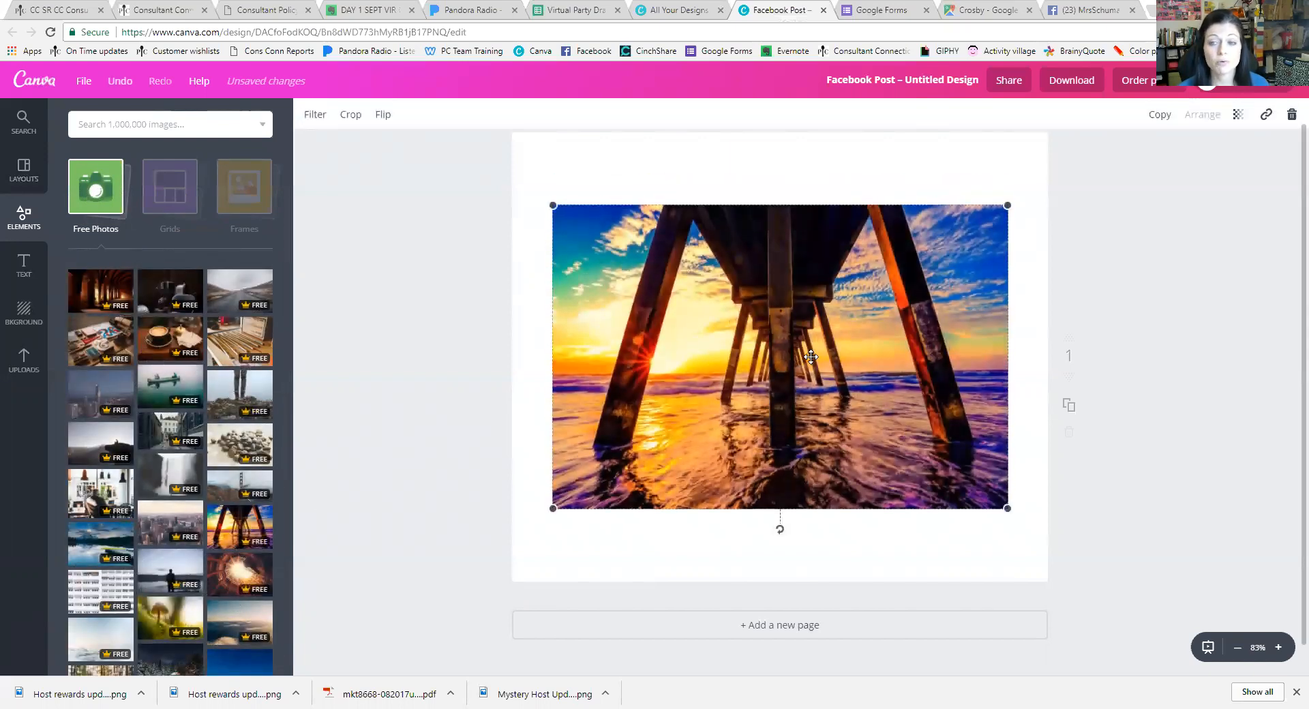
left_click_drag(1009, 205, 1046, 167)
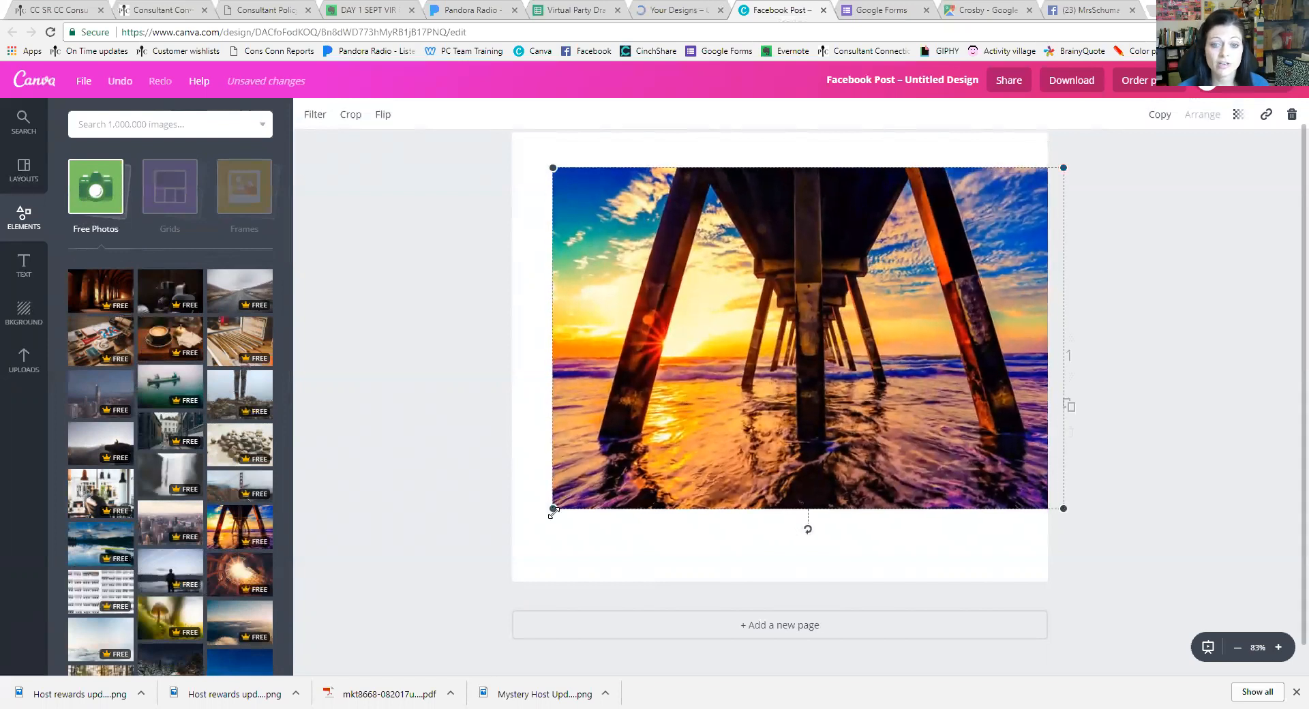
left_click_drag(552, 509, 461, 606)
left_click(461, 605)
left_click(730, 403)
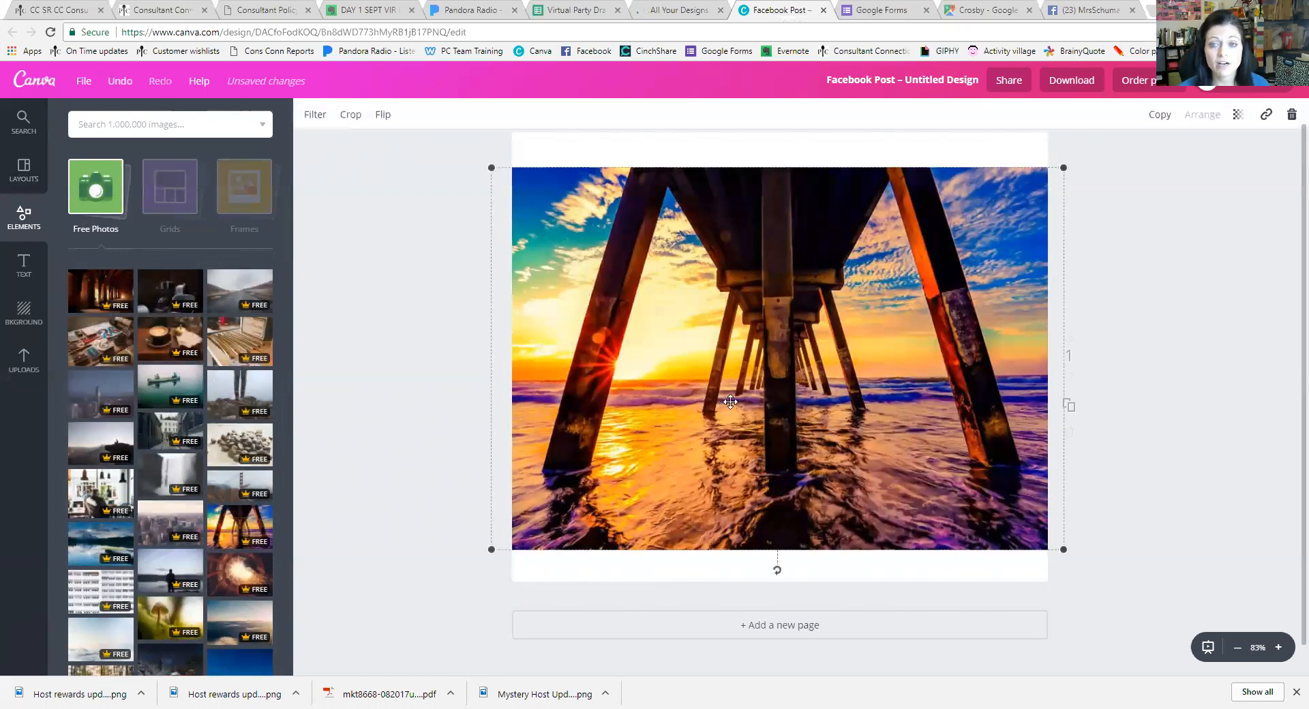
left_click_drag(1063, 167, 1125, 128)
left_click_drag(490, 549, 428, 591)
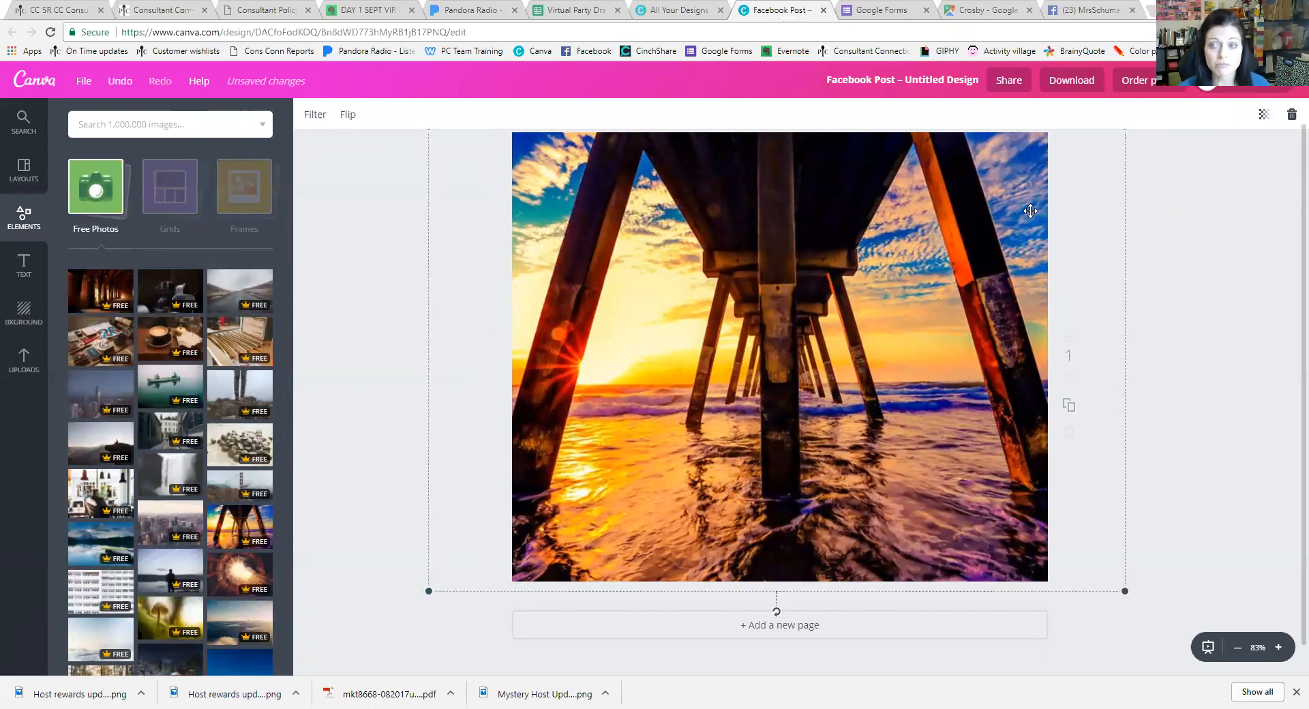
Fade the pier photo's transparency to about 41, then delete it from the page
left_click(1263, 116)
left_click_drag(1239, 156, 1183, 166)
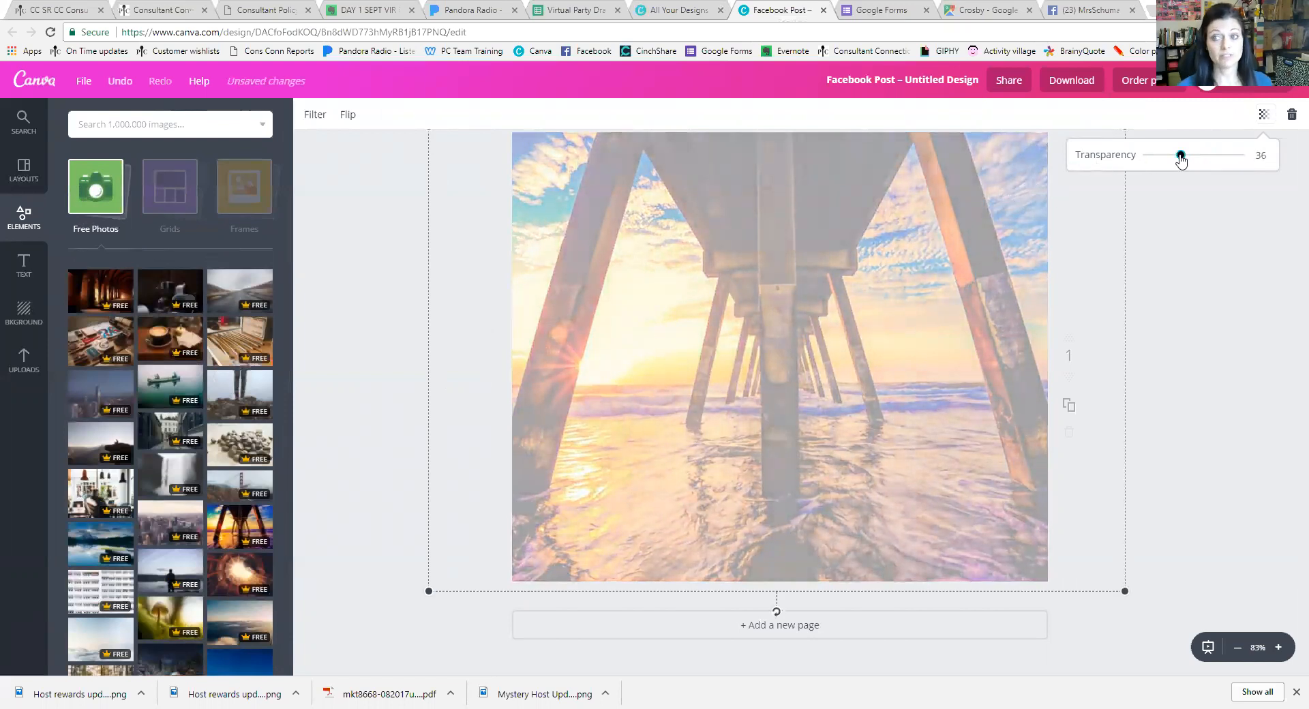
left_click_drag(1181, 156, 1257, 154)
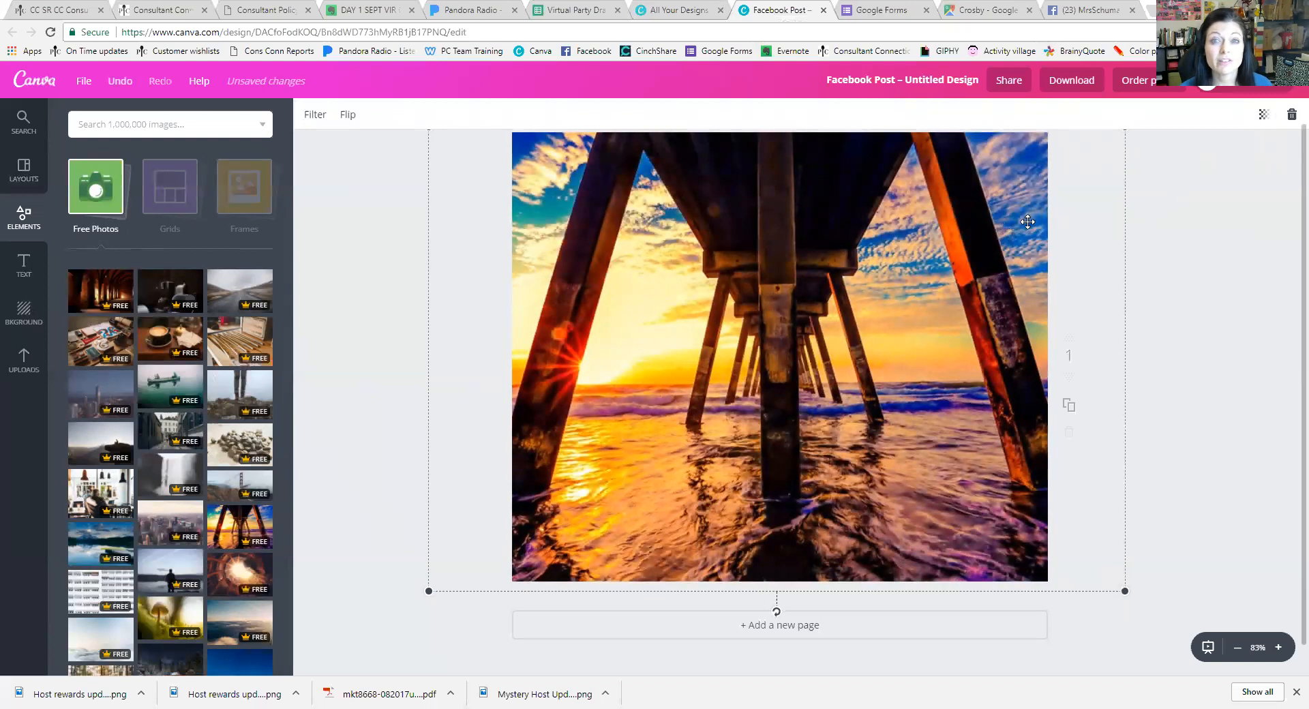
left_click(1291, 115)
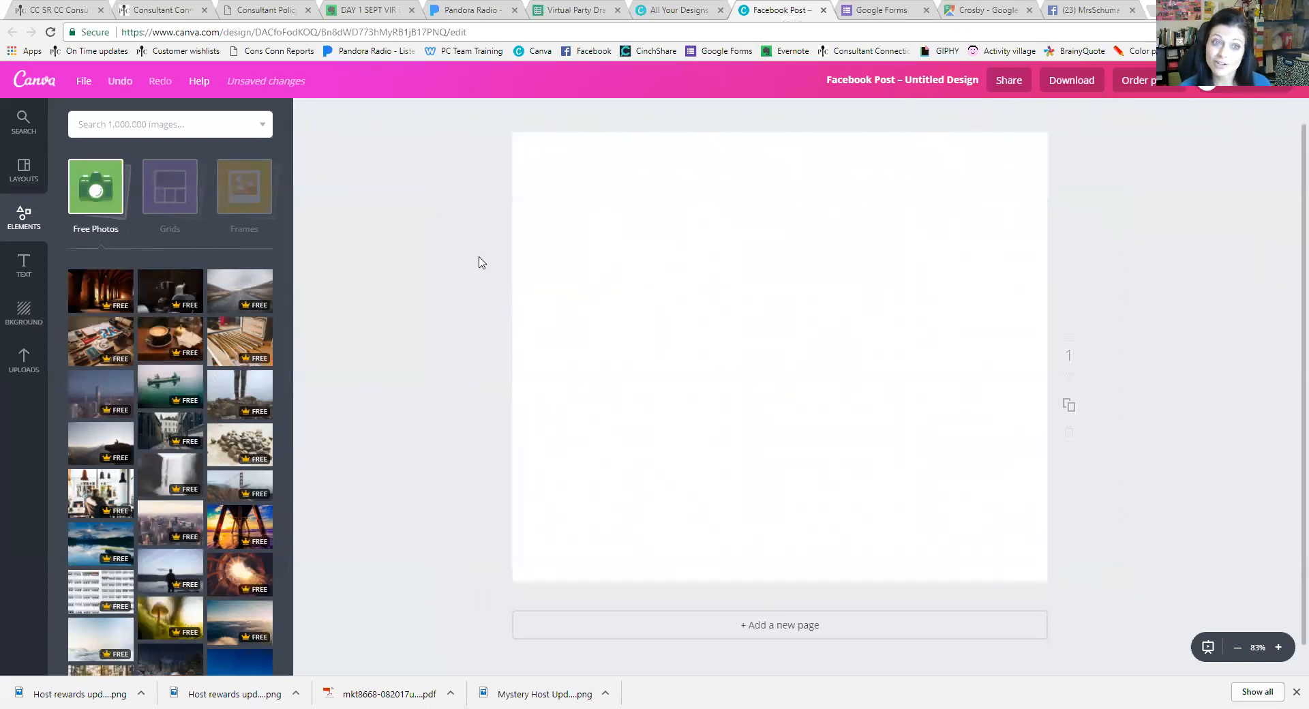
left_click(123, 224)
Apply the four-cell Grids layout: one tall left cell and three smaller right cells
left_click(170, 201)
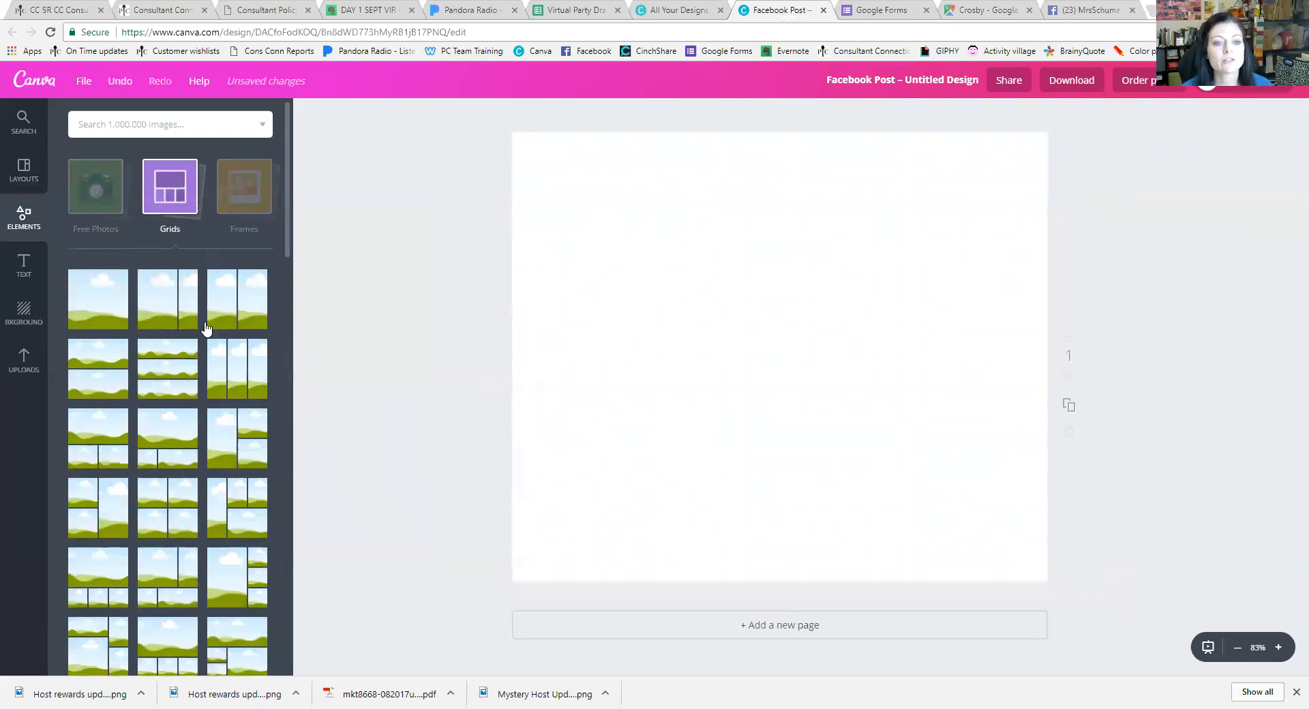
scroll(255, 475, "down", 1)
scroll(255, 476, "down", 1)
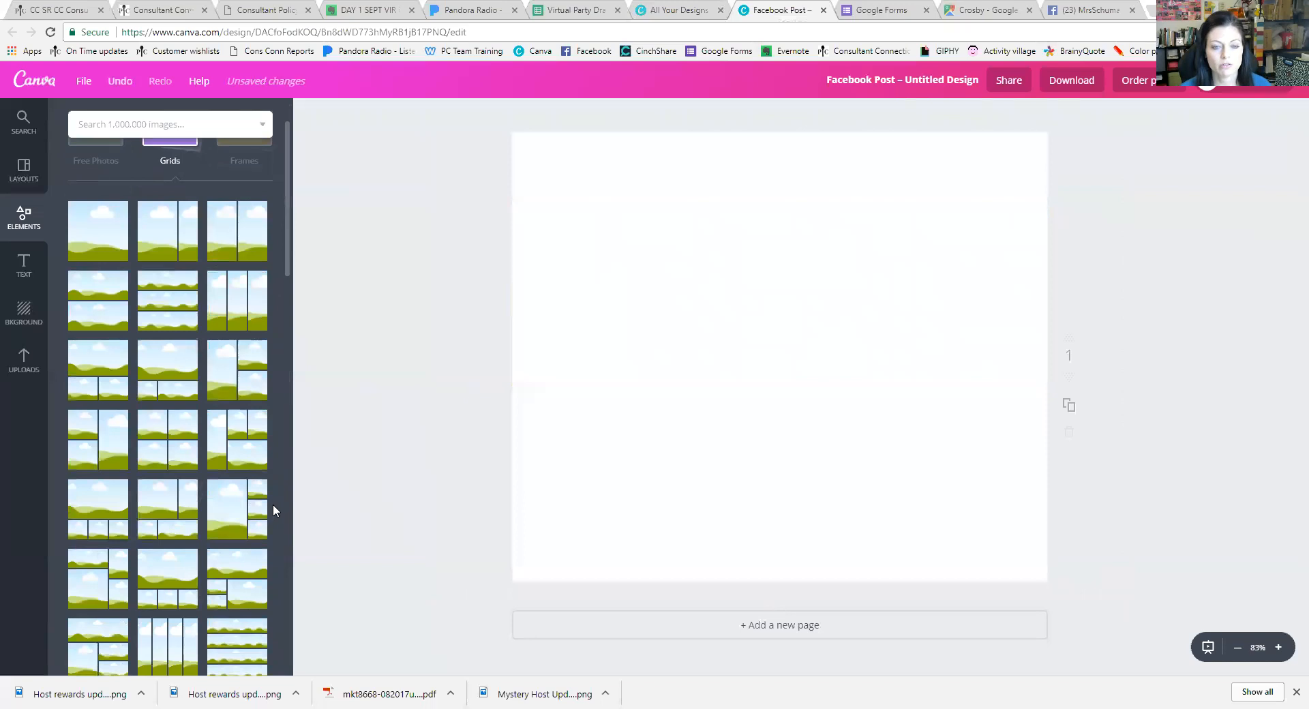
left_click(240, 448)
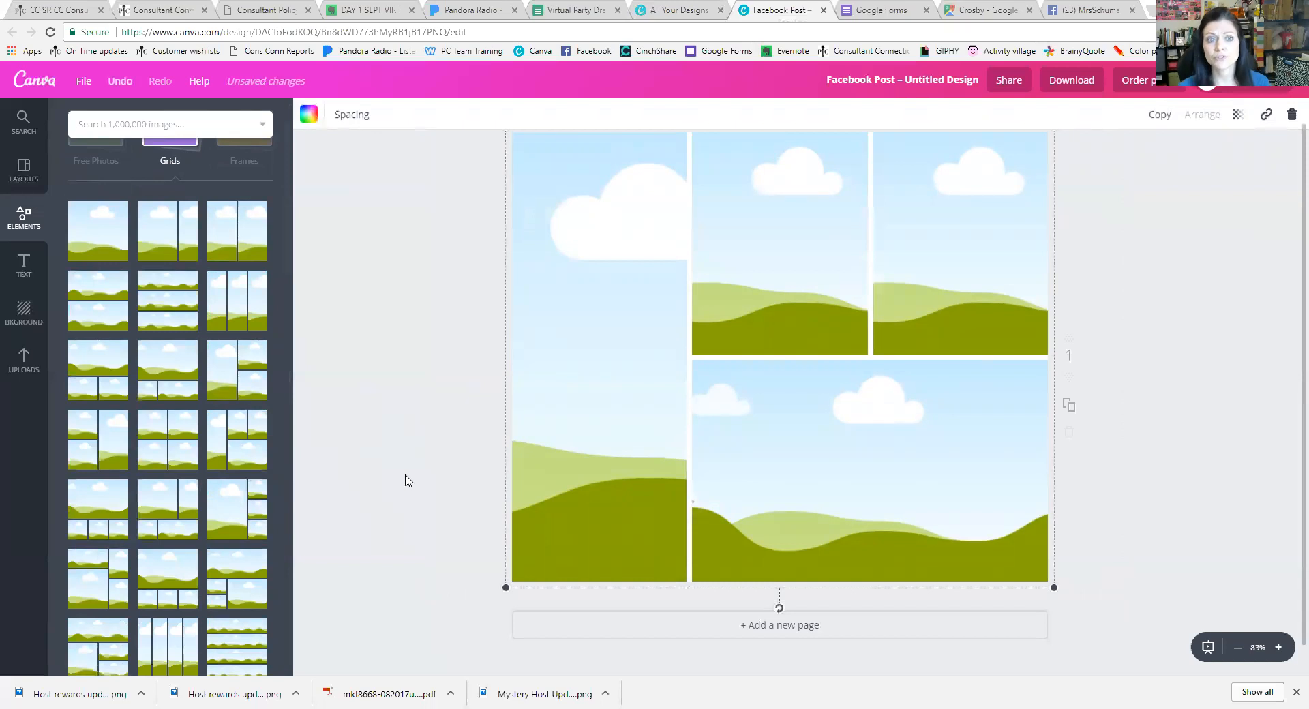
scroll(179, 326, "down", 5)
scroll(179, 326, "up", 5)
left_click(176, 198)
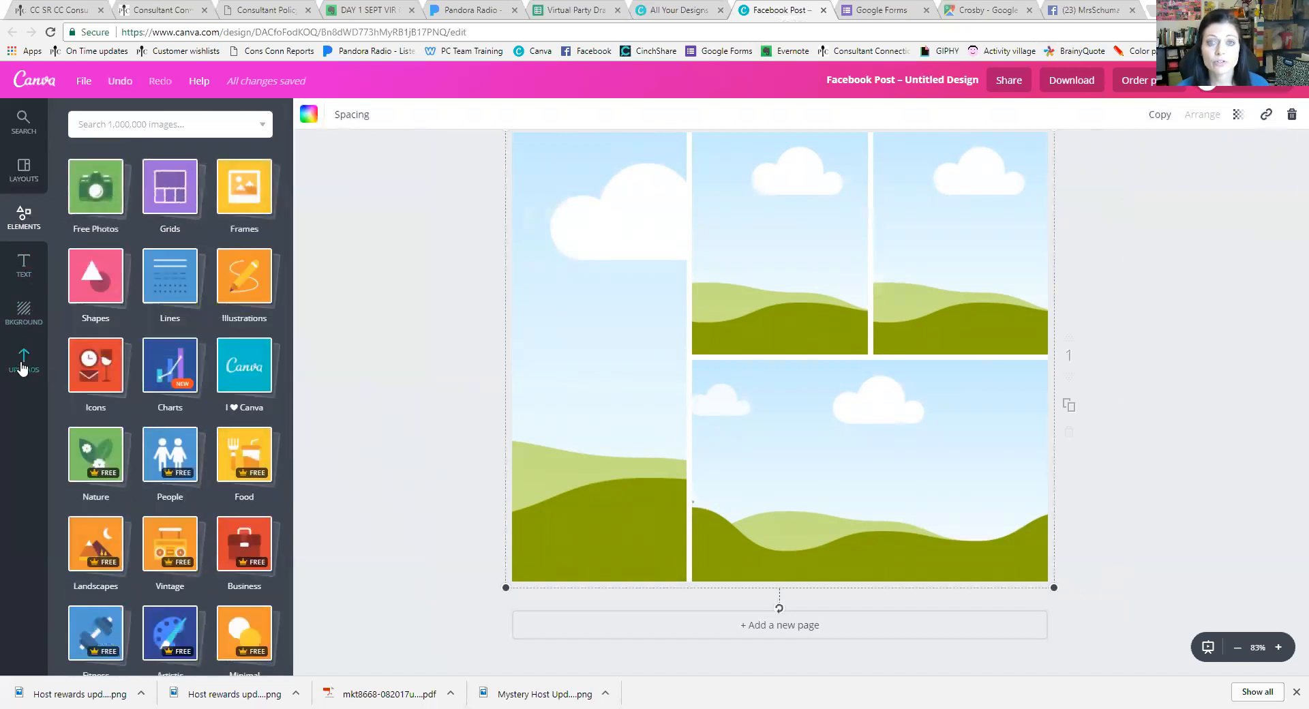
From the Products uploads folder, place the popcorn bowl photo in the grid and reframe it
left_click(23, 362)
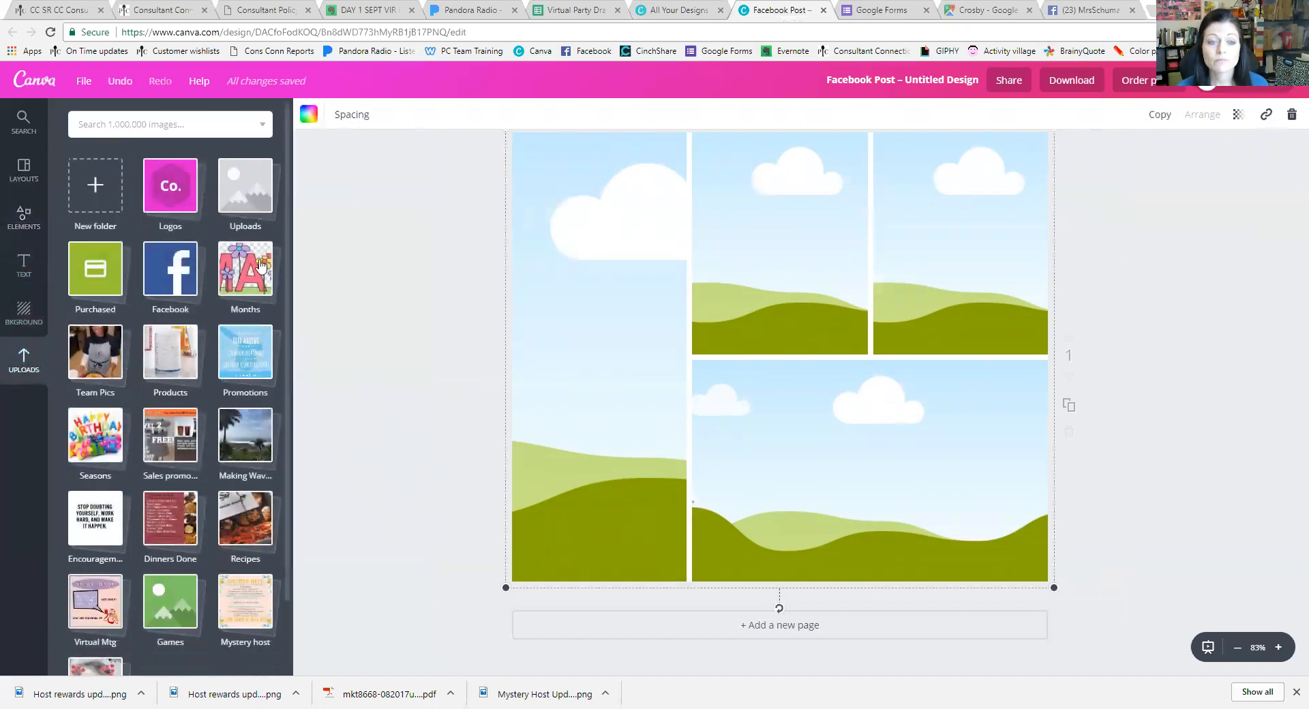
left_click(174, 356)
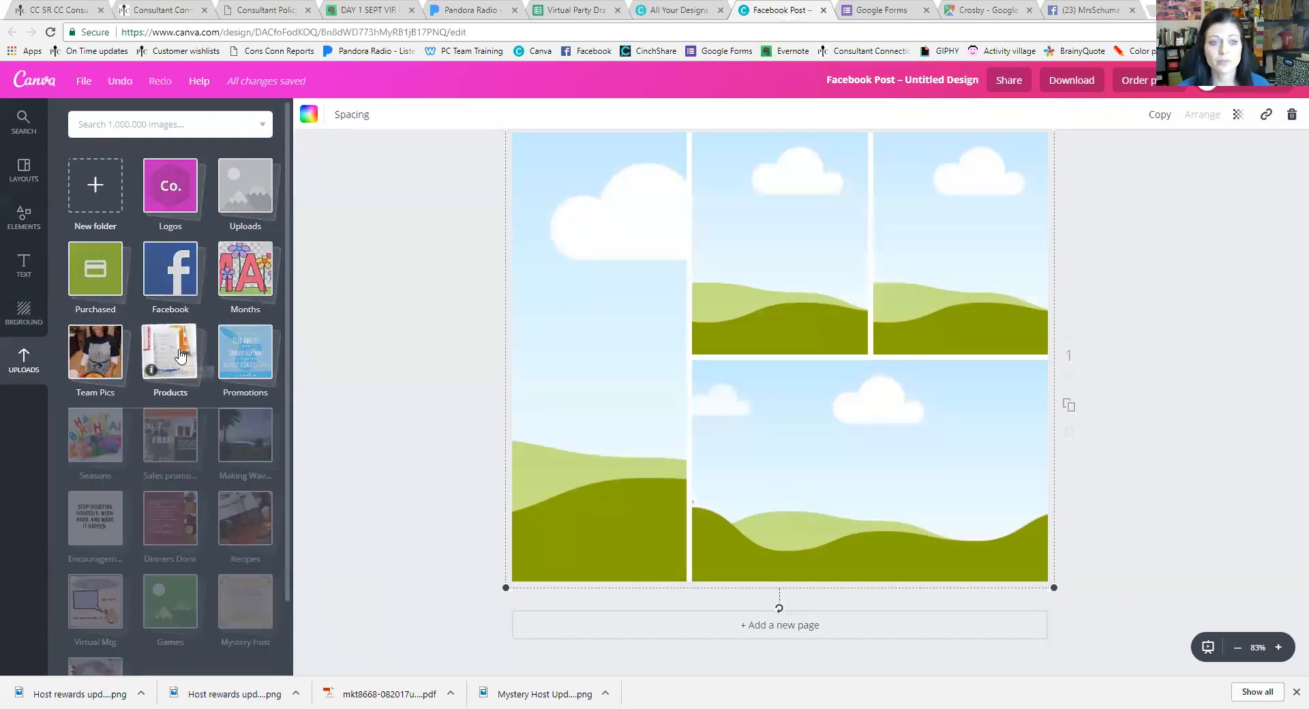
scroll(240, 369, "down", 4)
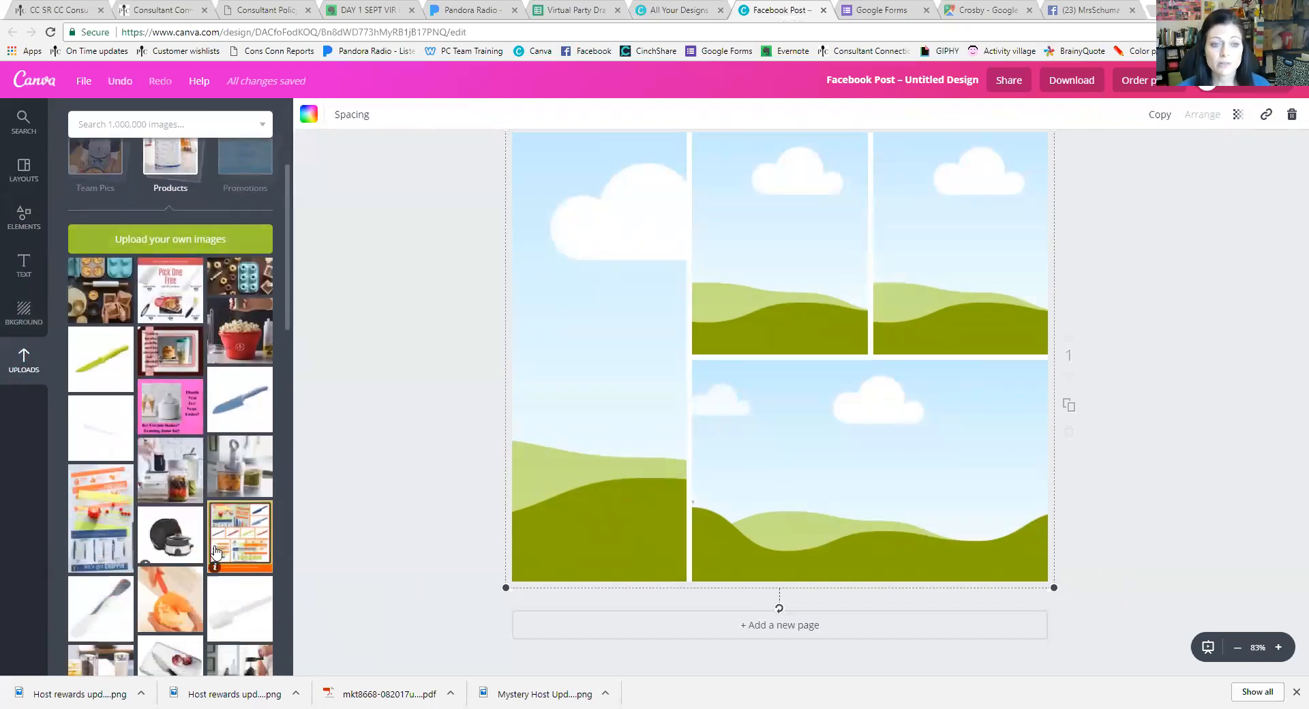
scroll(154, 519, "up", 1)
left_click_drag(240, 329, 743, 321)
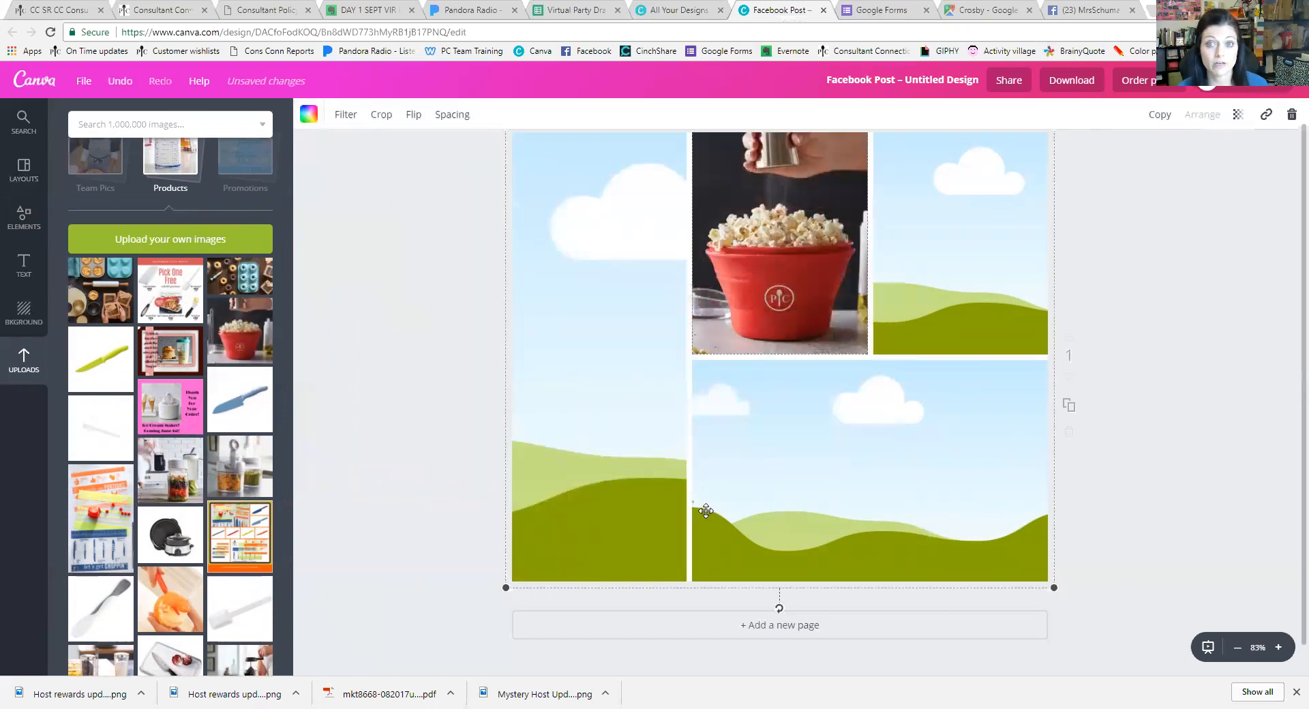
mouse_move(764, 257)
left_mouse_down()
mouse_move(805, 259)
mouse_move(738, 262)
mouse_move(763, 262)
left_mouse_up()
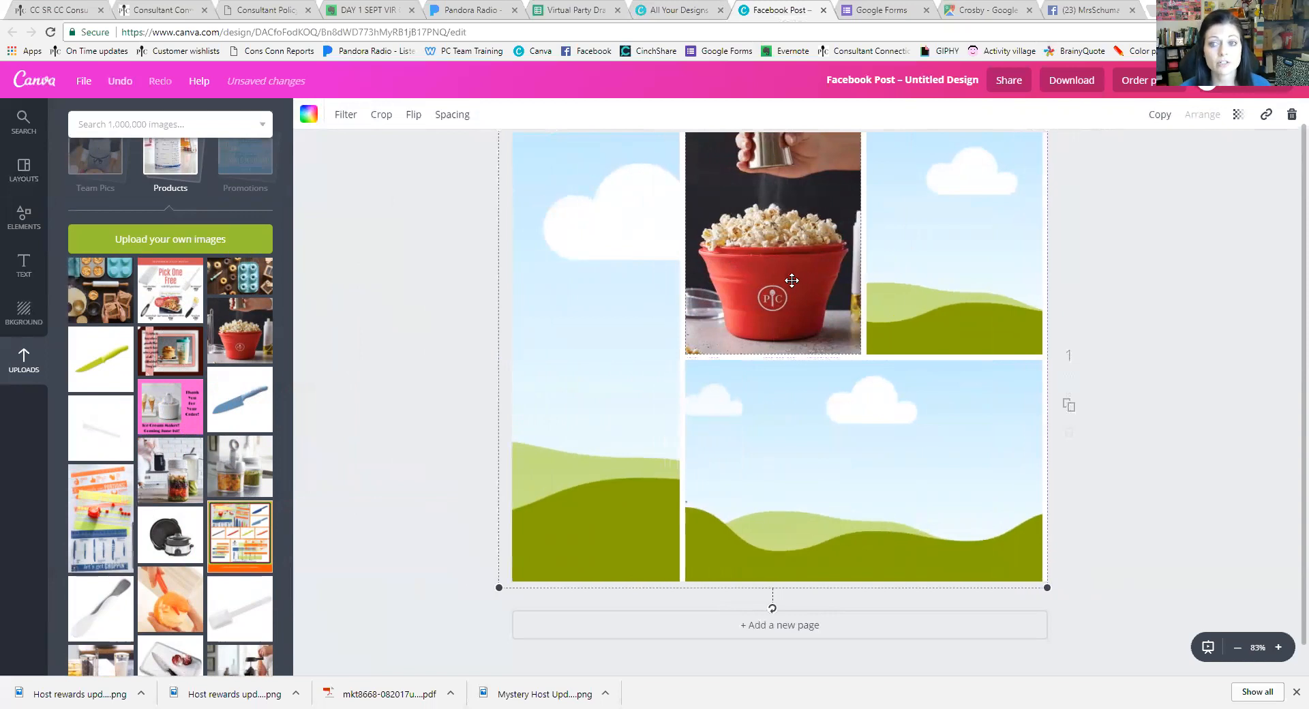
left_click(1114, 457)
left_click_drag(1043, 430, 1069, 426)
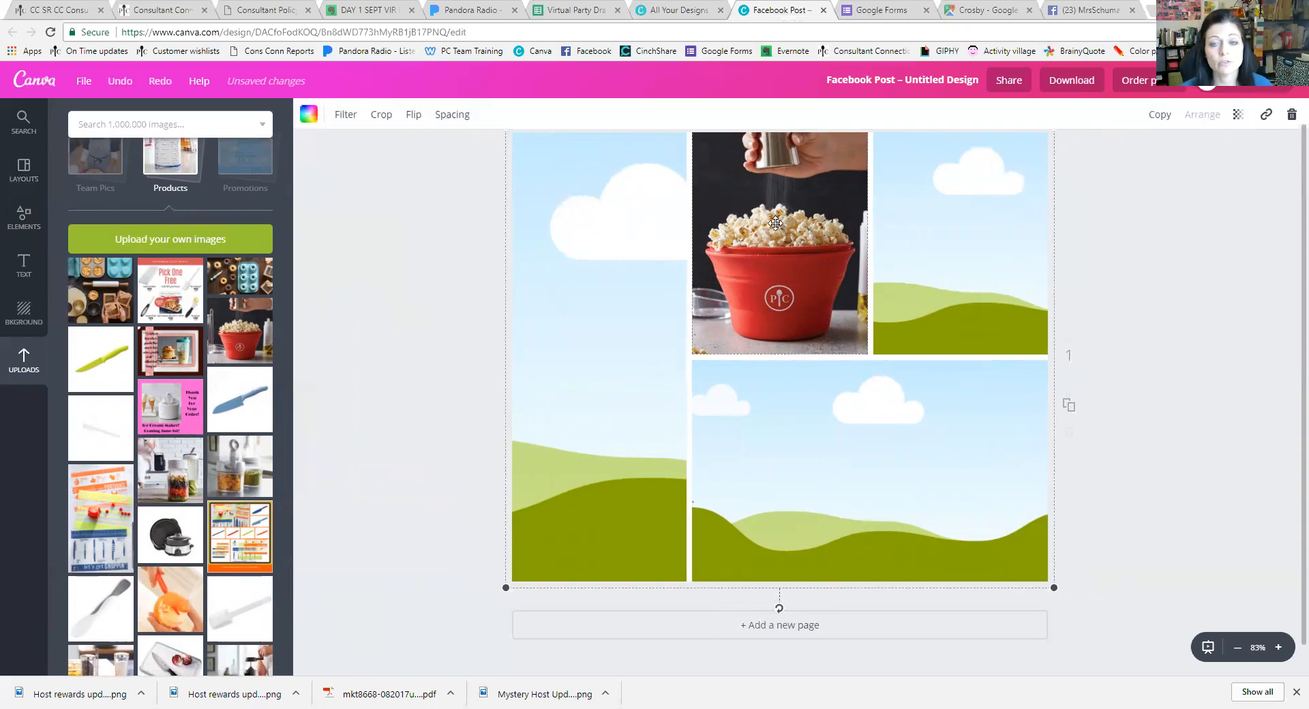
double_click(776, 223)
left_click_drag(812, 245, 803, 293)
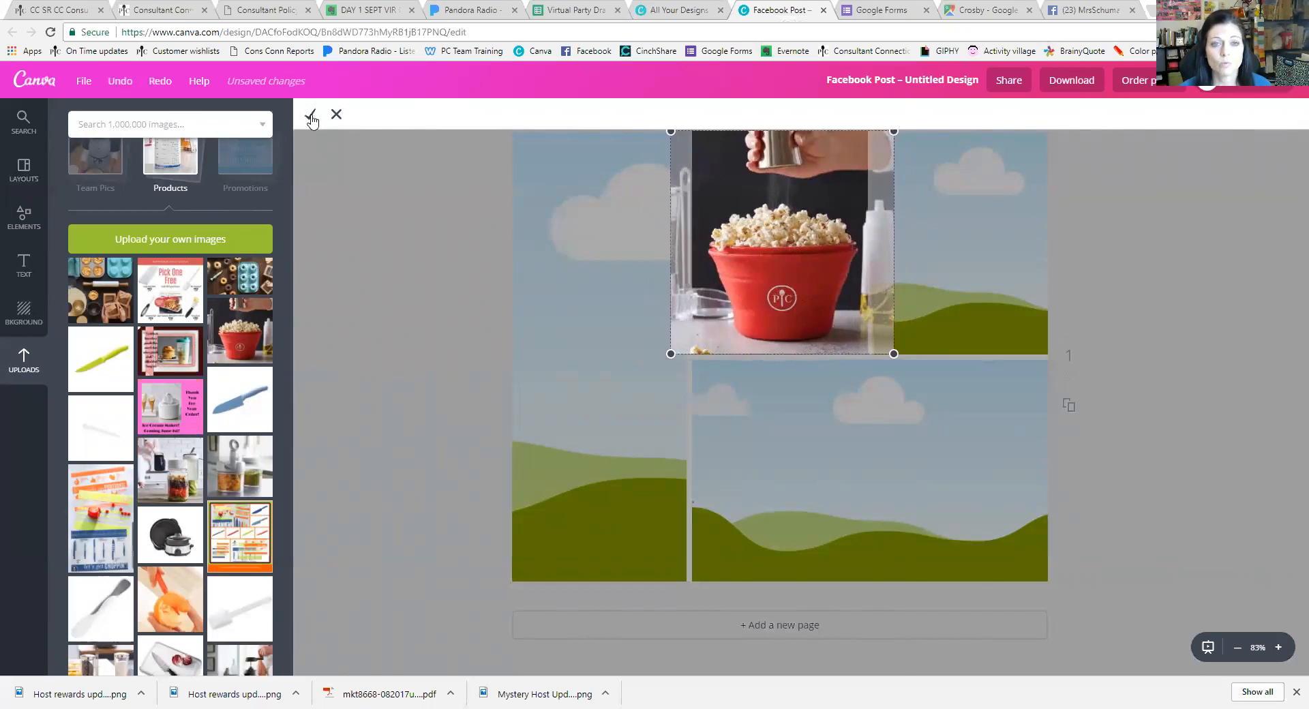
left_click_drag(701, 230, 741, 249)
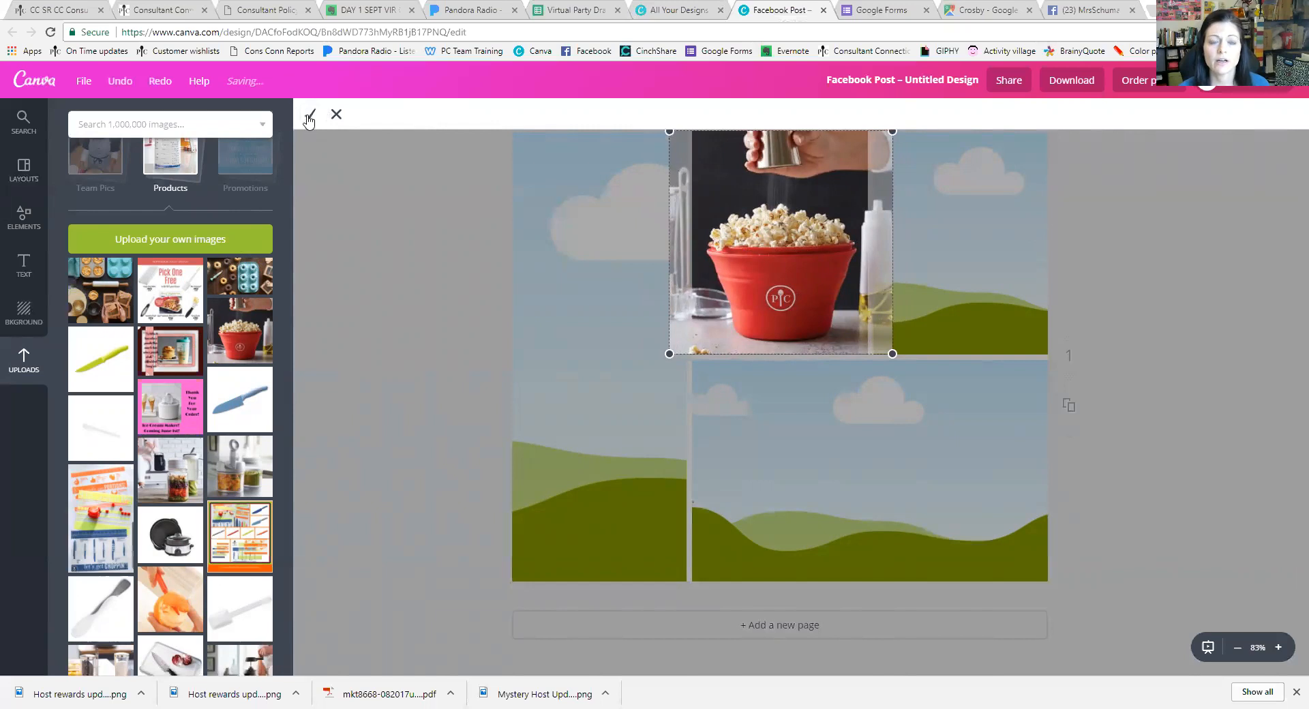
left_click(310, 119)
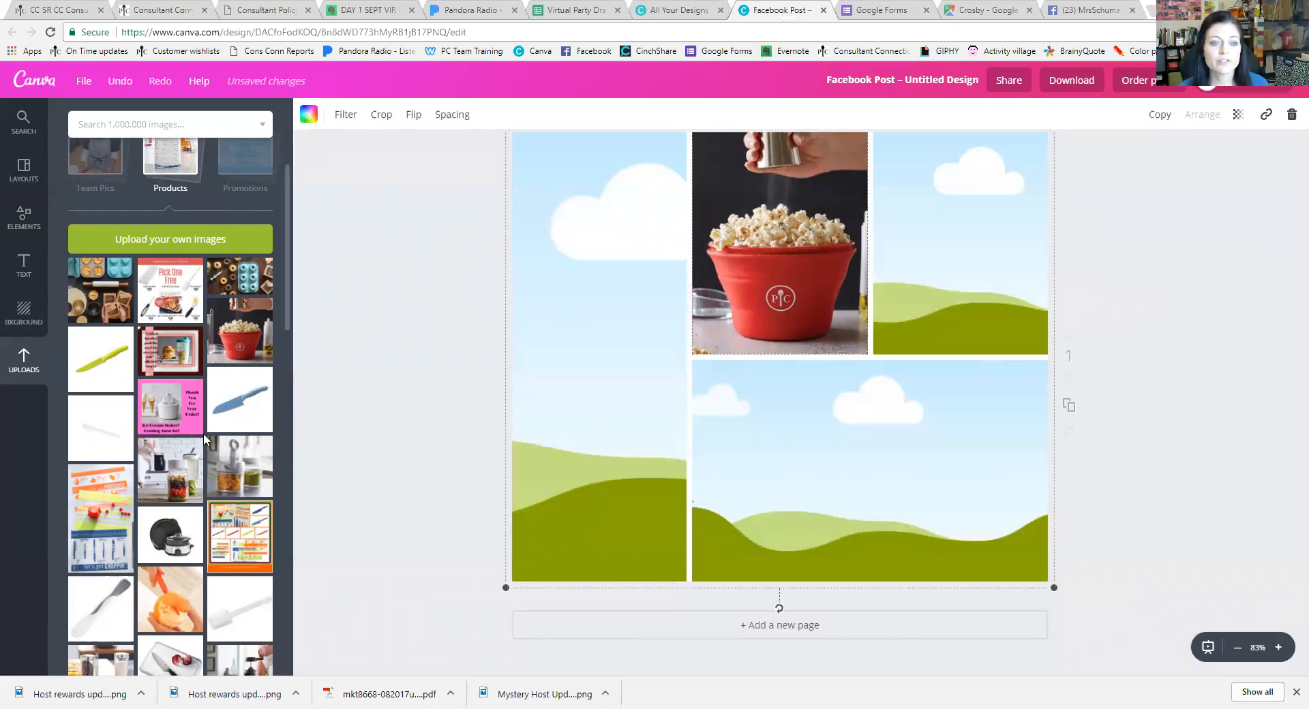
Fill the remaining cells with the salad jar, chopping mat and appetizer photos
scroll(204, 432, "down", 1)
left_click_drag(163, 403, 858, 483)
double_click(868, 484)
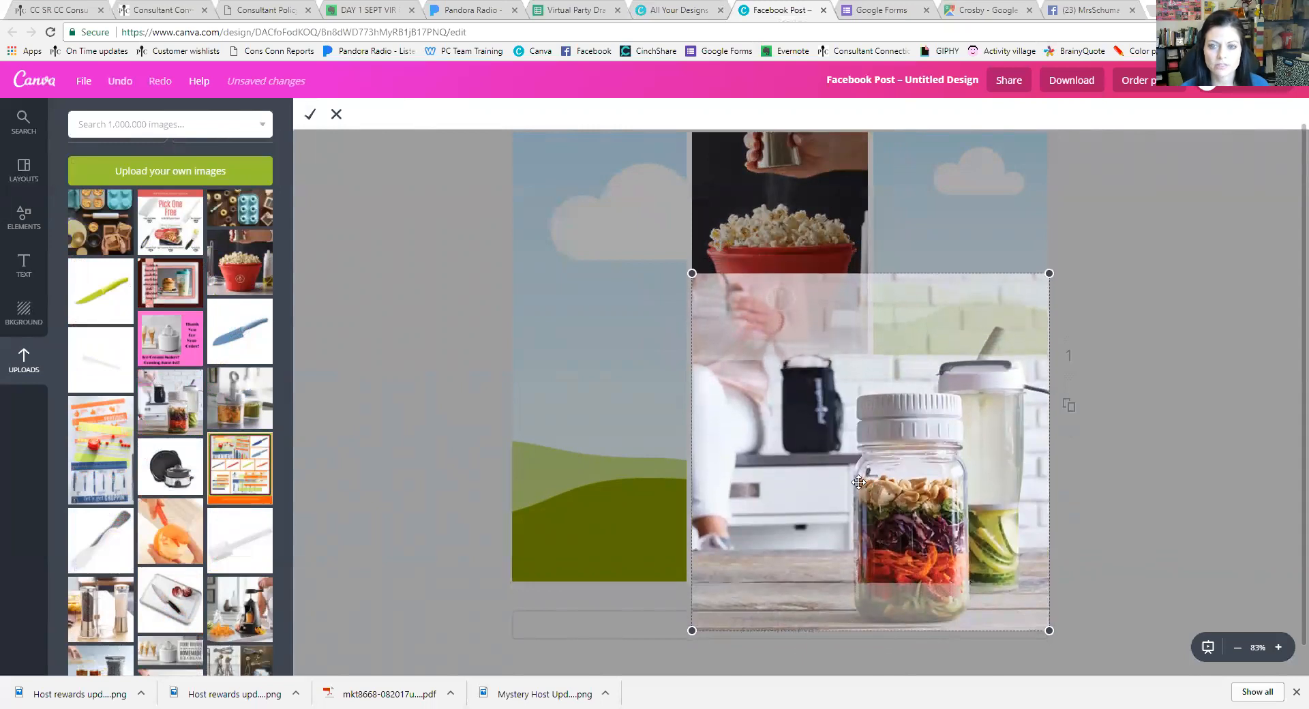
left_click(308, 121)
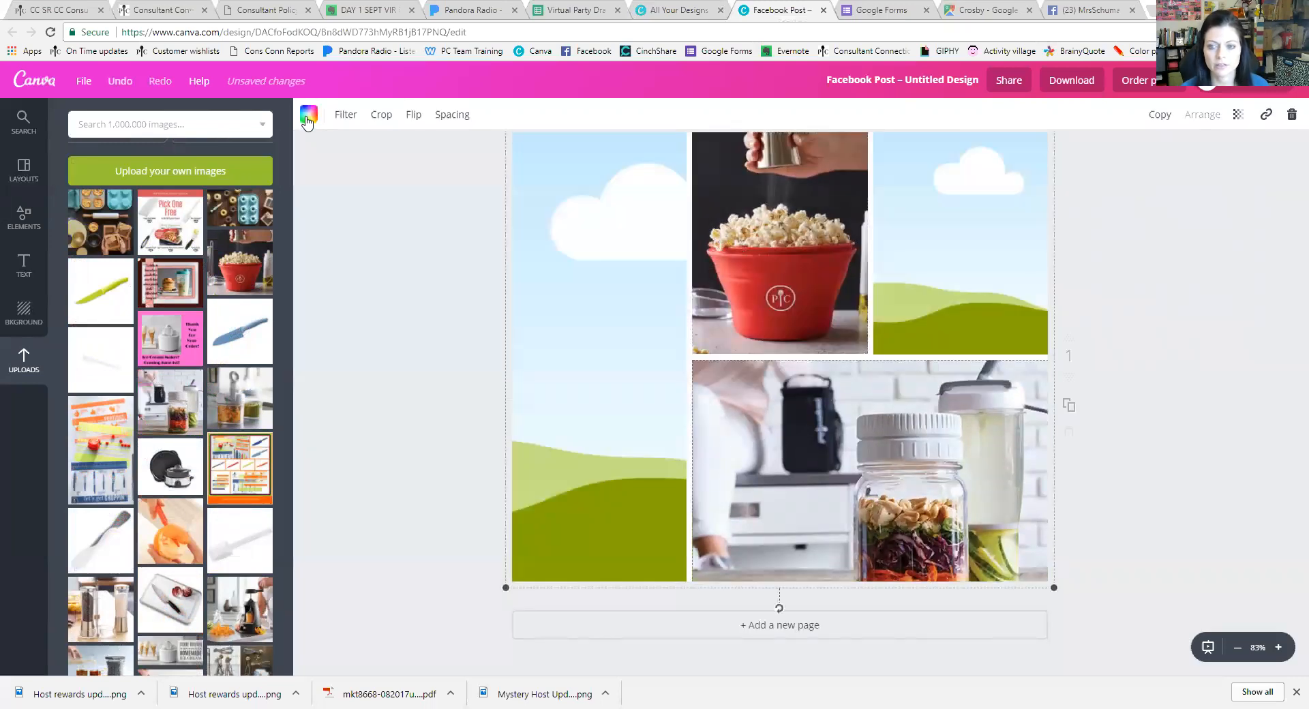
left_click_drag(103, 465, 624, 436)
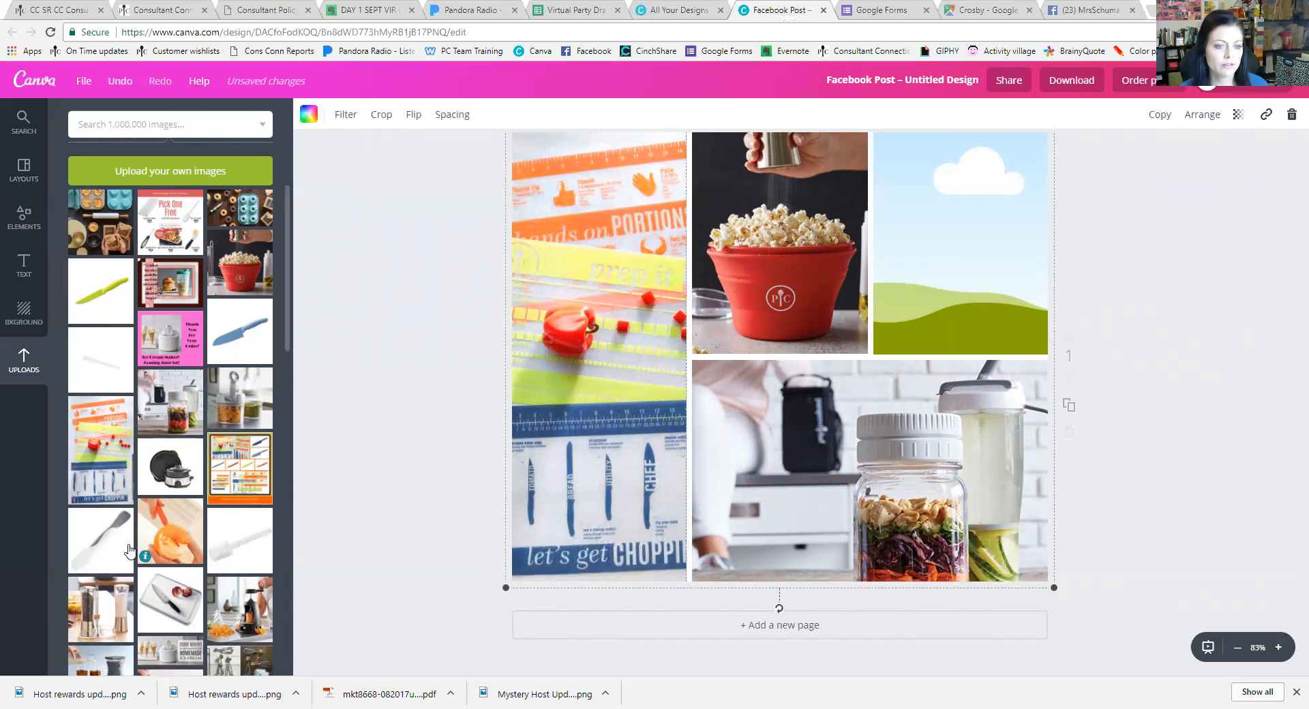
scroll(161, 522, "down", 2)
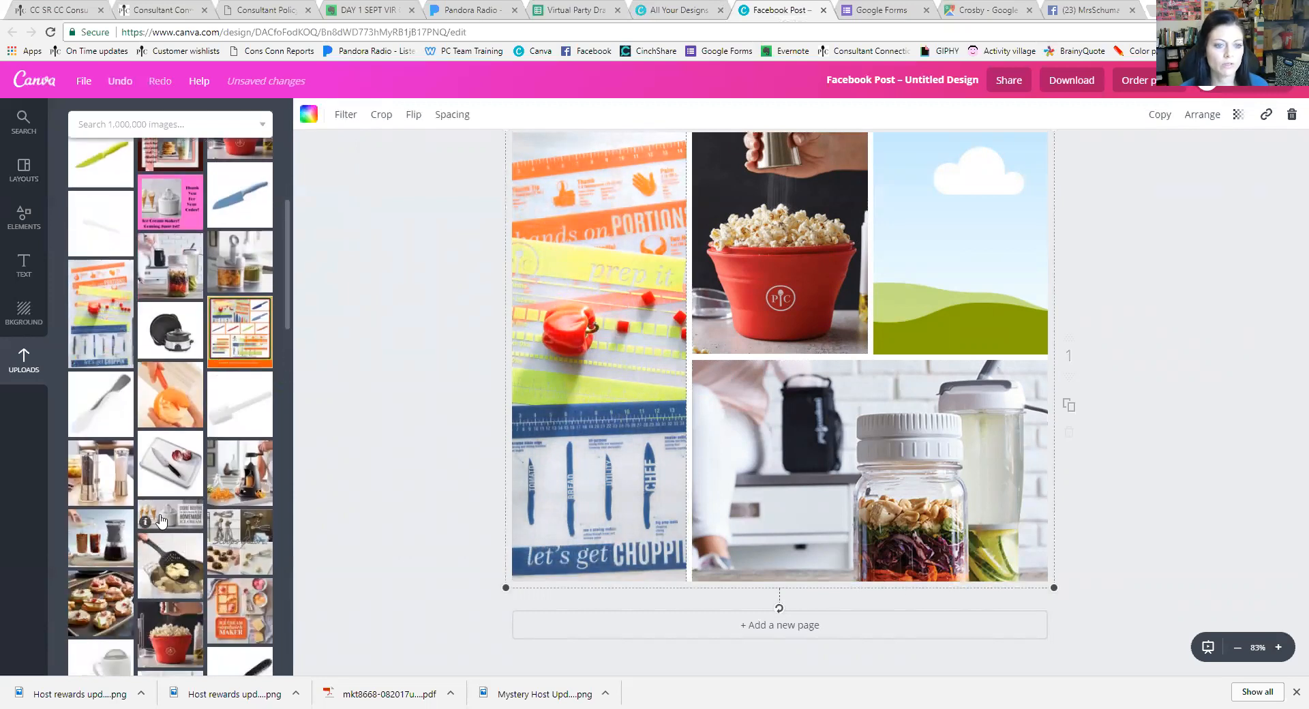
left_click_drag(123, 613, 971, 313)
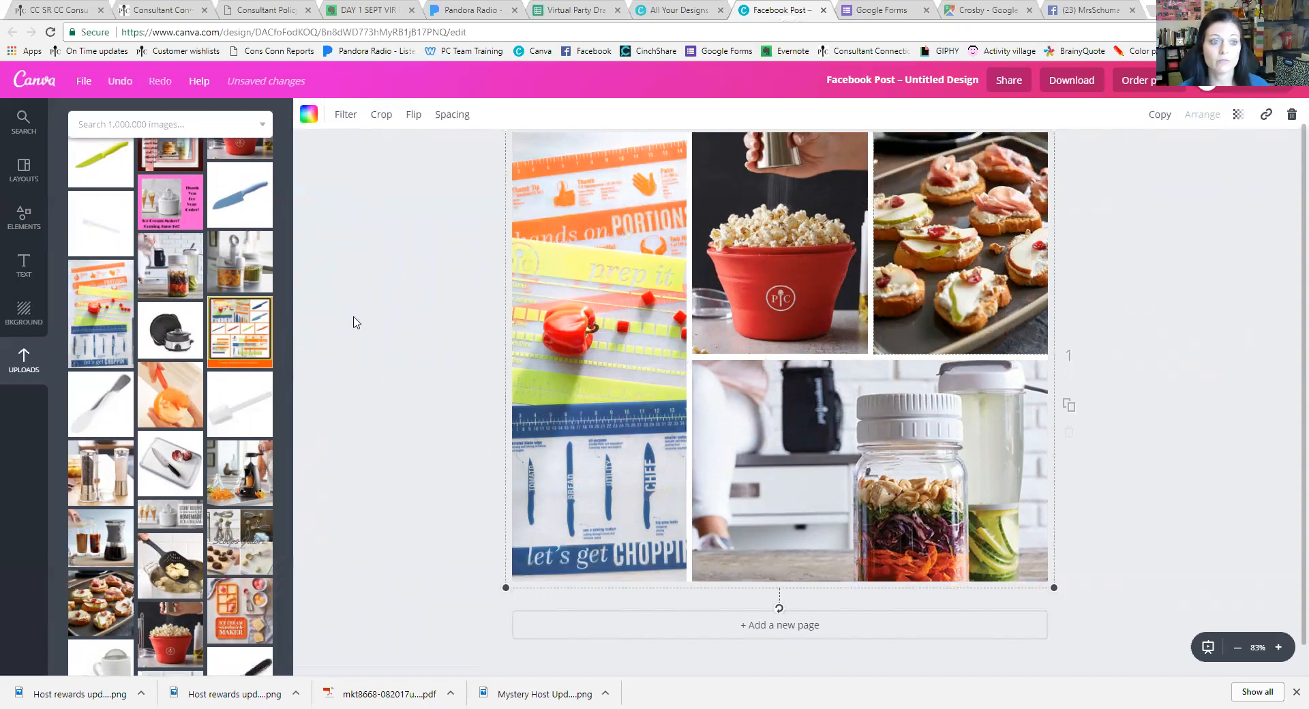
Try pink, purple, blue and green backgrounds, ending on light cyan
left_click(24, 317)
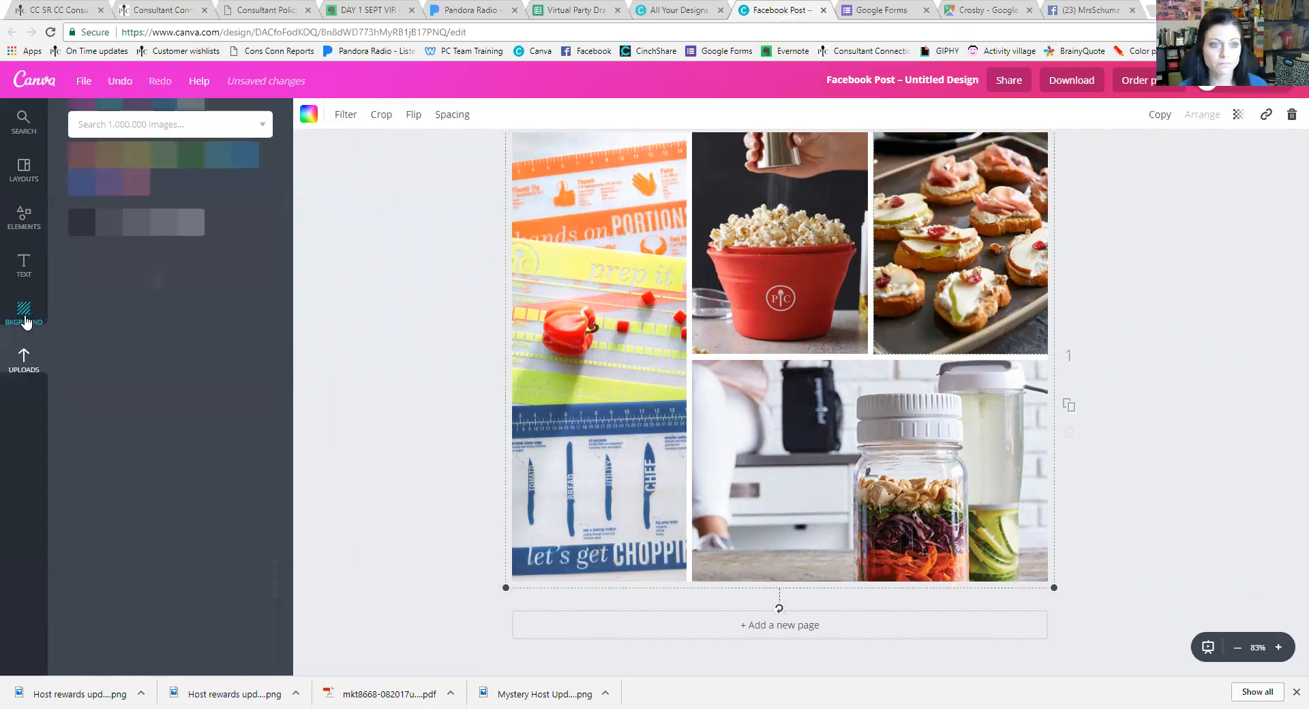
left_click(80, 243)
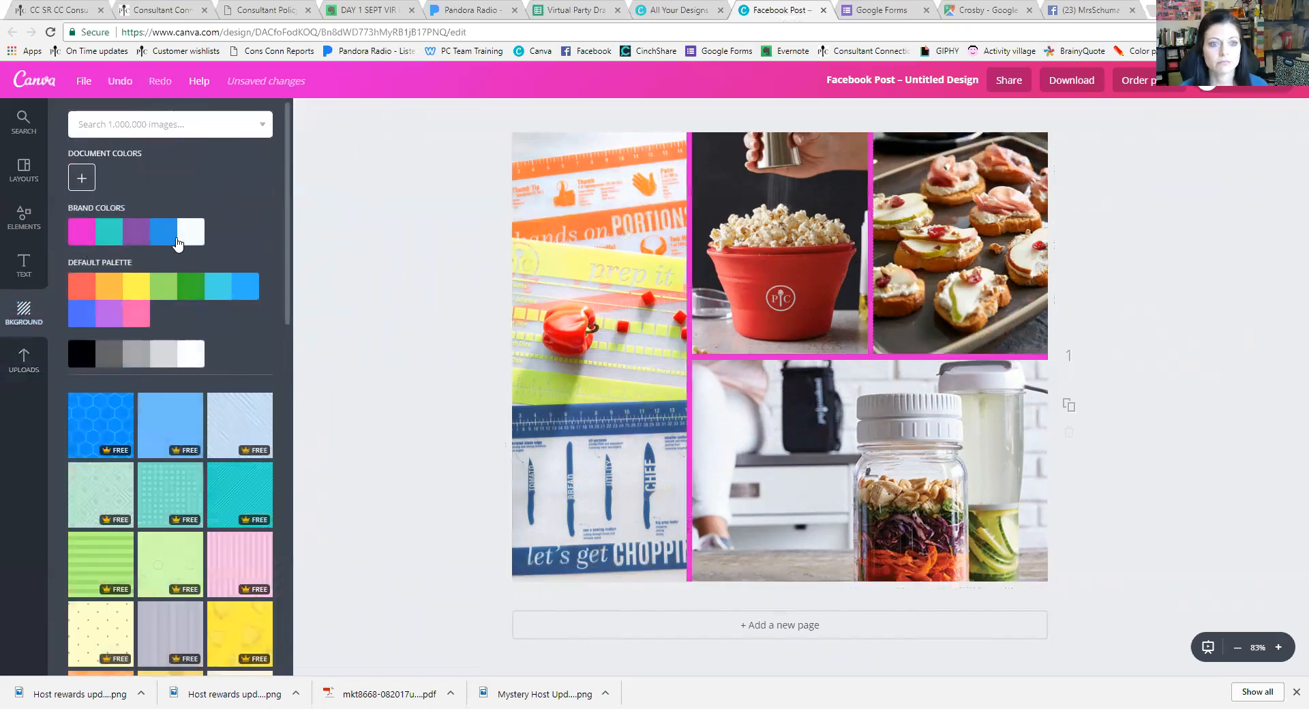
left_click(139, 240)
left_click(164, 235)
left_click(163, 286)
left_click(194, 292)
left_click(239, 294)
left_click(216, 298)
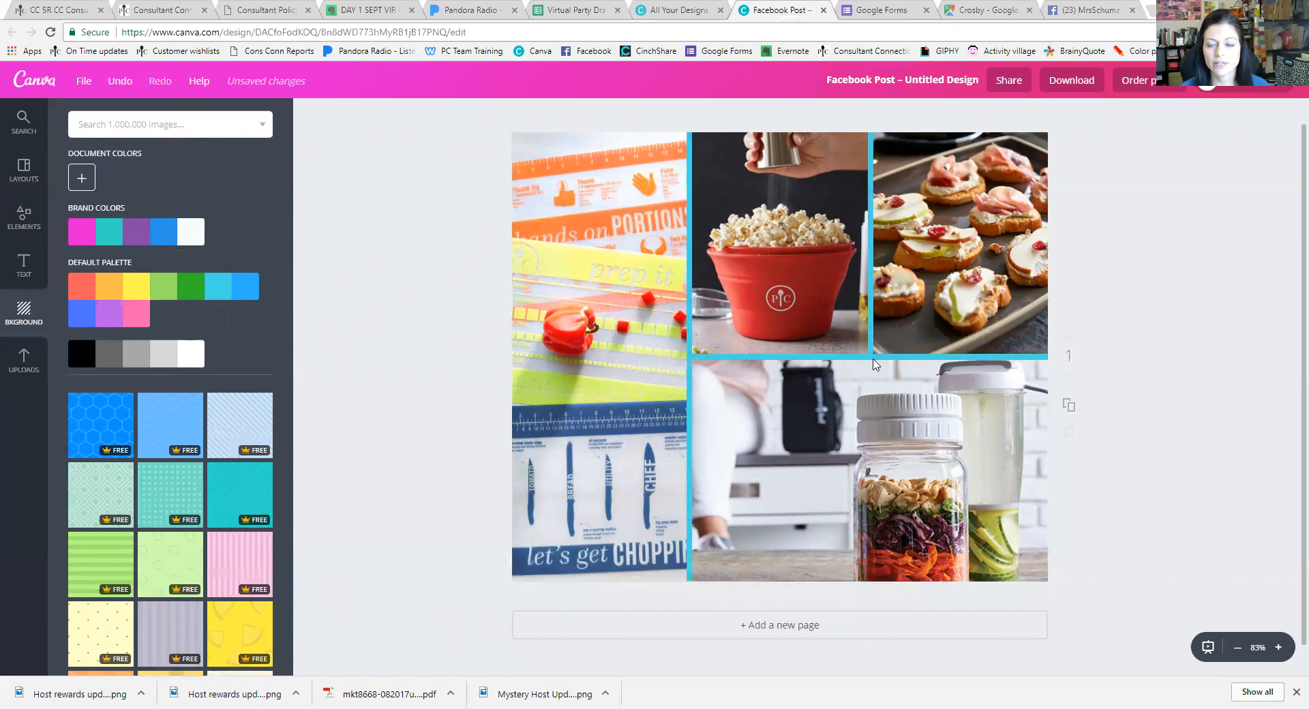
Shrink the photo grid slightly from its corners
left_click(697, 412)
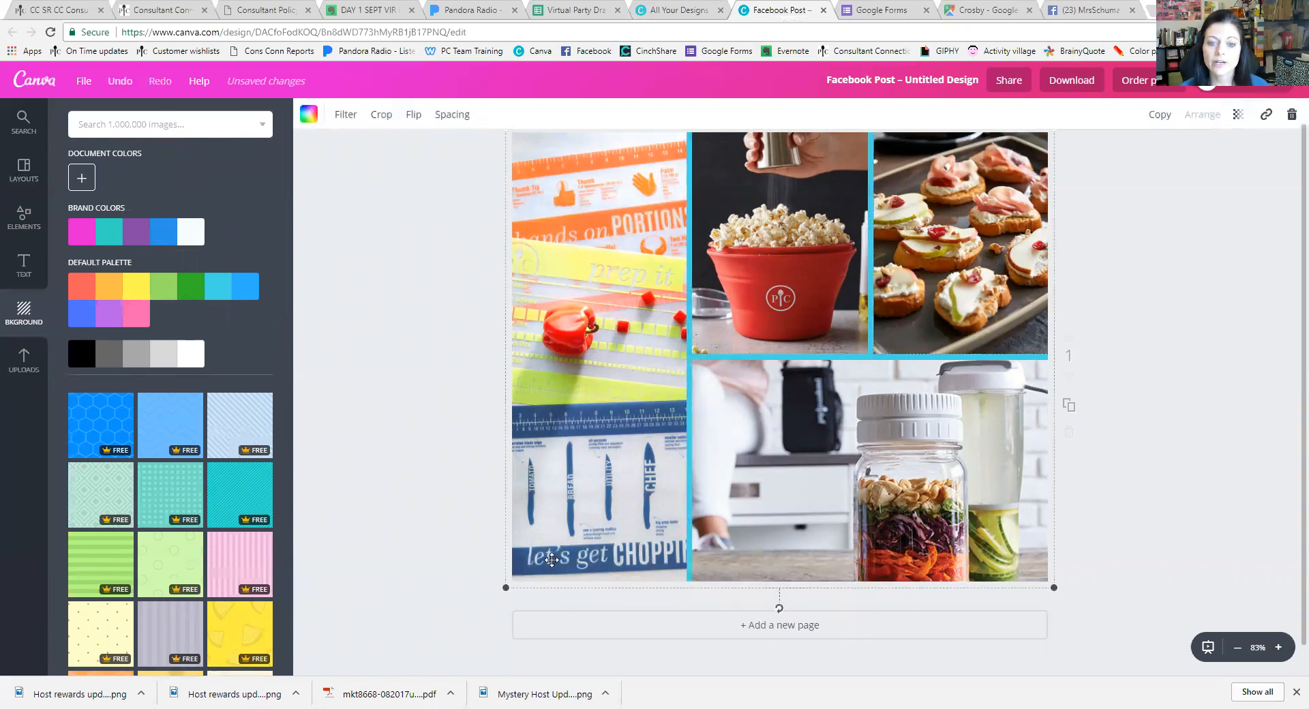
left_click_drag(504, 587, 513, 588)
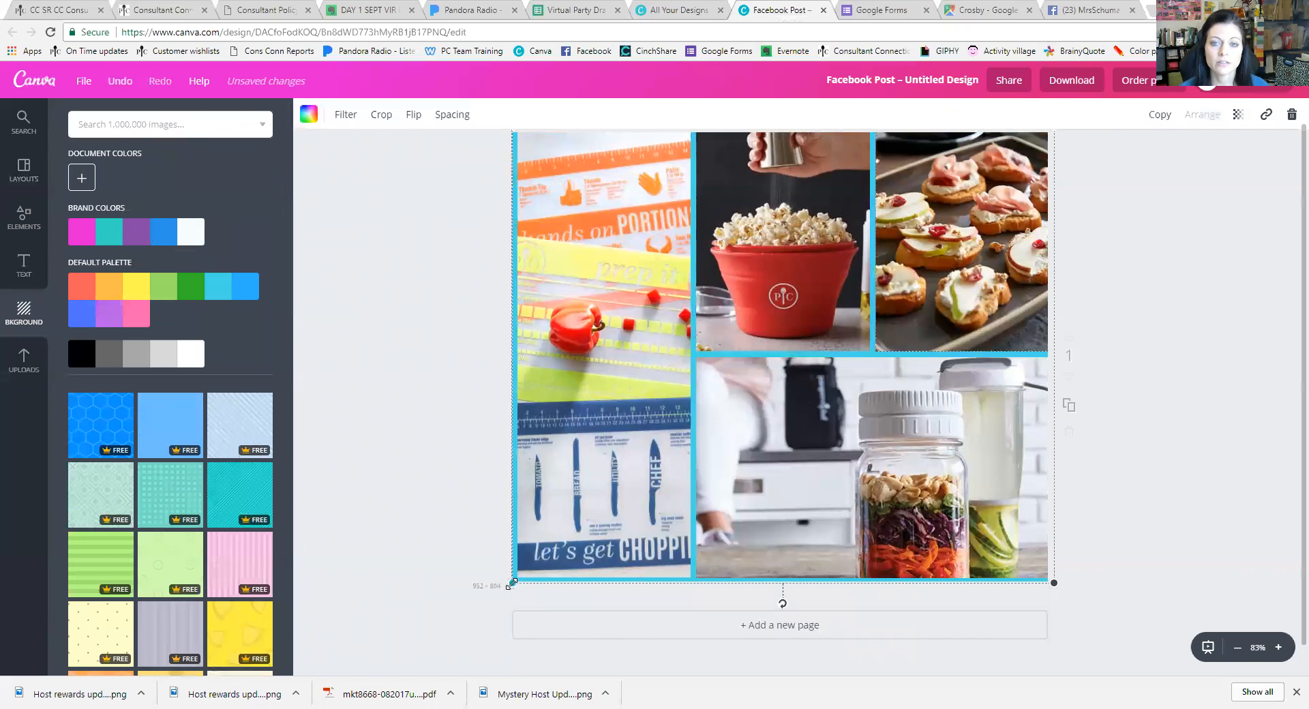
scroll(1151, 582, "up", 1)
left_click_drag(1055, 152, 1049, 156)
left_click(471, 313)
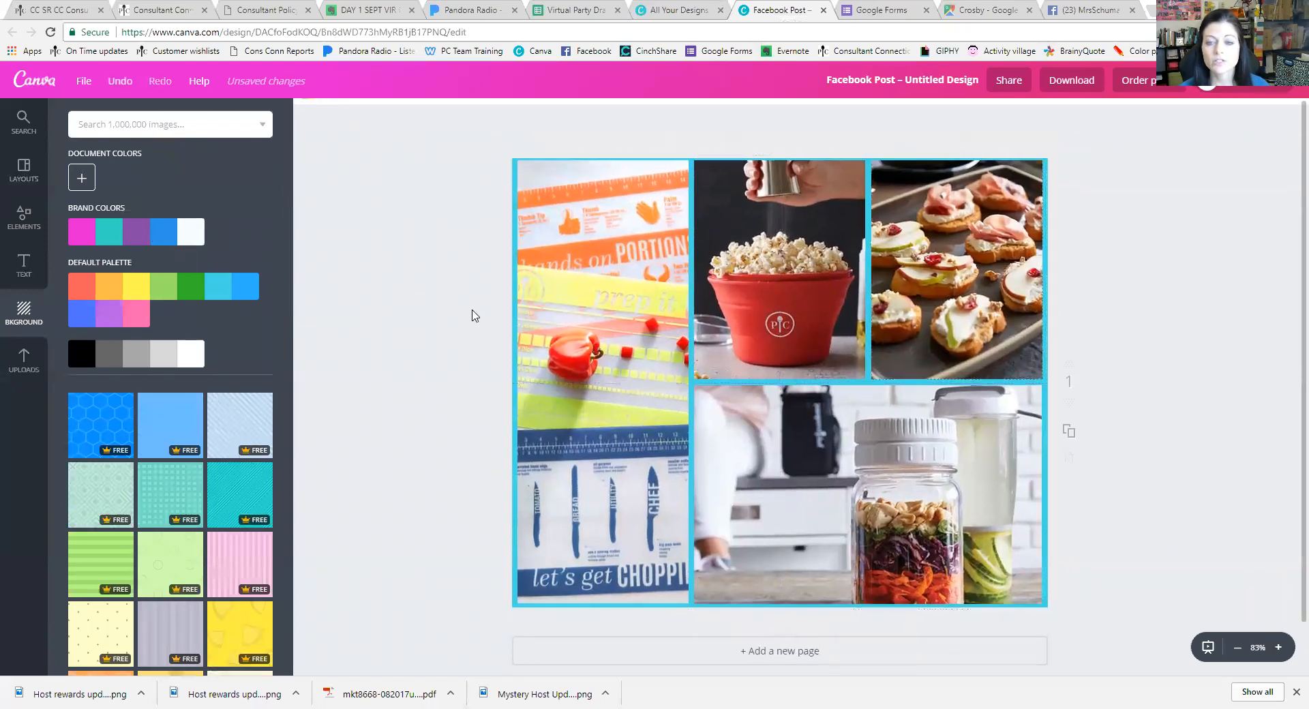
left_click(692, 250)
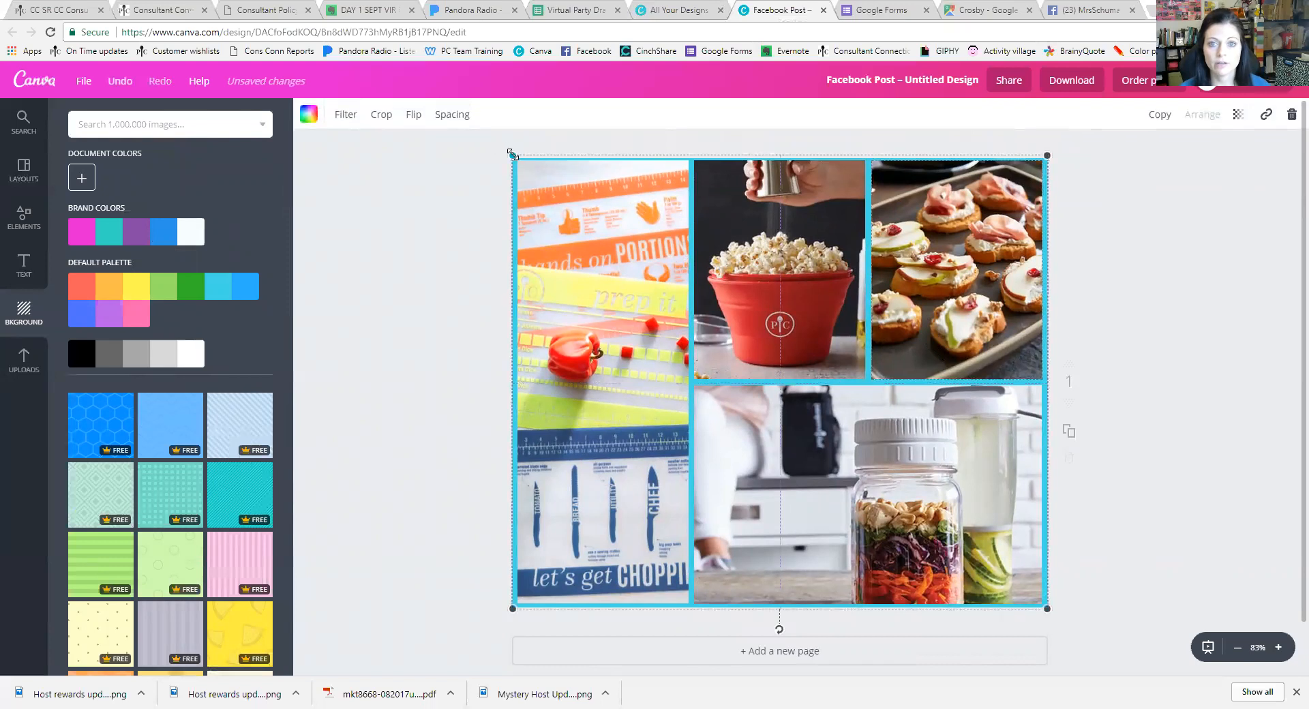
left_click_drag(512, 156, 513, 157)
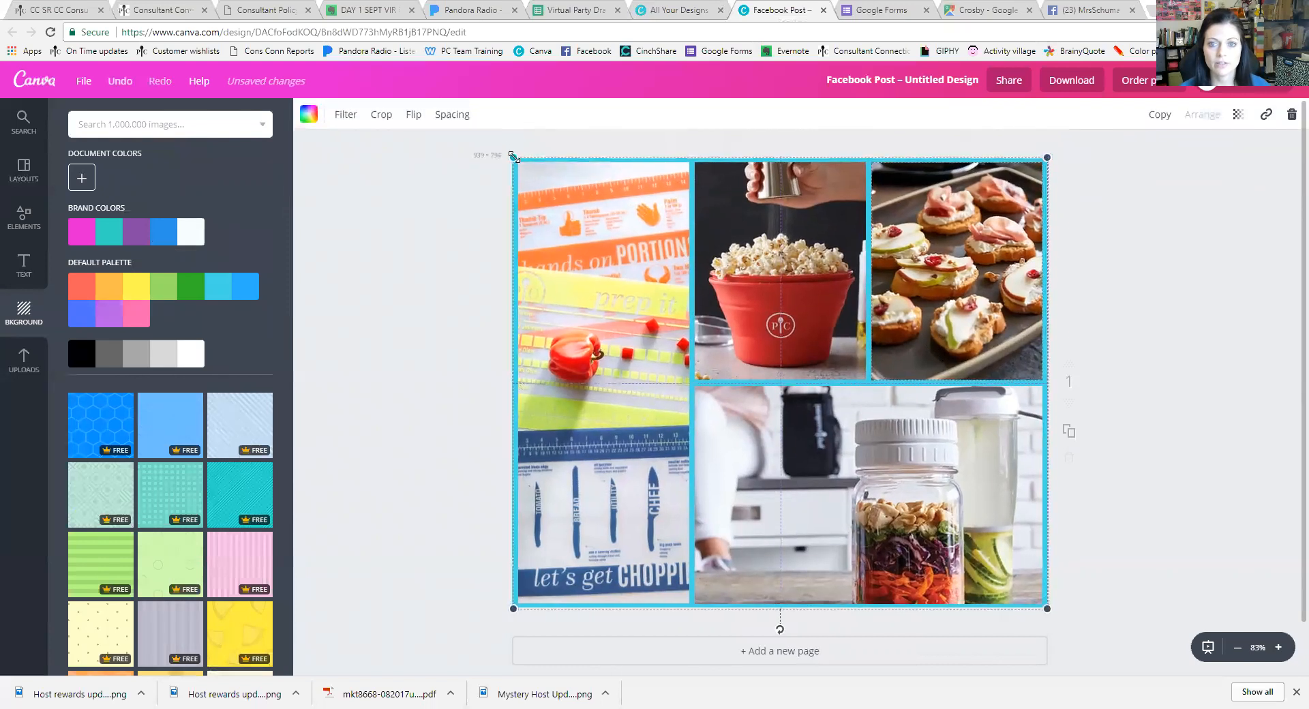
left_click(1183, 475)
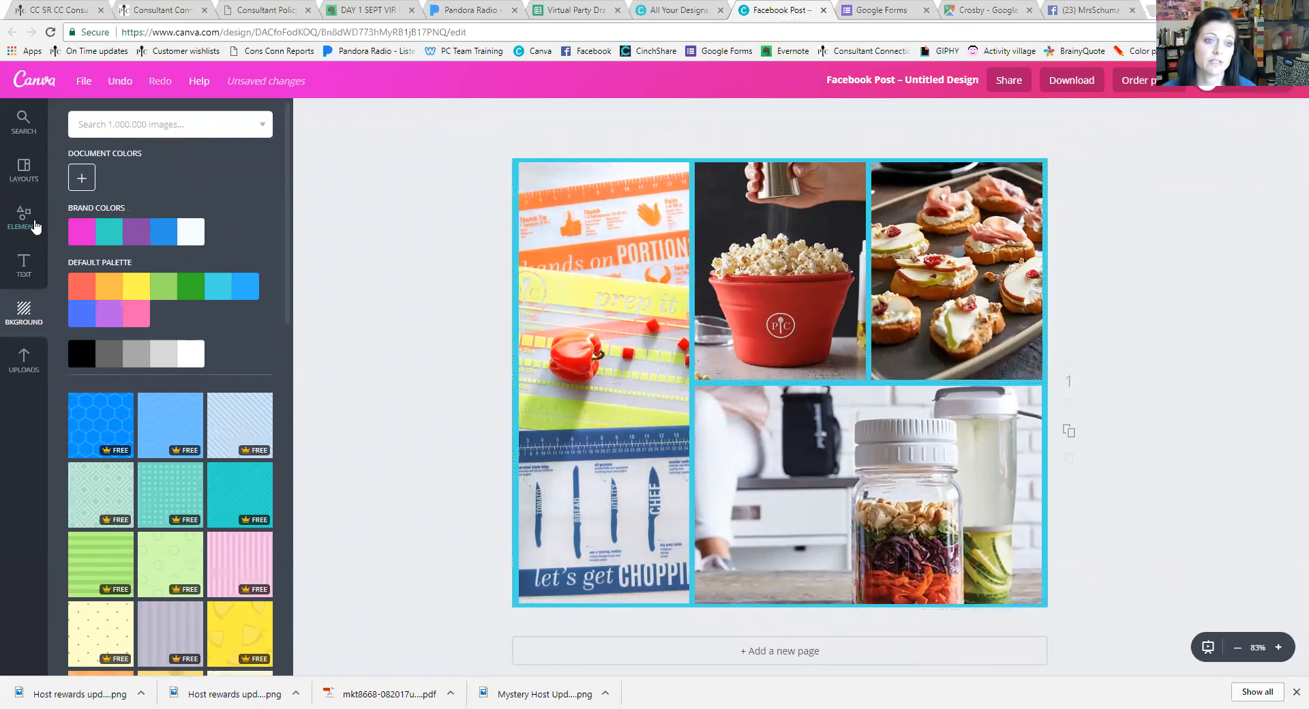
Cycle through periwinkle, lavender, dark grey, black and cyan before settling on bright pink
left_click(80, 314)
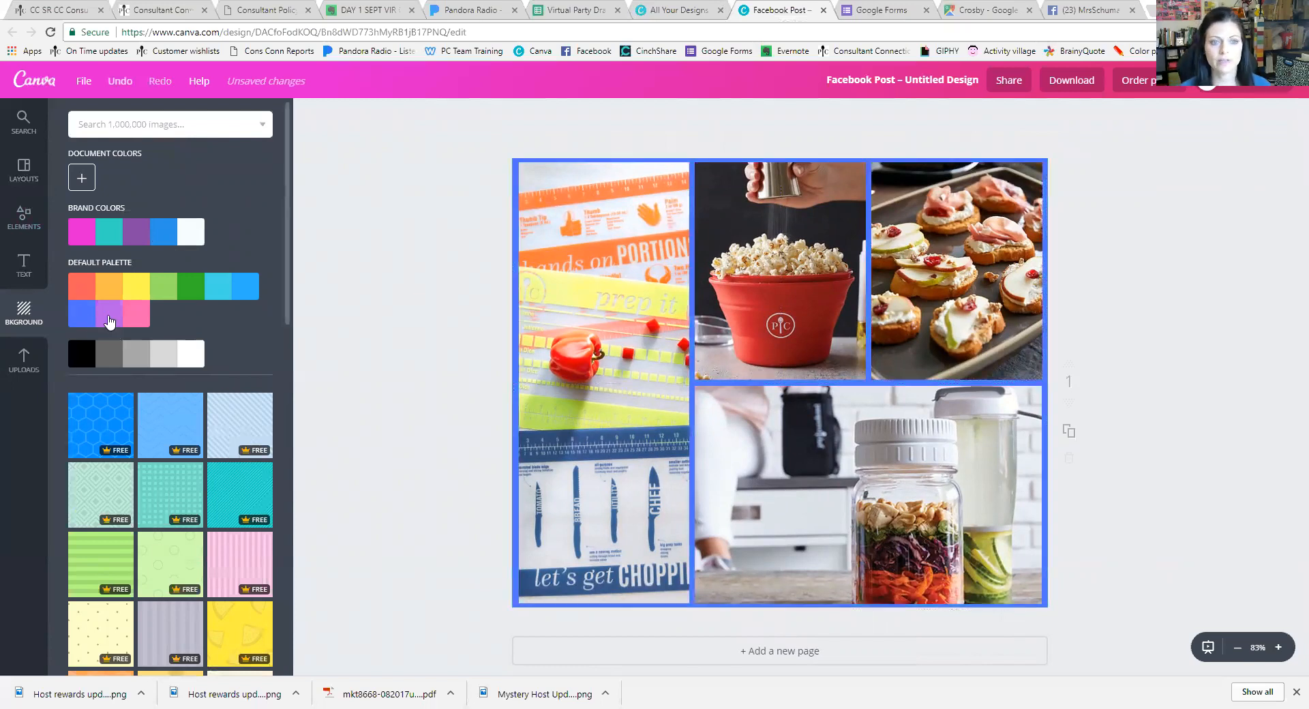
left_click(109, 320)
left_click(107, 360)
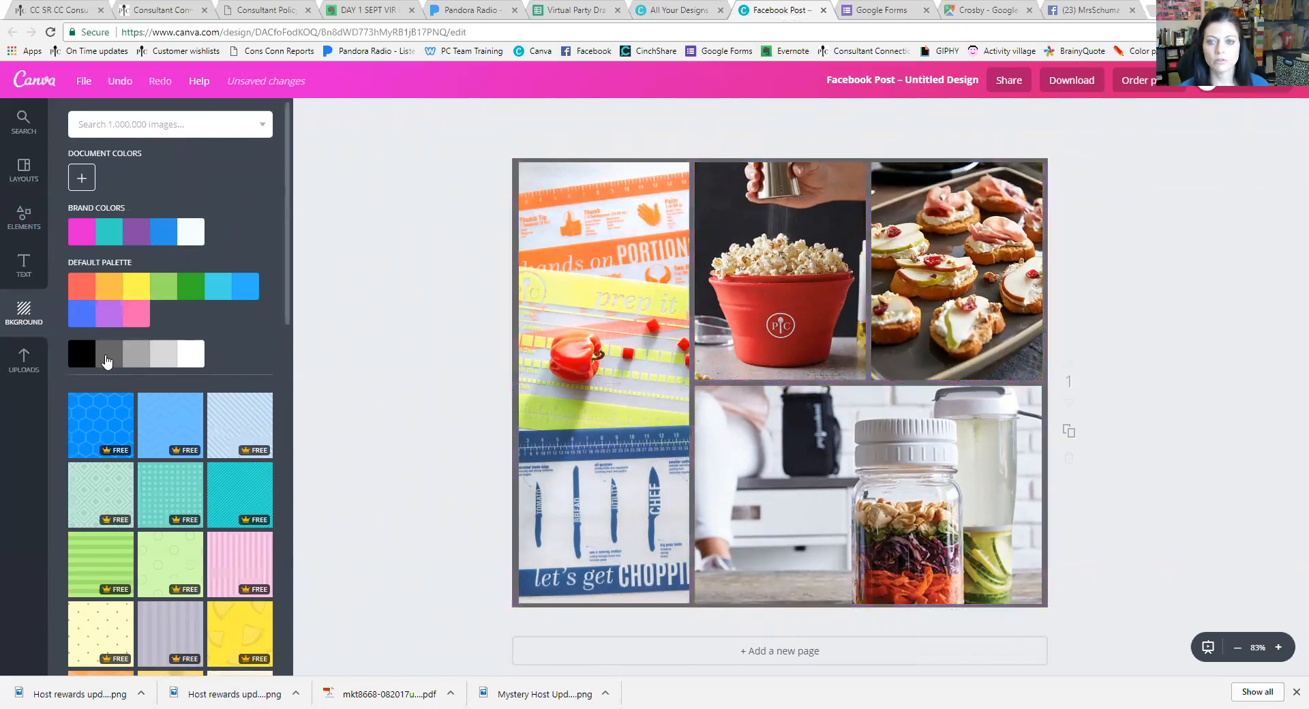
left_click(76, 363)
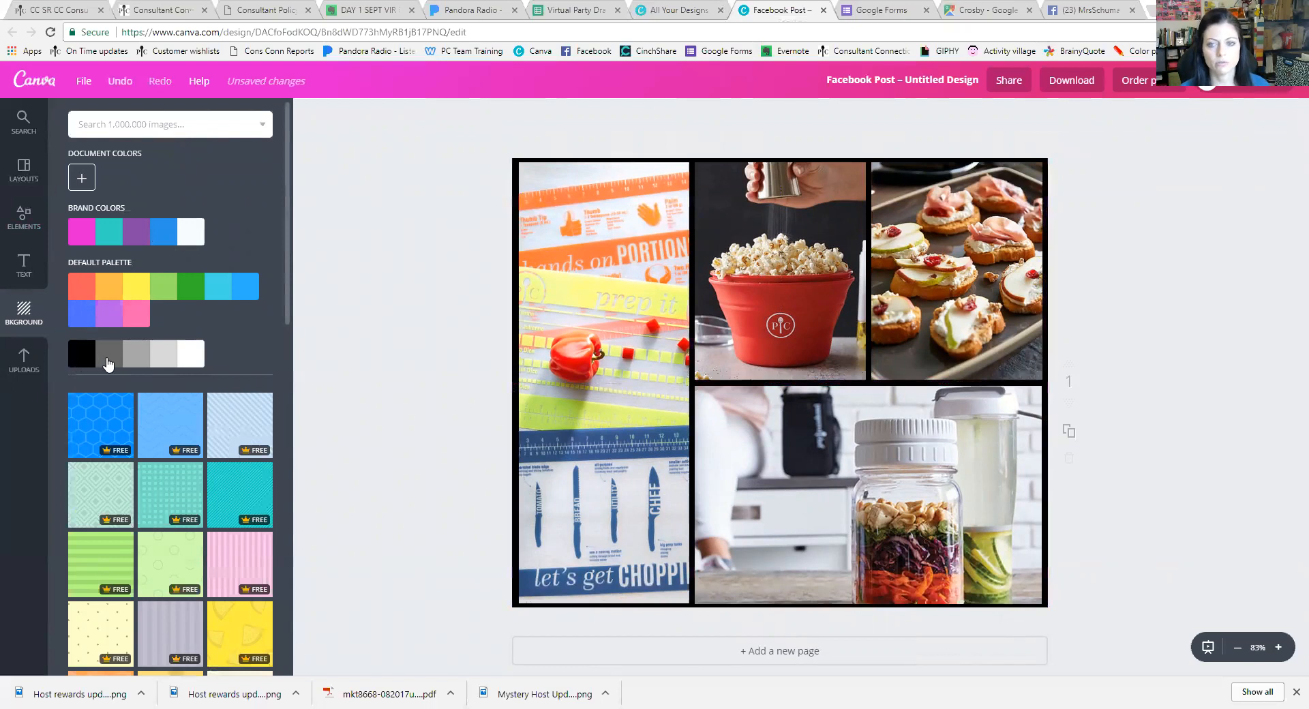
left_click(109, 362)
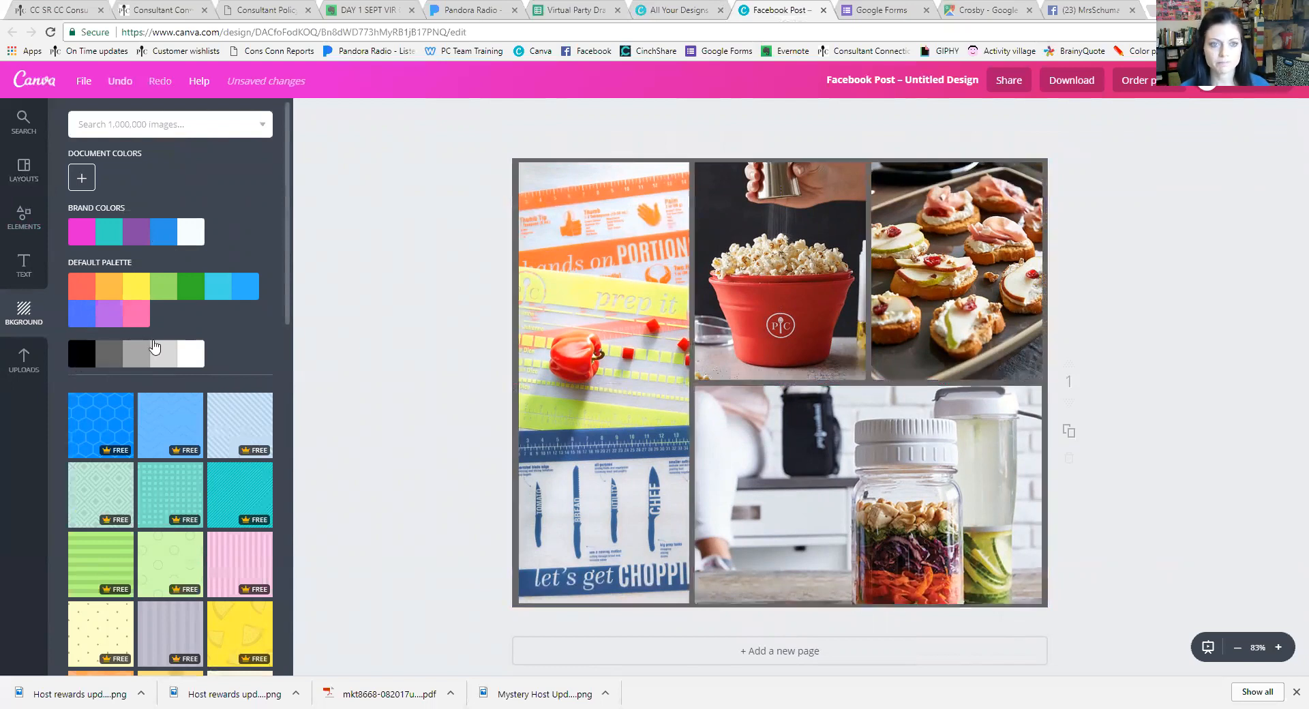
left_click(227, 300)
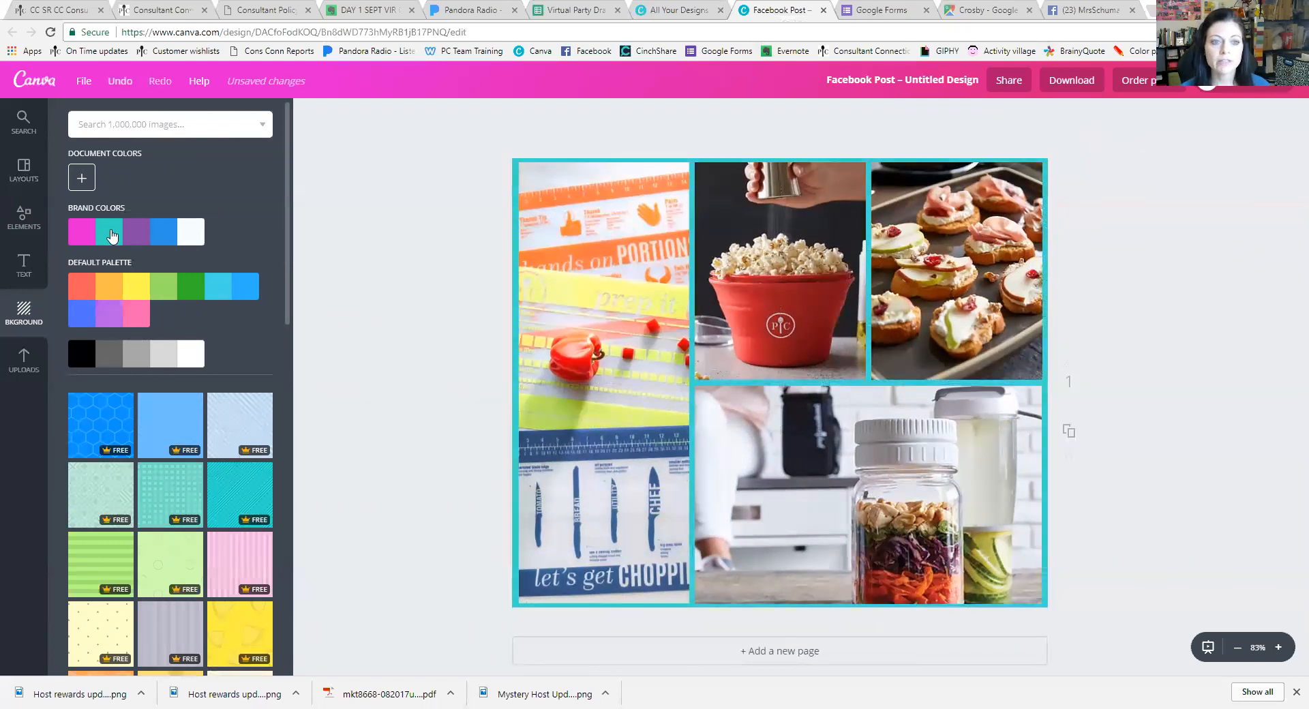
left_click(87, 239)
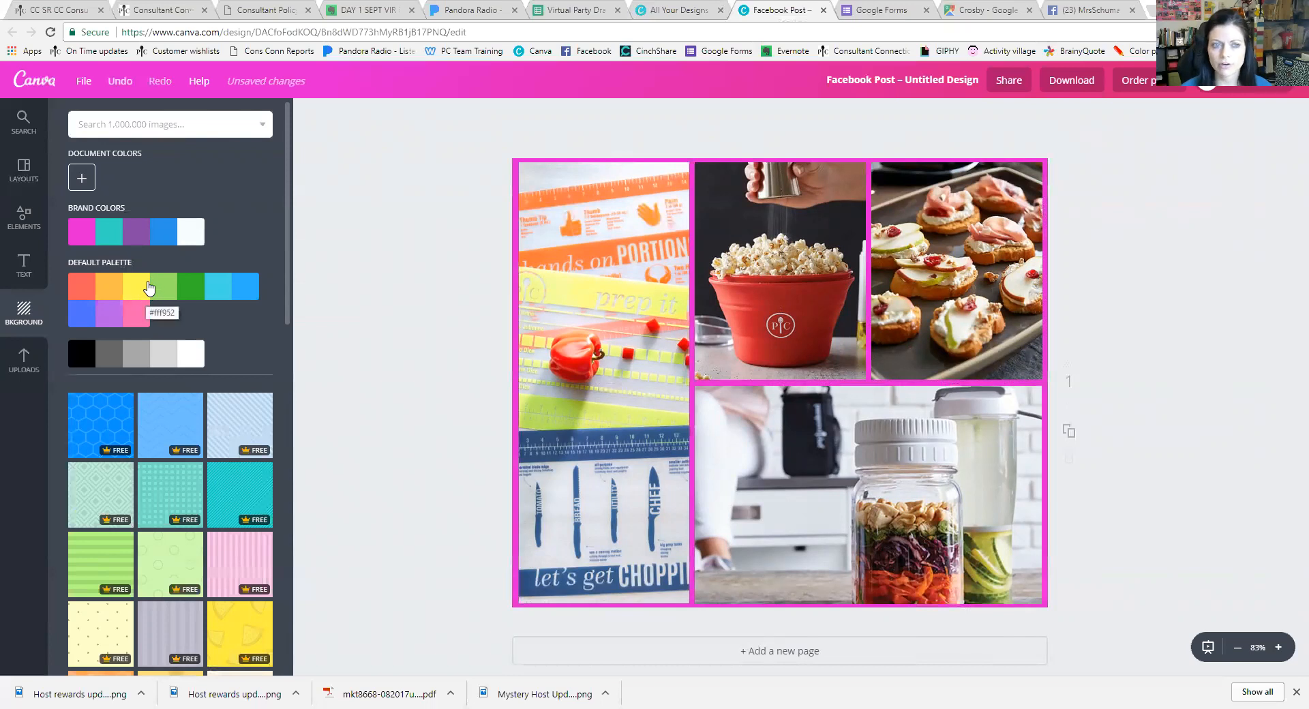
Create a custom coral document colour, d27568, for the collage background
left_click(82, 180)
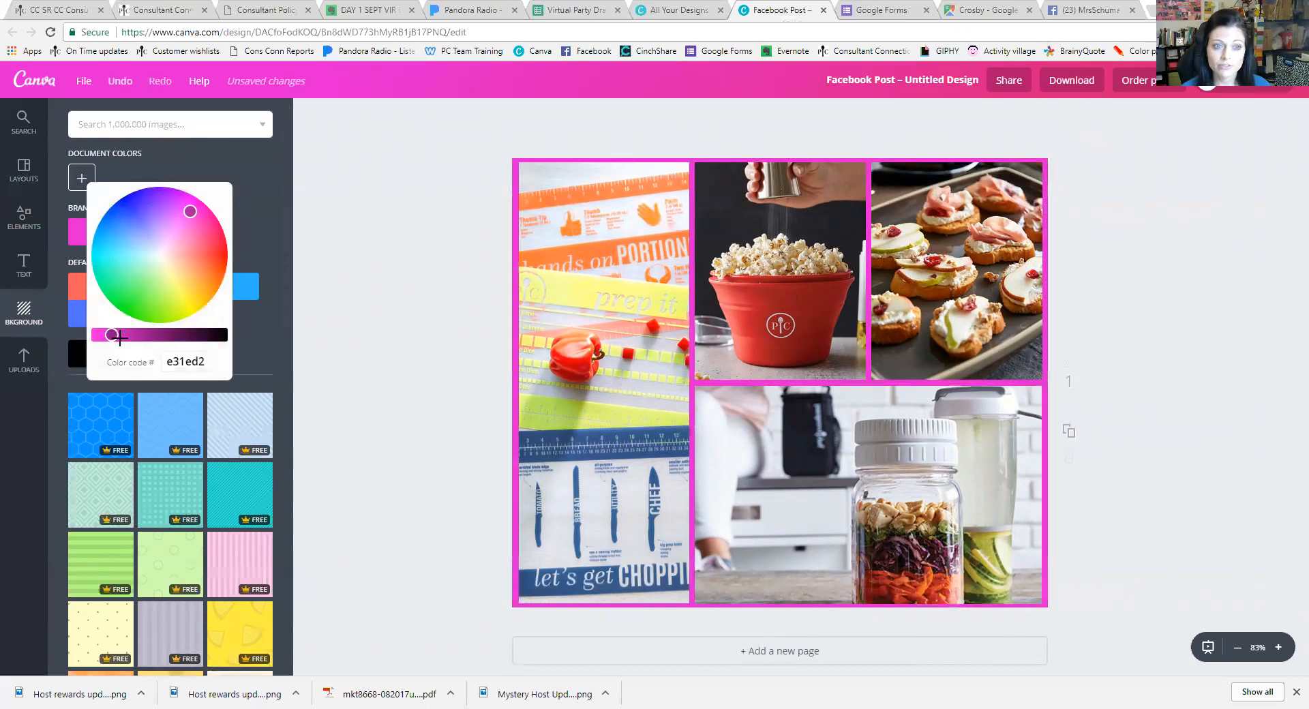
mouse_move(112, 334)
left_mouse_down()
mouse_move(187, 334)
mouse_move(92, 344)
mouse_move(120, 337)
left_mouse_up()
left_click(147, 269)
left_click_drag(116, 262, 190, 258)
left_click(197, 276)
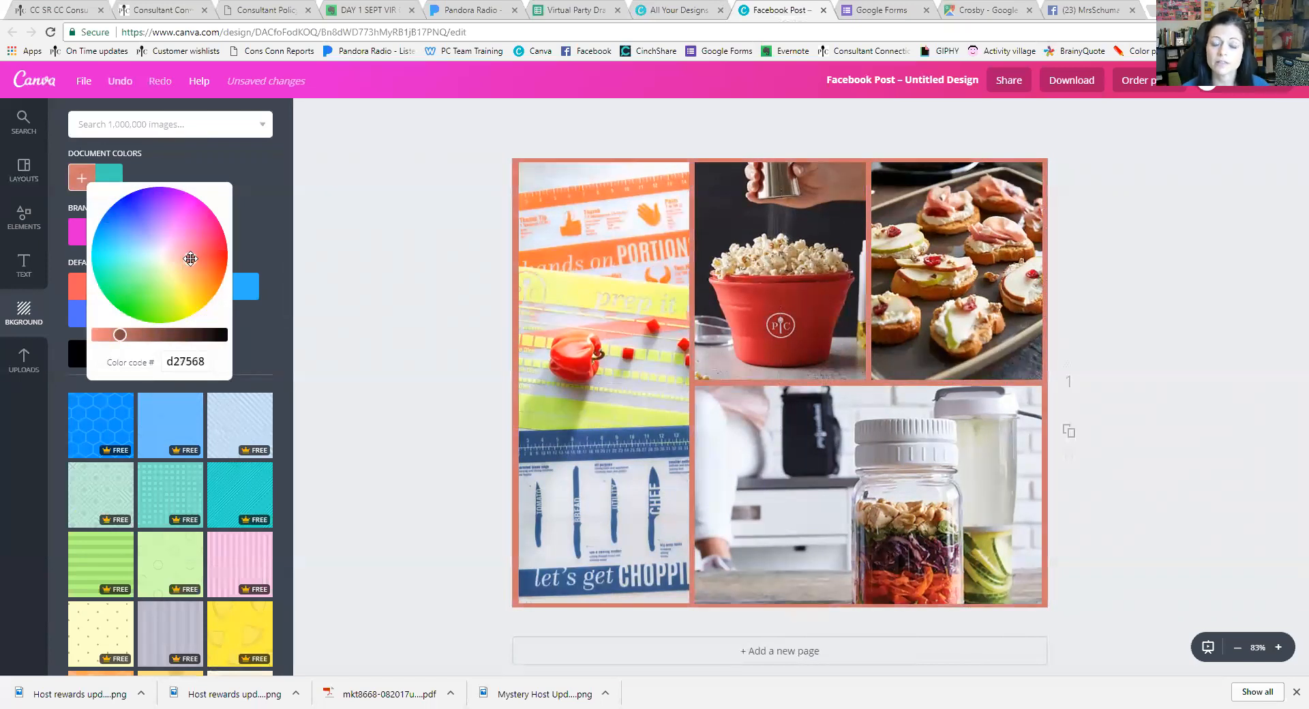
left_click(386, 261)
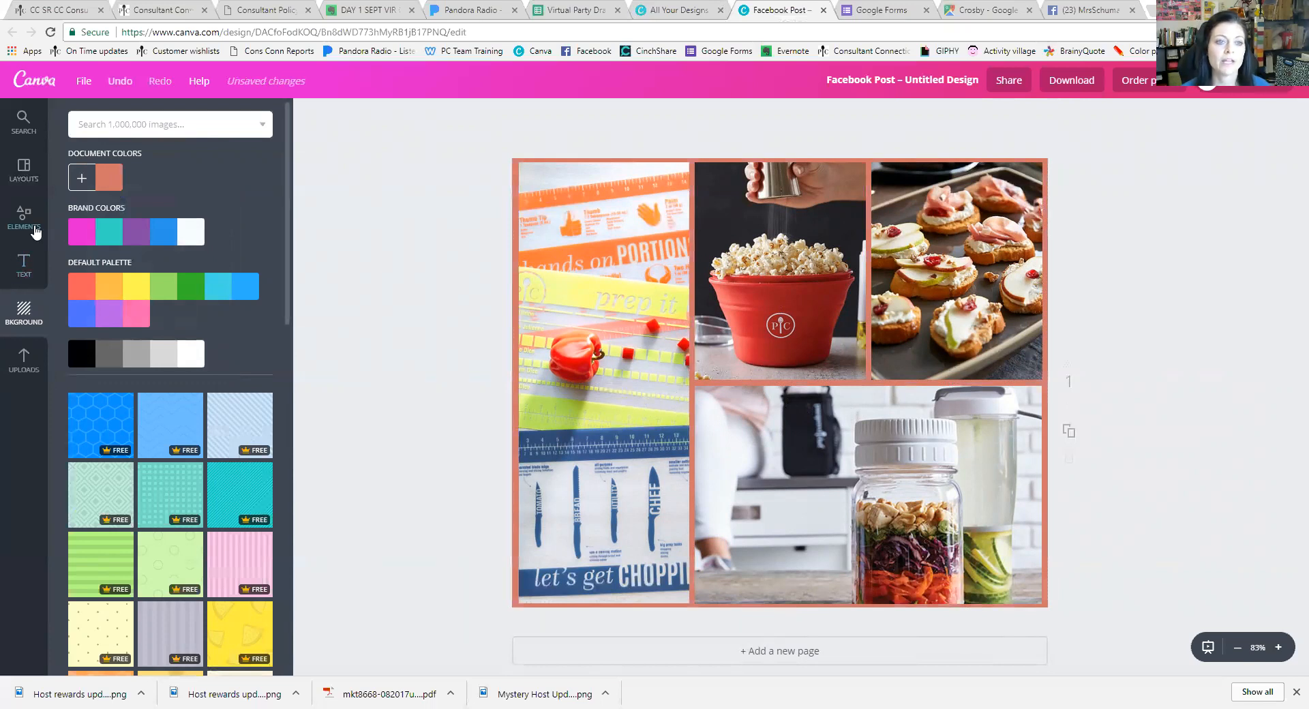
Add the Authentic Leather / Blue Wood text template and enlarge it across the collage centre
left_click(25, 266)
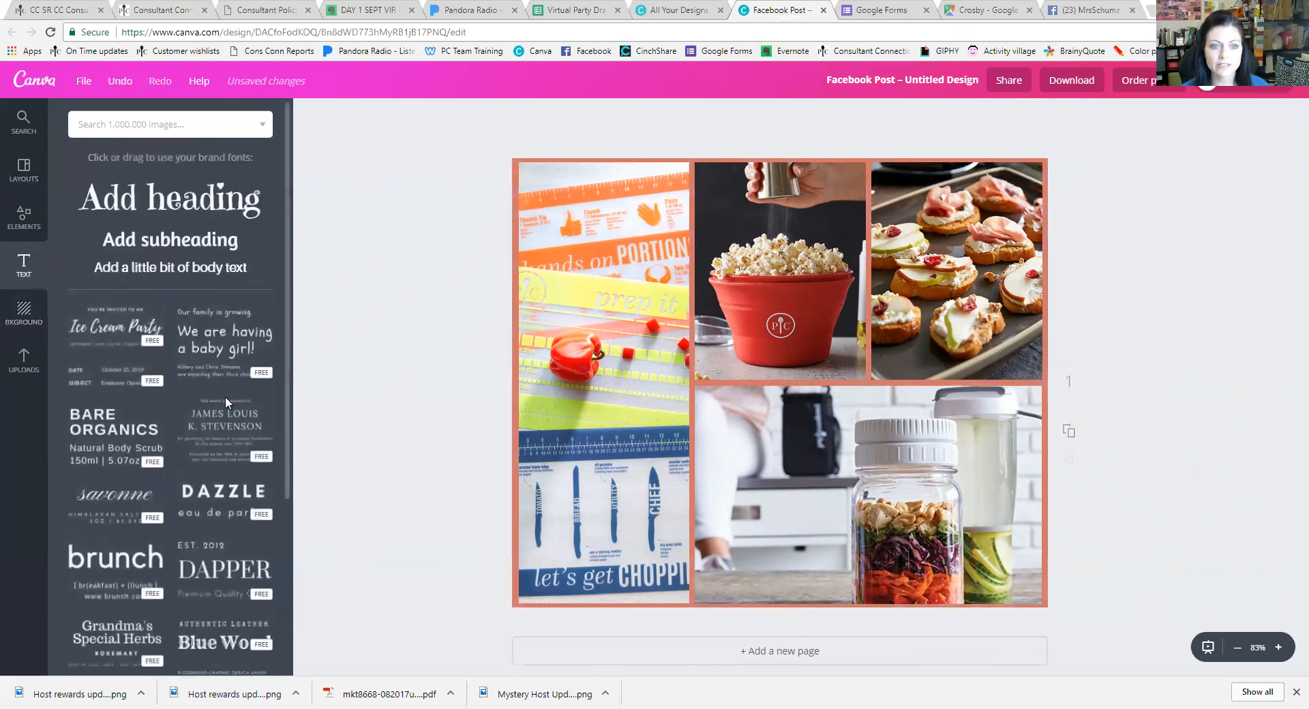
scroll(157, 380, "down", 3)
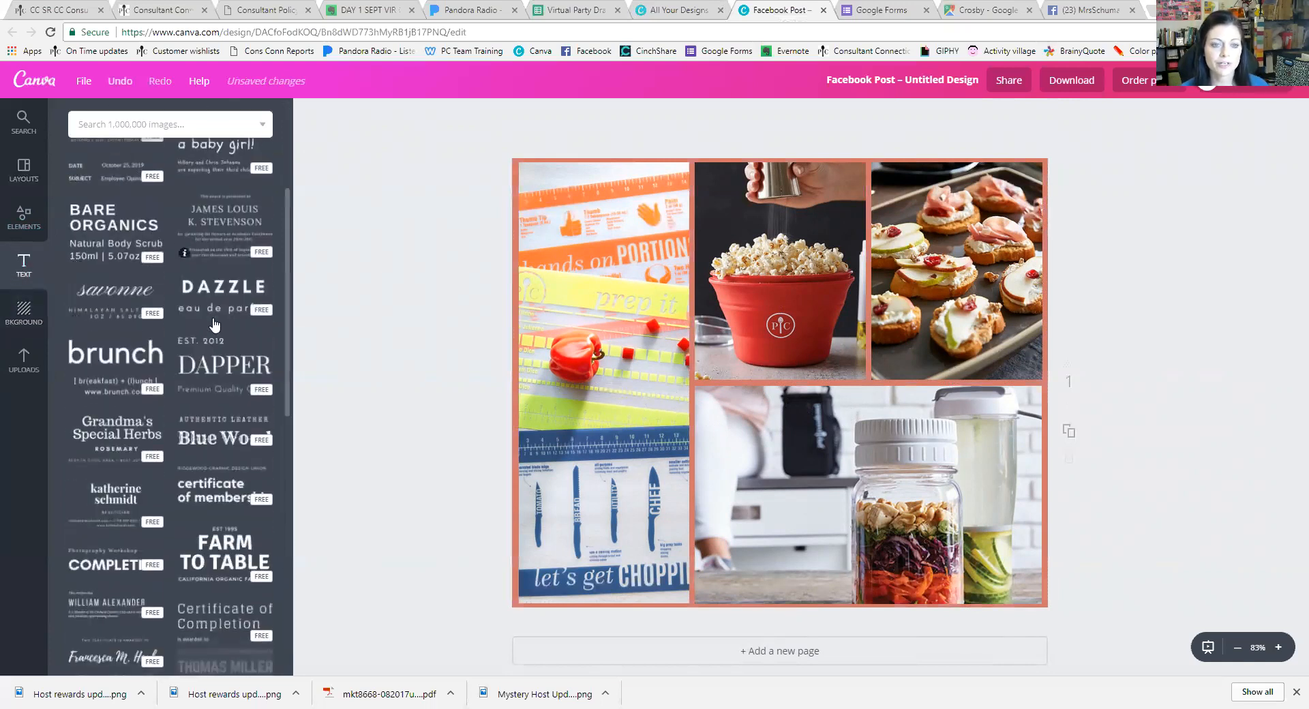
scroll(219, 485, "down", 1)
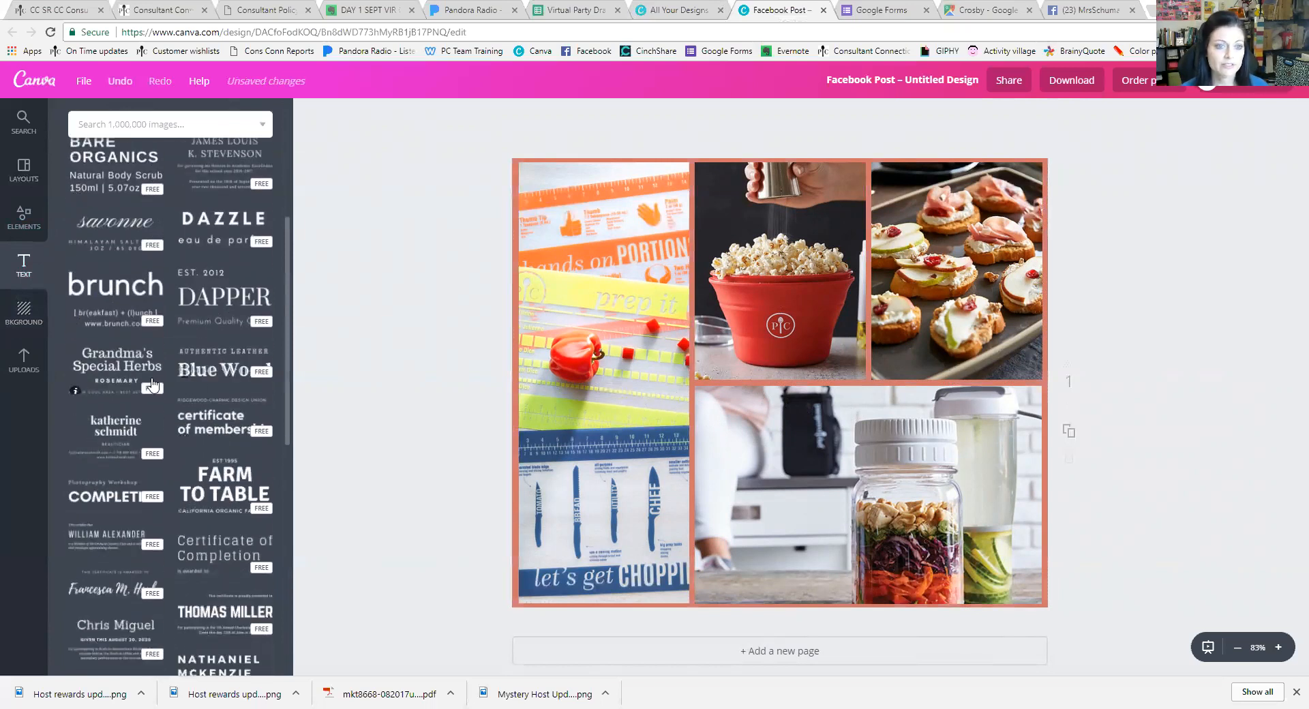
left_click(220, 374)
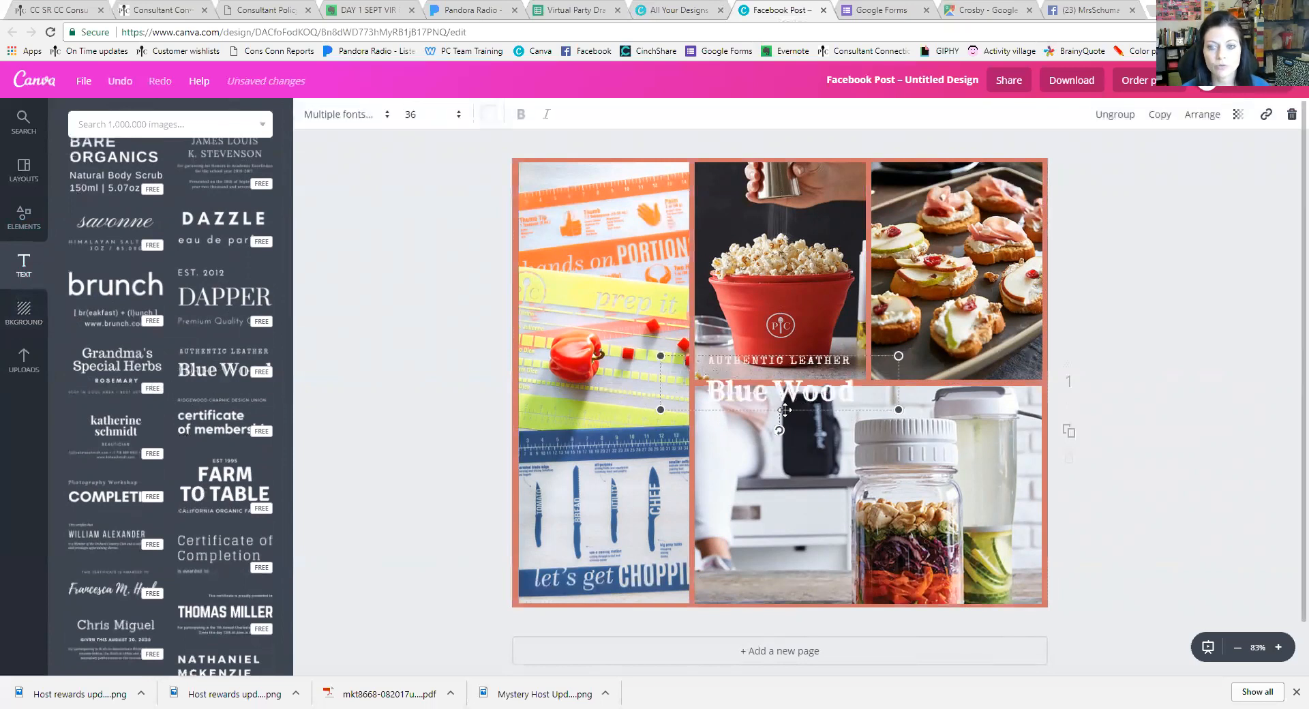
left_click_drag(663, 411, 628, 442)
mouse_move(626, 445)
left_mouse_down()
mouse_move(600, 468)
mouse_move(633, 450)
mouse_move(623, 444)
left_mouse_up()
left_click(815, 402)
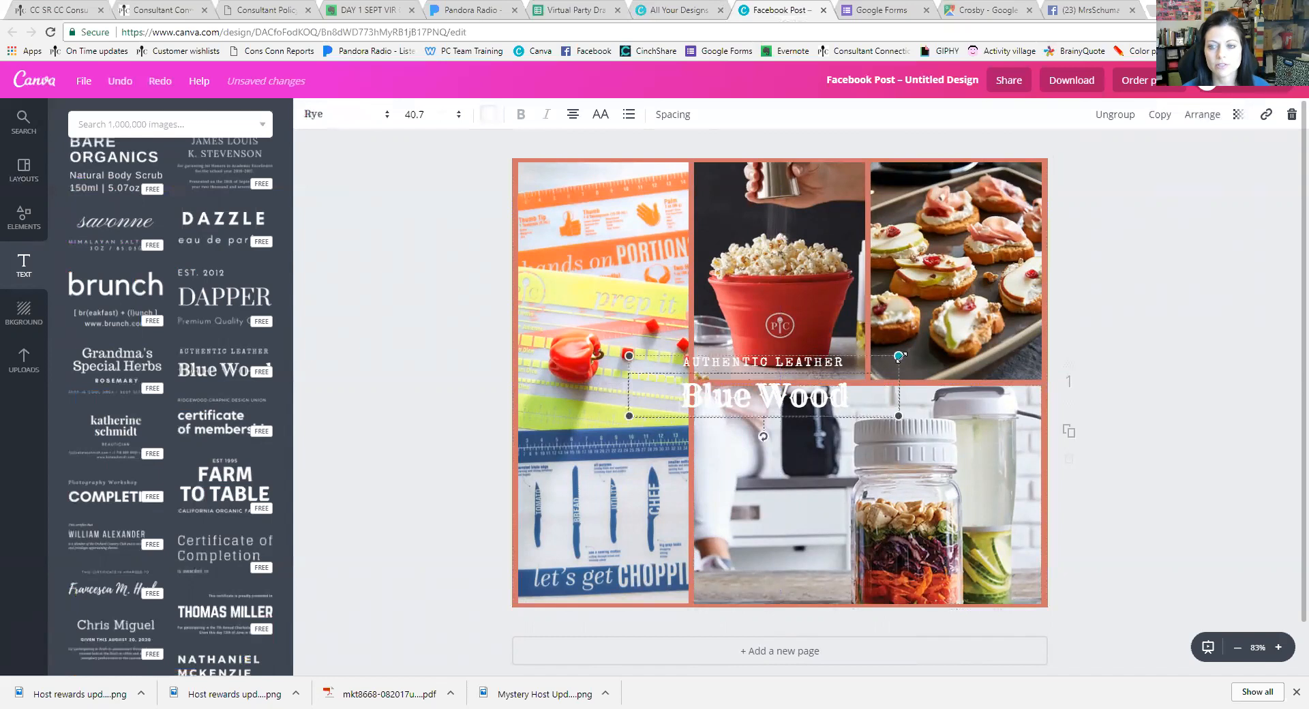
left_click_drag(900, 356, 1012, 331)
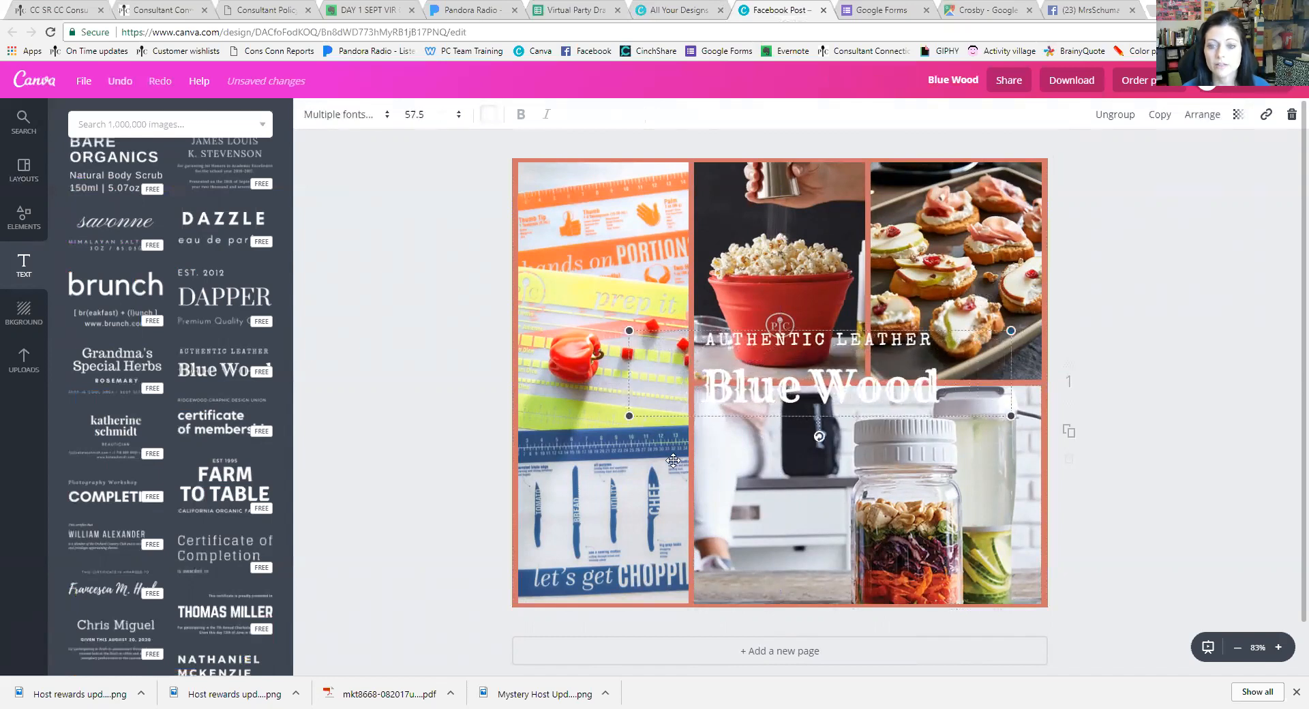
left_click_drag(628, 416, 553, 433)
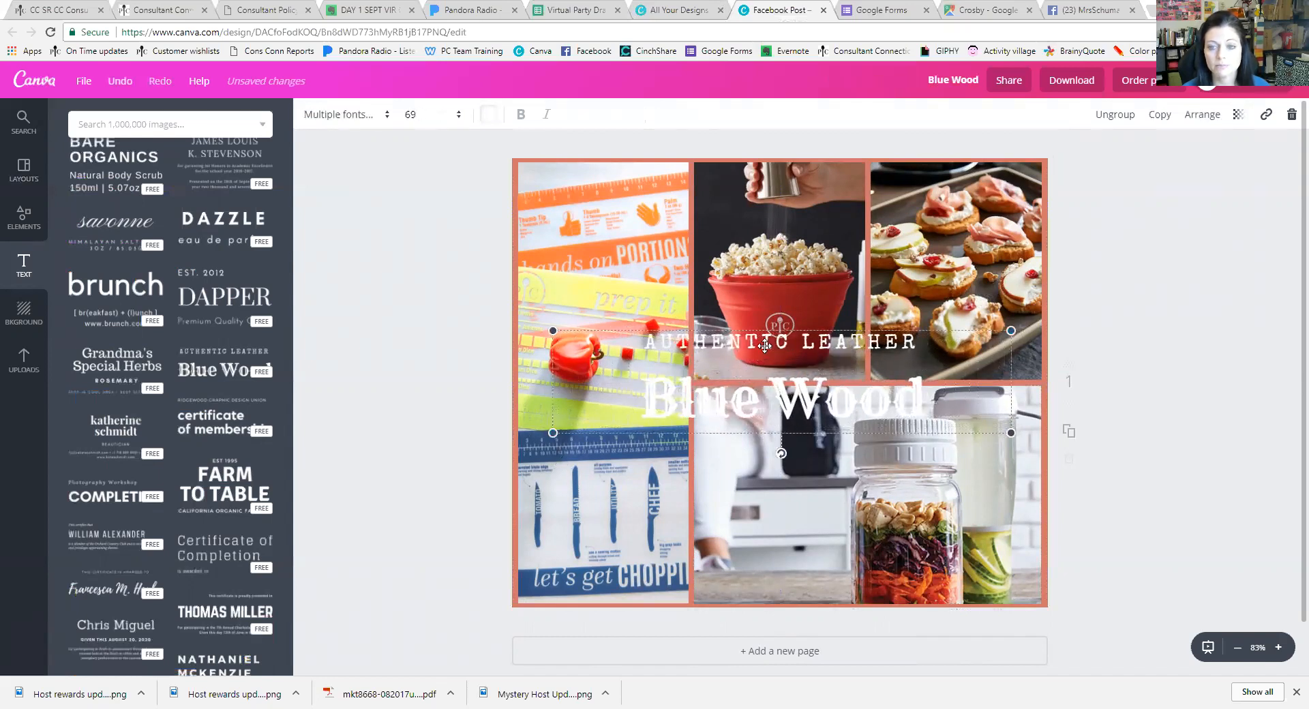
mouse_move(767, 326)
left_mouse_down()
mouse_move(769, 299)
mouse_move(765, 325)
left_mouse_up()
Replace the template wording with 'WISH LIST' and the host's name
left_click(805, 342)
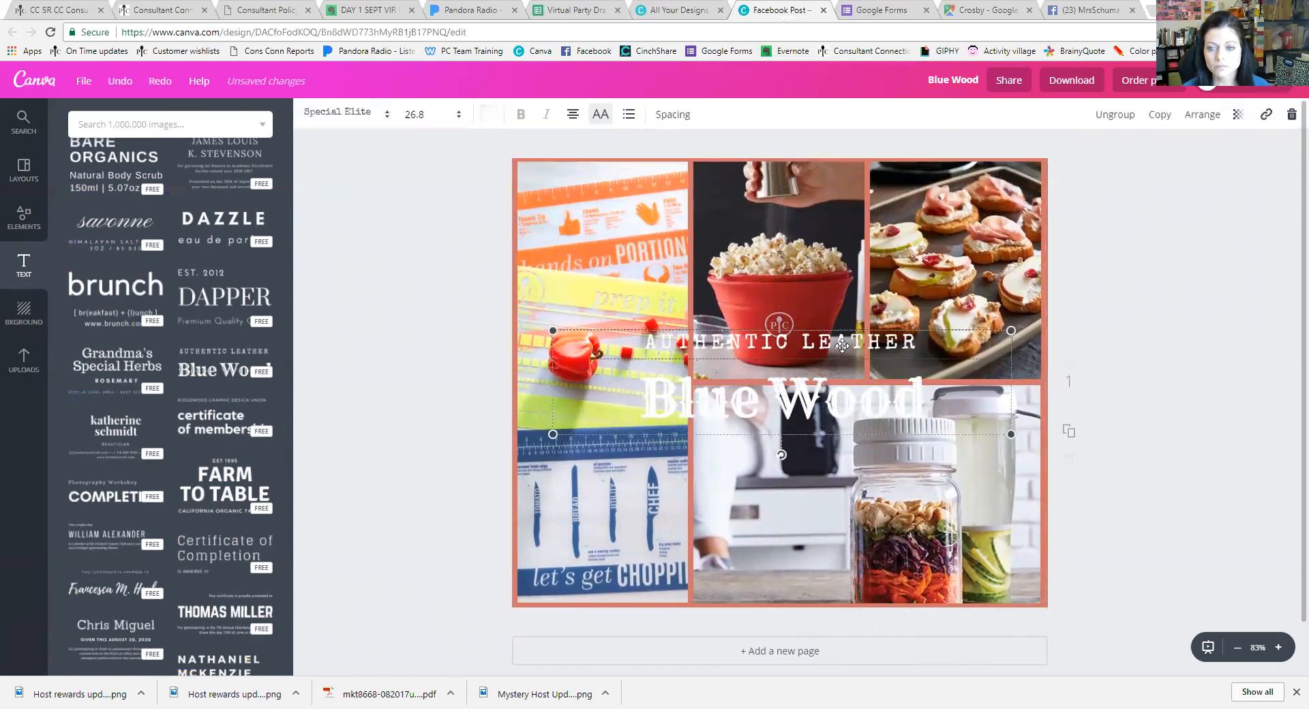
double_click(917, 339)
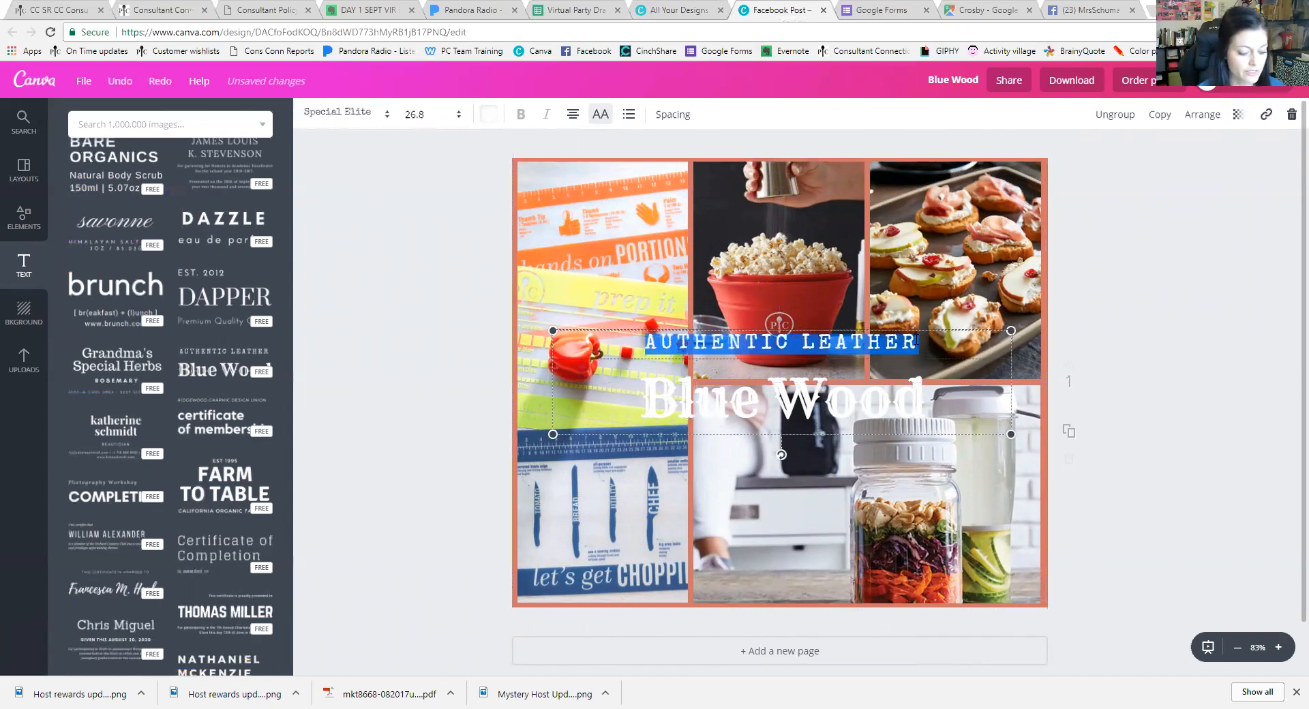
type("WISH LIST")
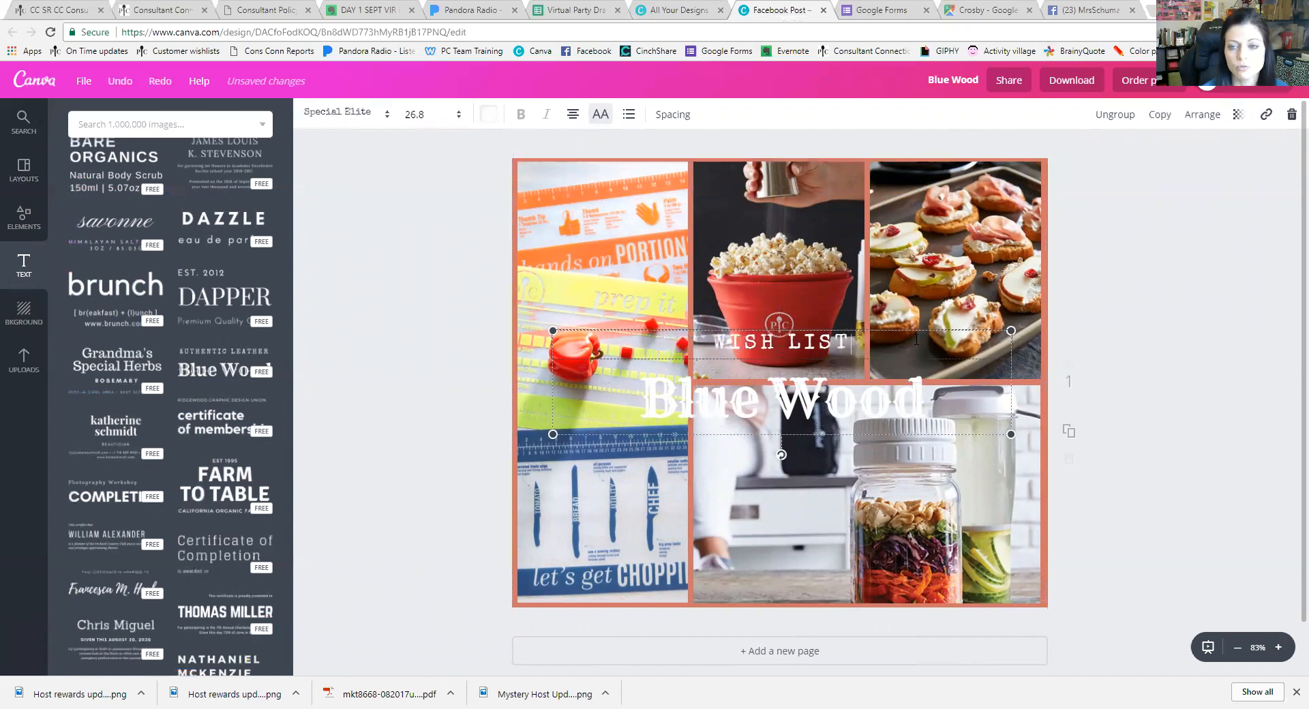
left_click(908, 404)
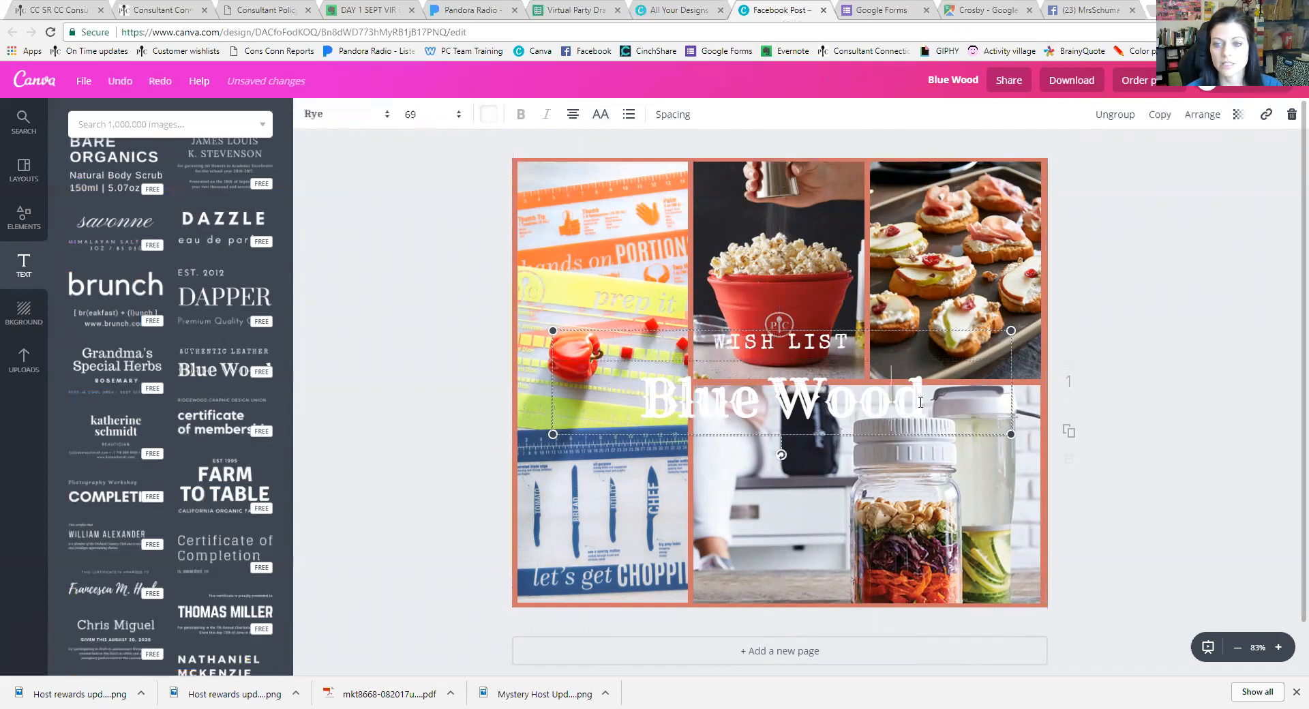
double_click(928, 401)
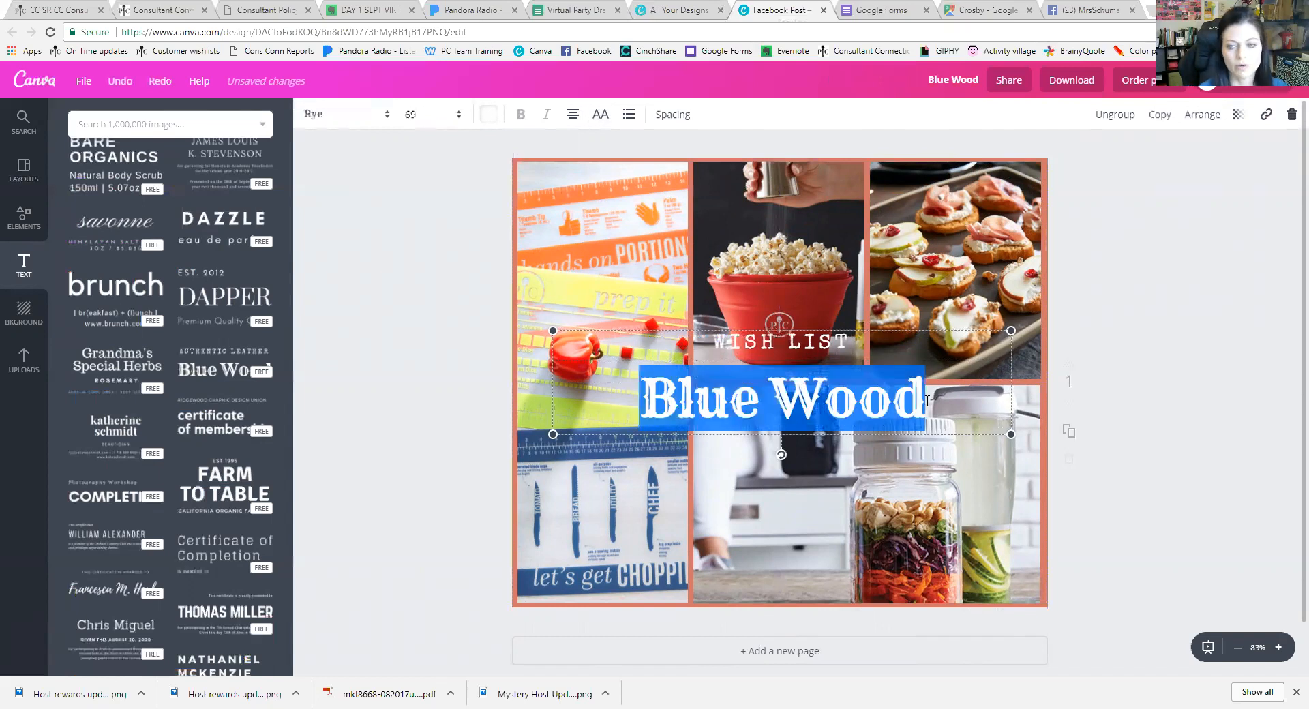
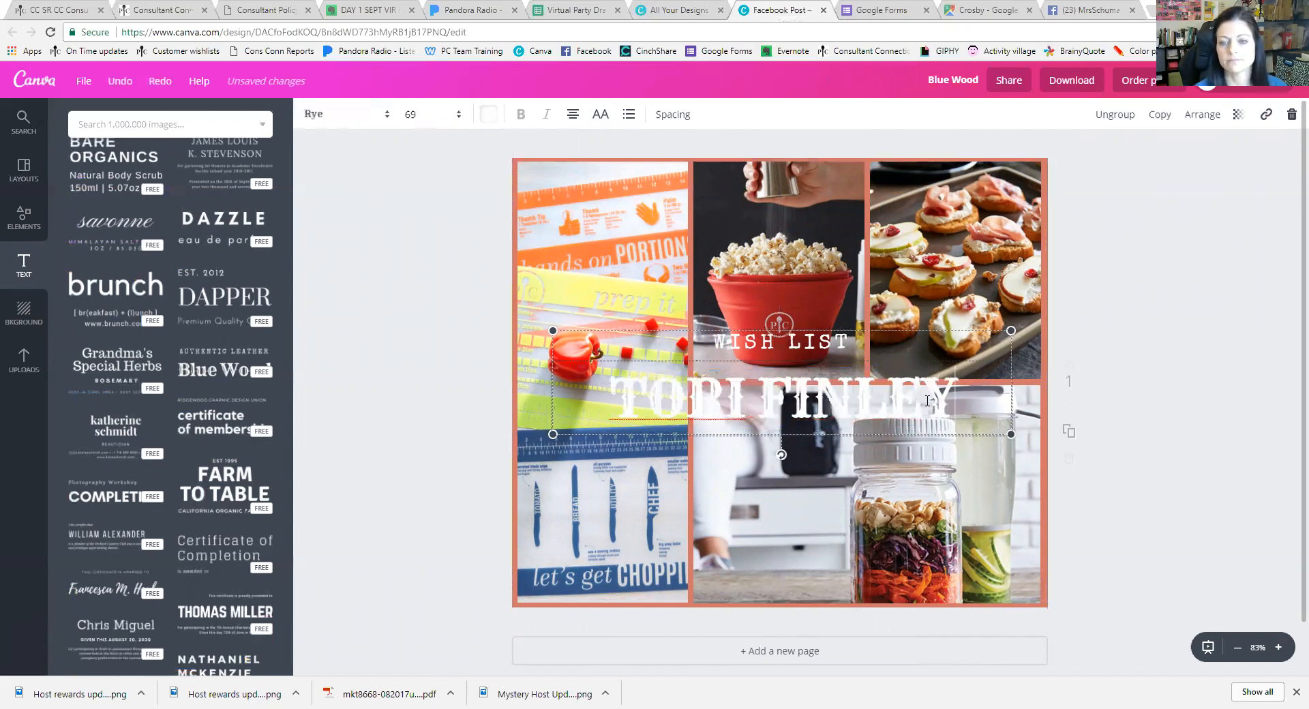
Try several colours for the name line, ending on a custom dark plum
left_click(482, 118)
left_click(547, 344)
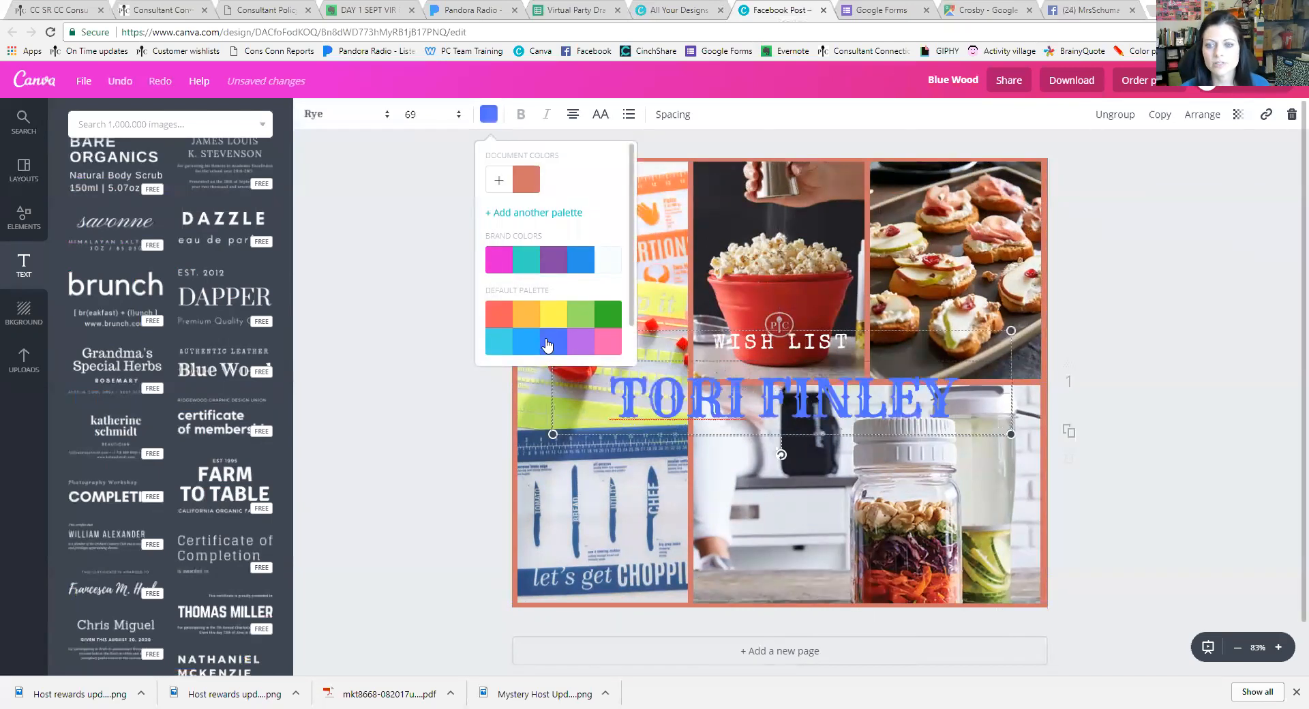
left_click(554, 266)
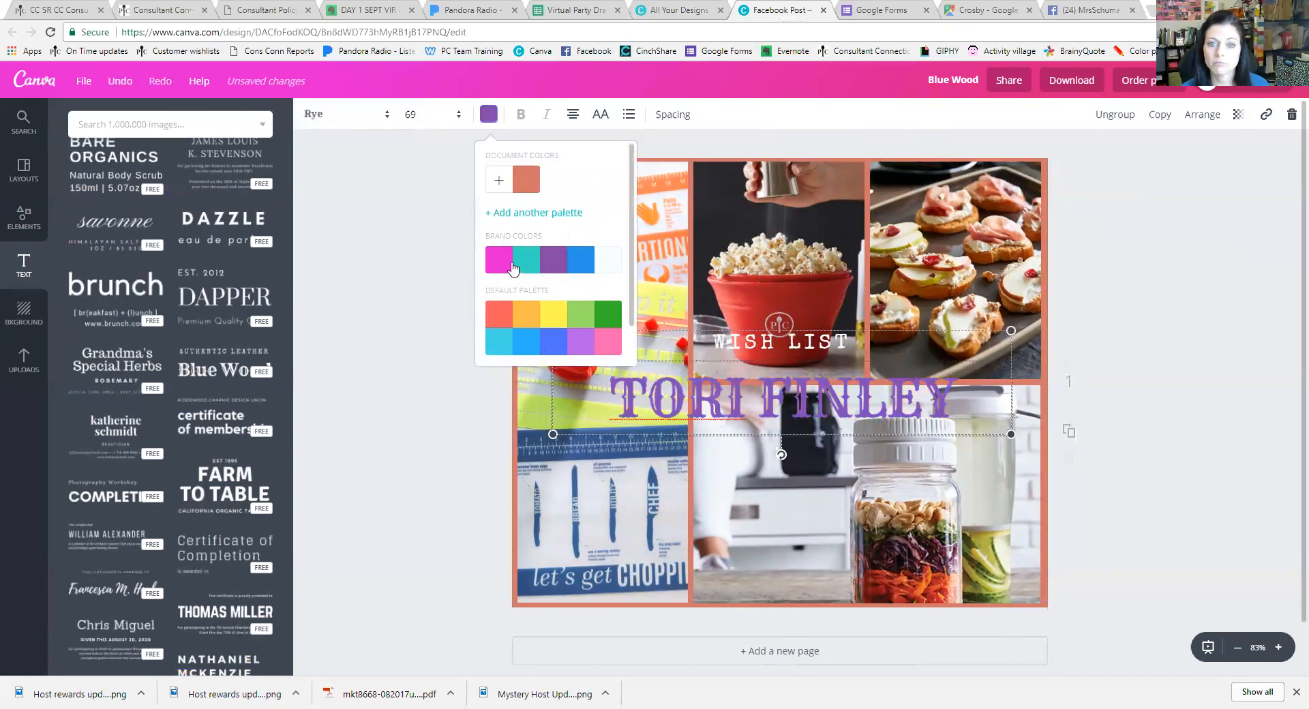
left_click(610, 336)
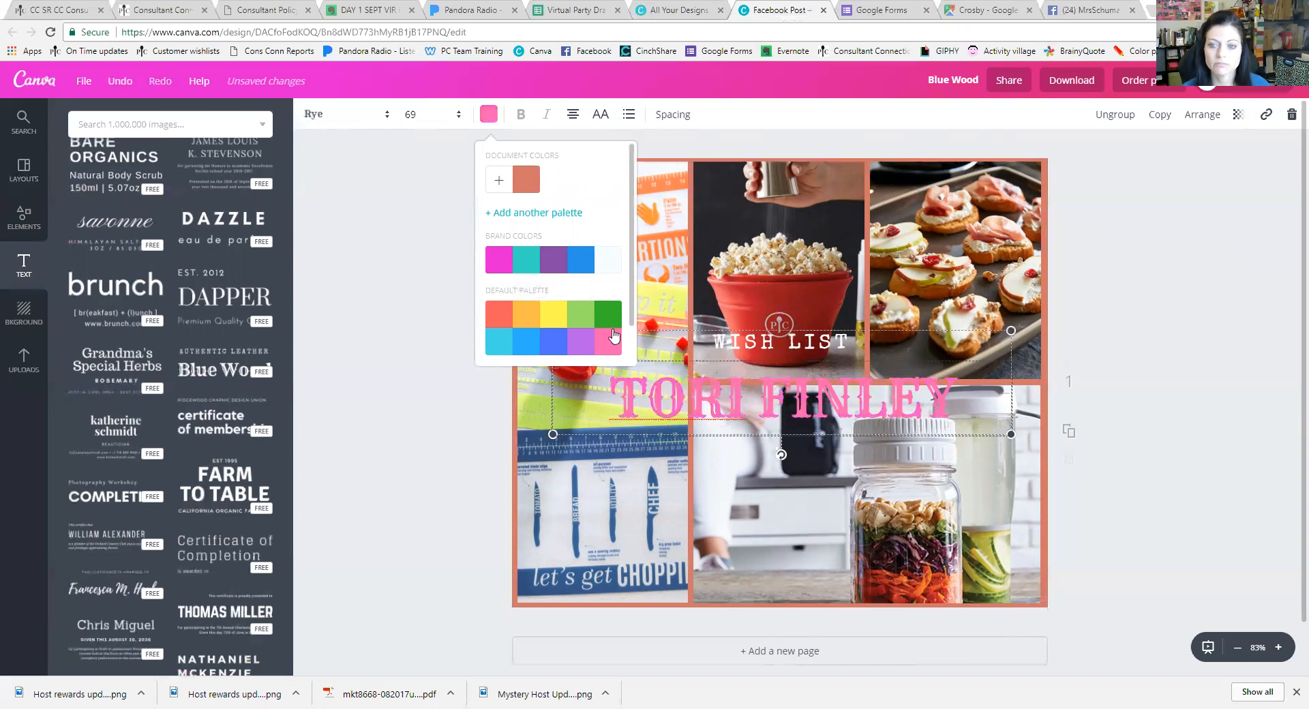
left_click(611, 272)
left_click(552, 343)
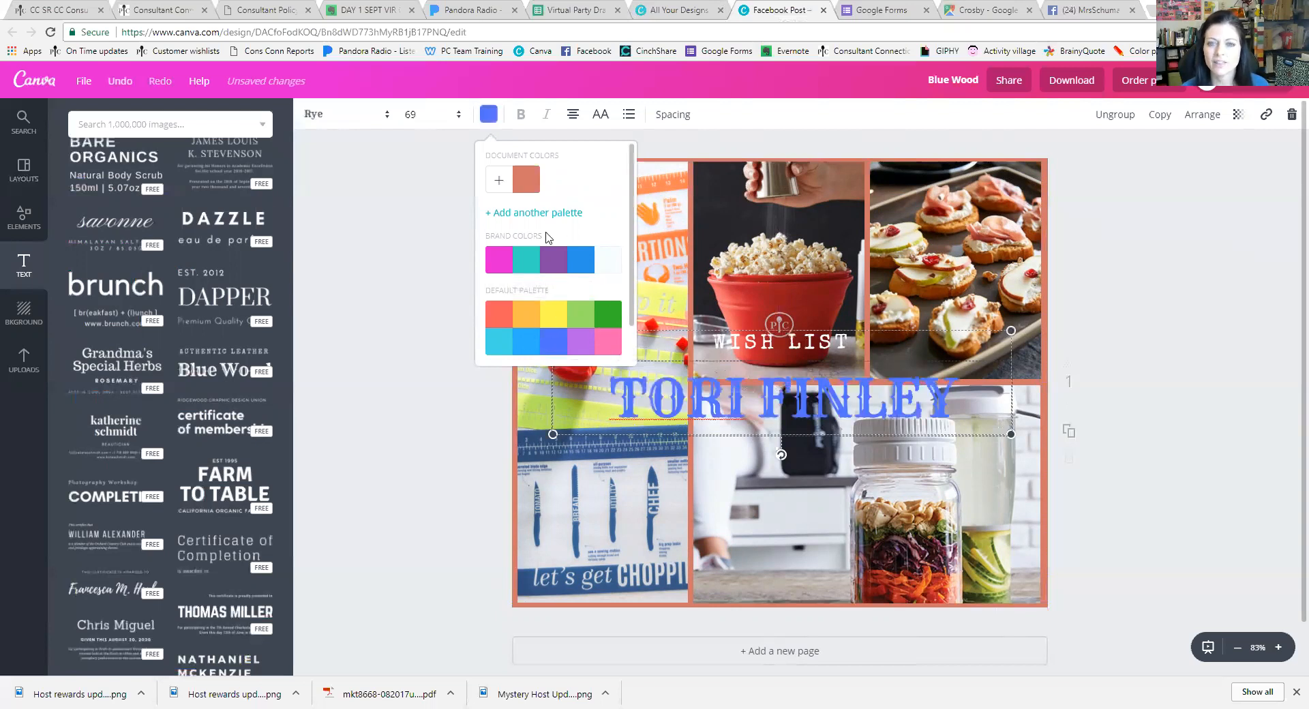
left_click(513, 184)
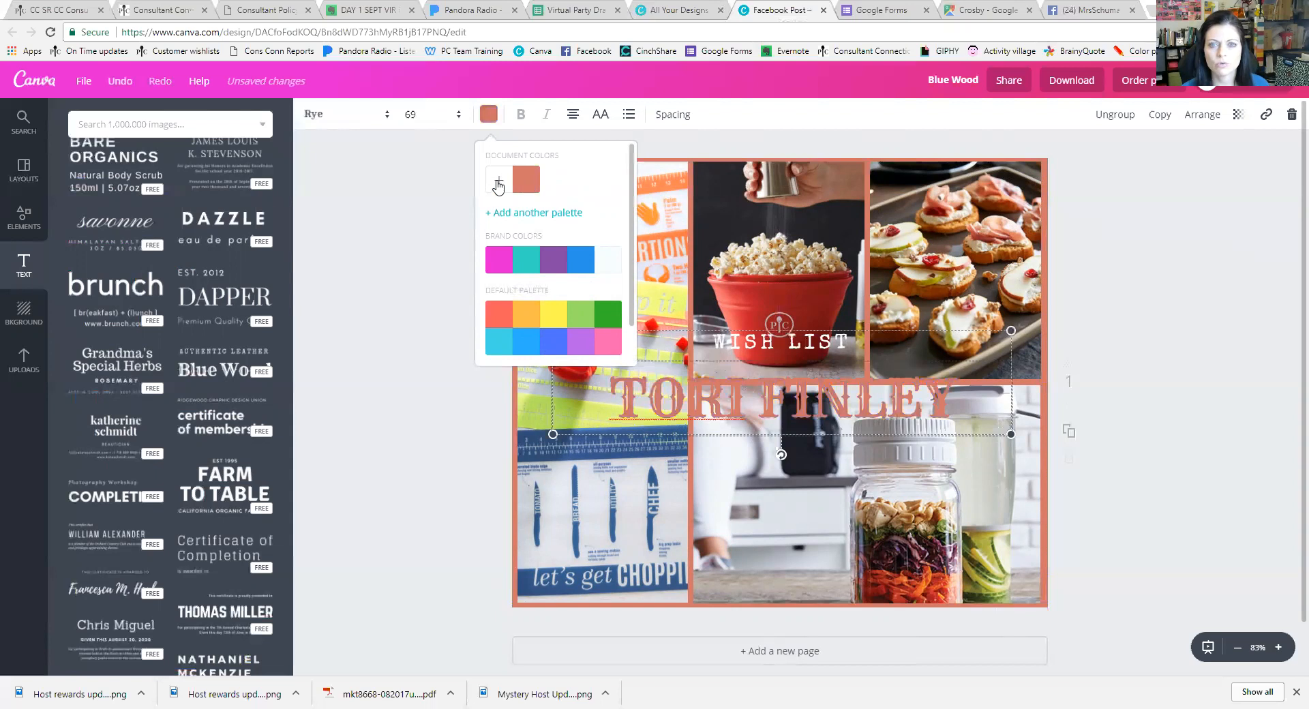
left_click(498, 183)
left_click_drag(573, 337, 618, 339)
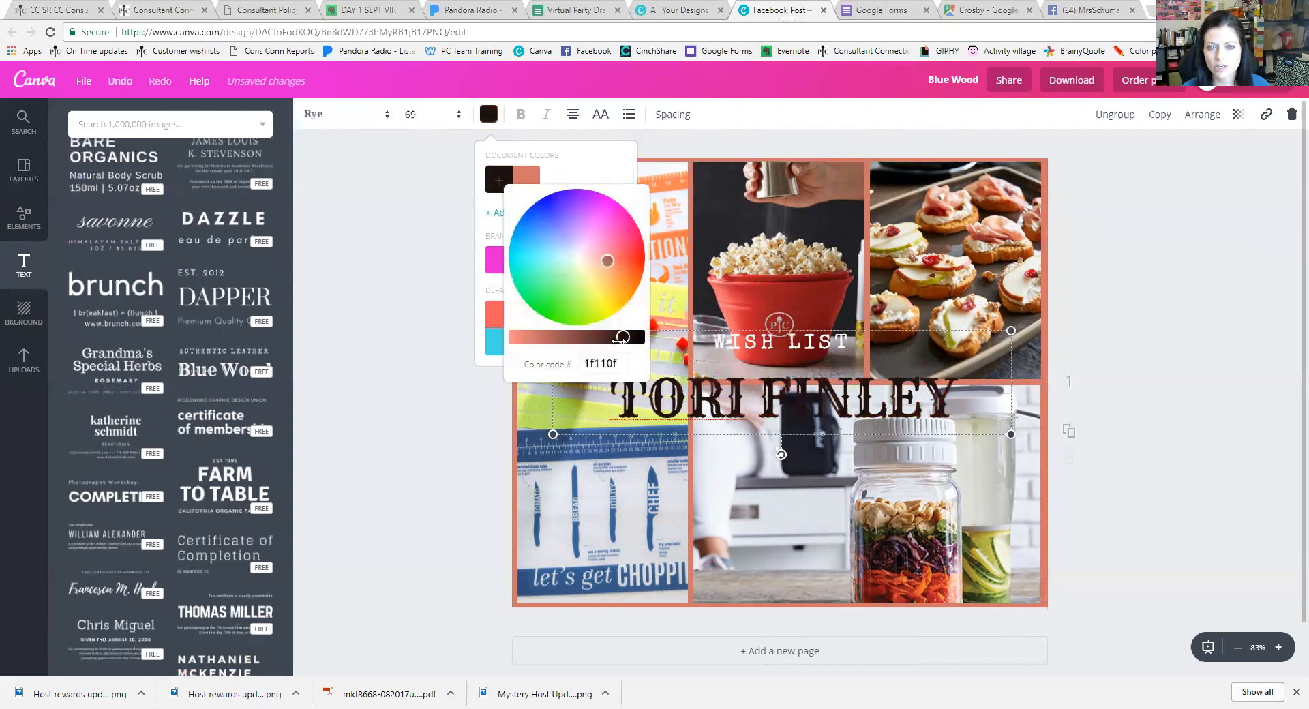
left_click(624, 259)
left_click_drag(626, 258, 608, 228)
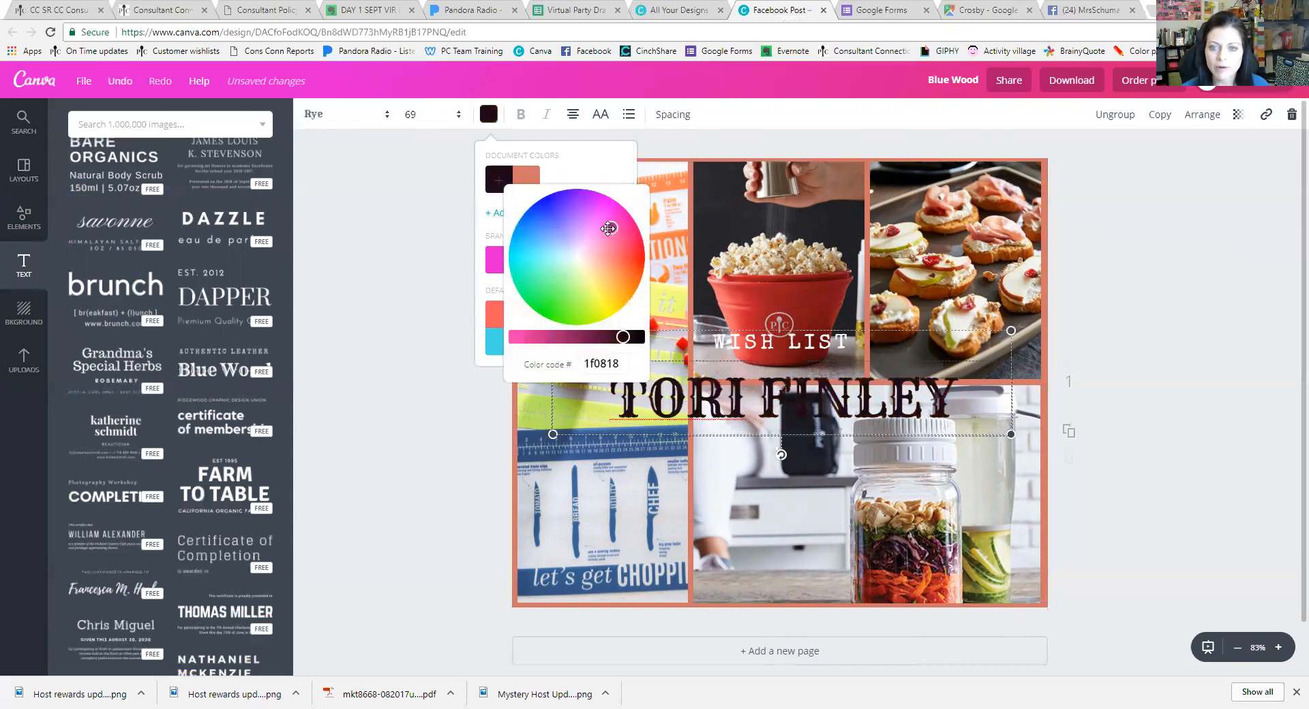
left_click_drag(552, 337, 572, 338)
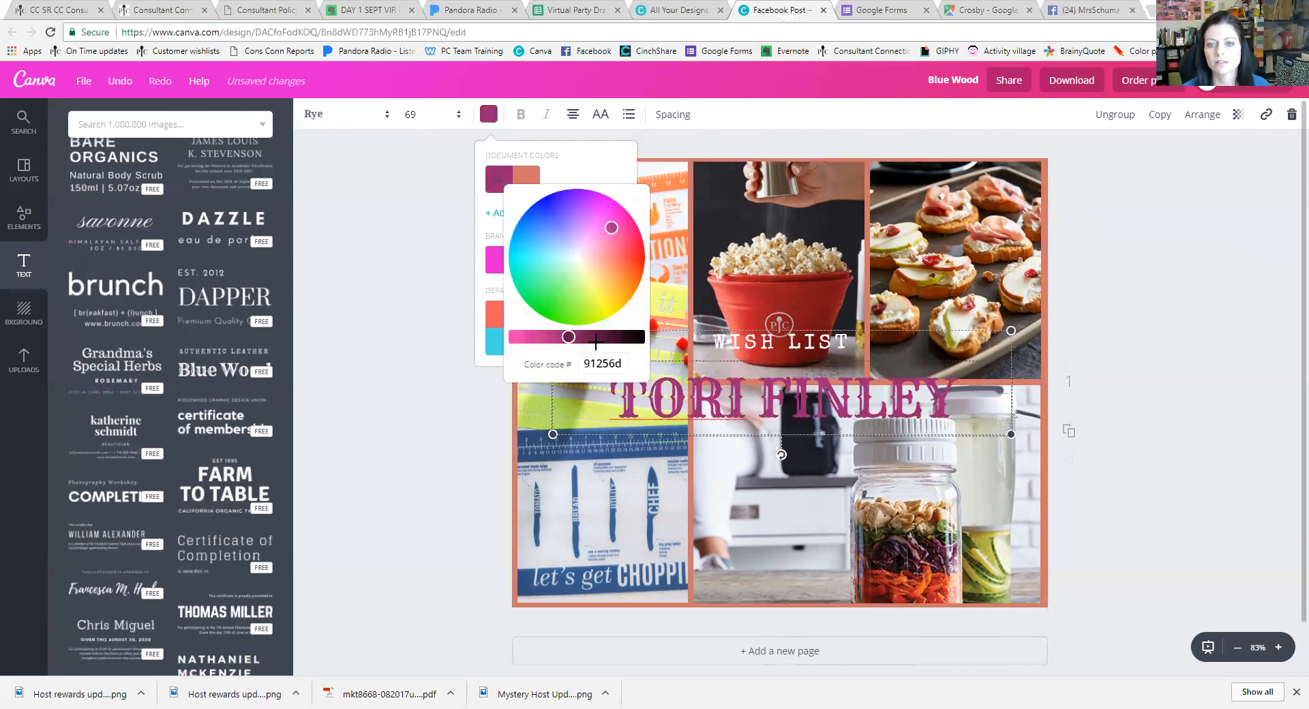
left_click(596, 339)
Move the WISH LIST text group over the centre of the collage
left_click(770, 401)
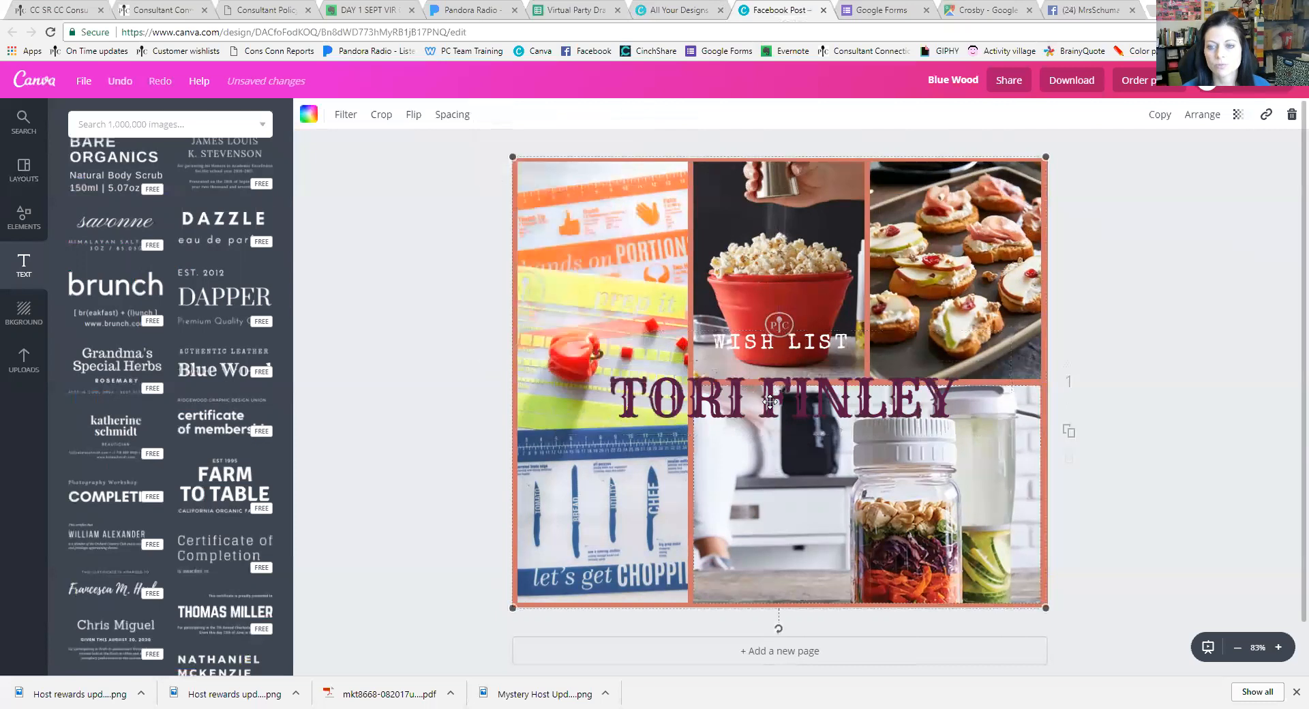
left_click(770, 401)
mouse_move(773, 363)
left_mouse_down()
mouse_move(772, 375)
mouse_move(772, 323)
mouse_move(780, 355)
left_mouse_up()
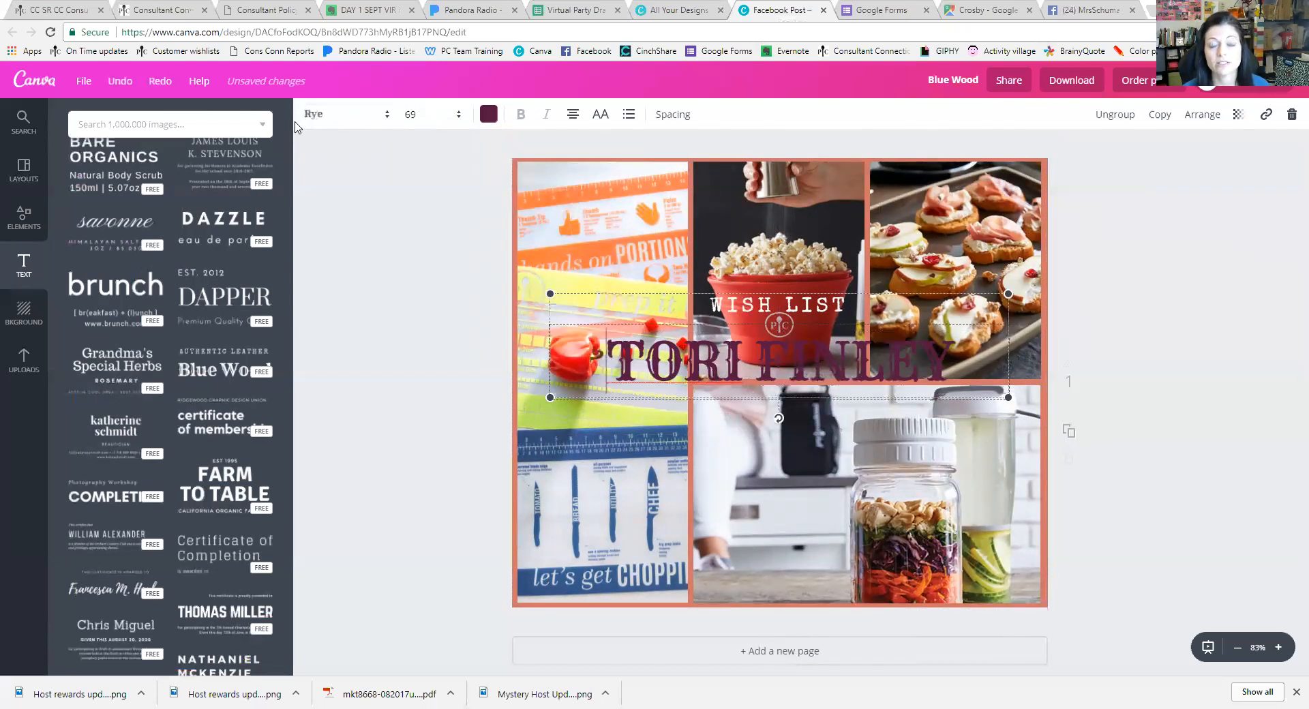
Try Emilys Candy and Alfa Slab One, then set the name to Alegreya Small Caps and drag the text group onto the jar photo
left_click(326, 121)
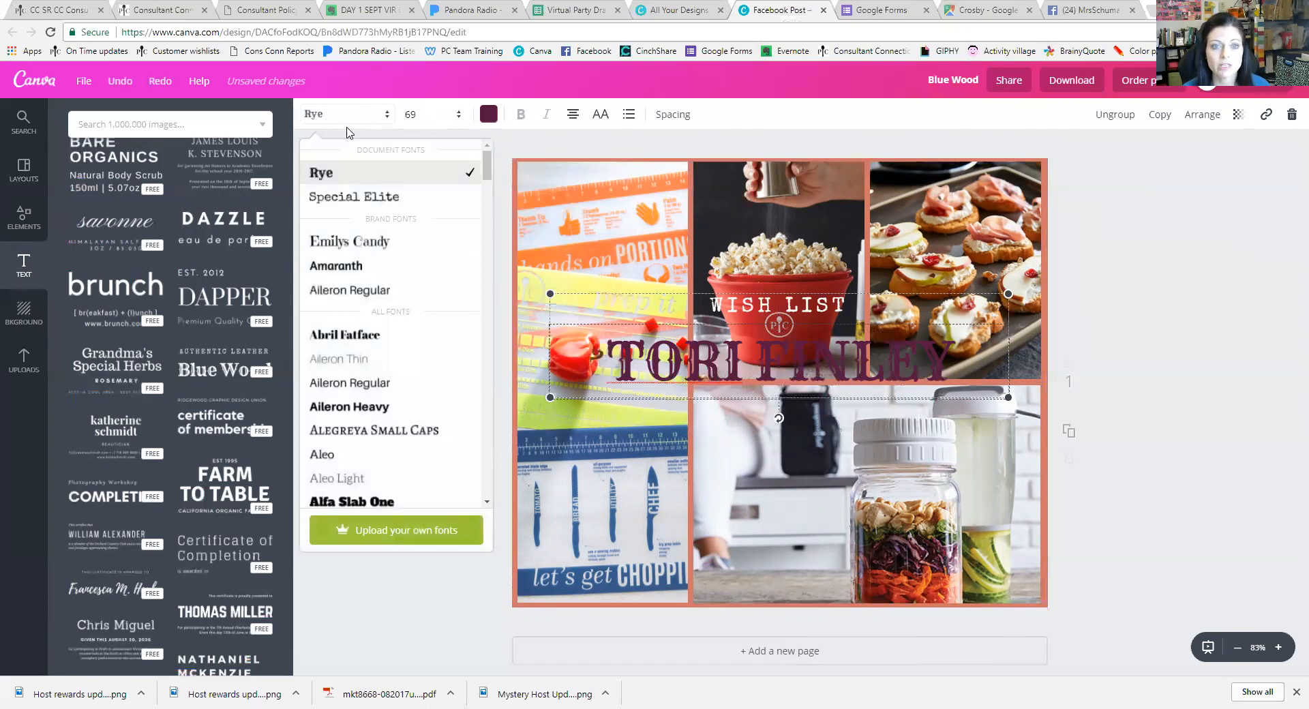
left_click(364, 240)
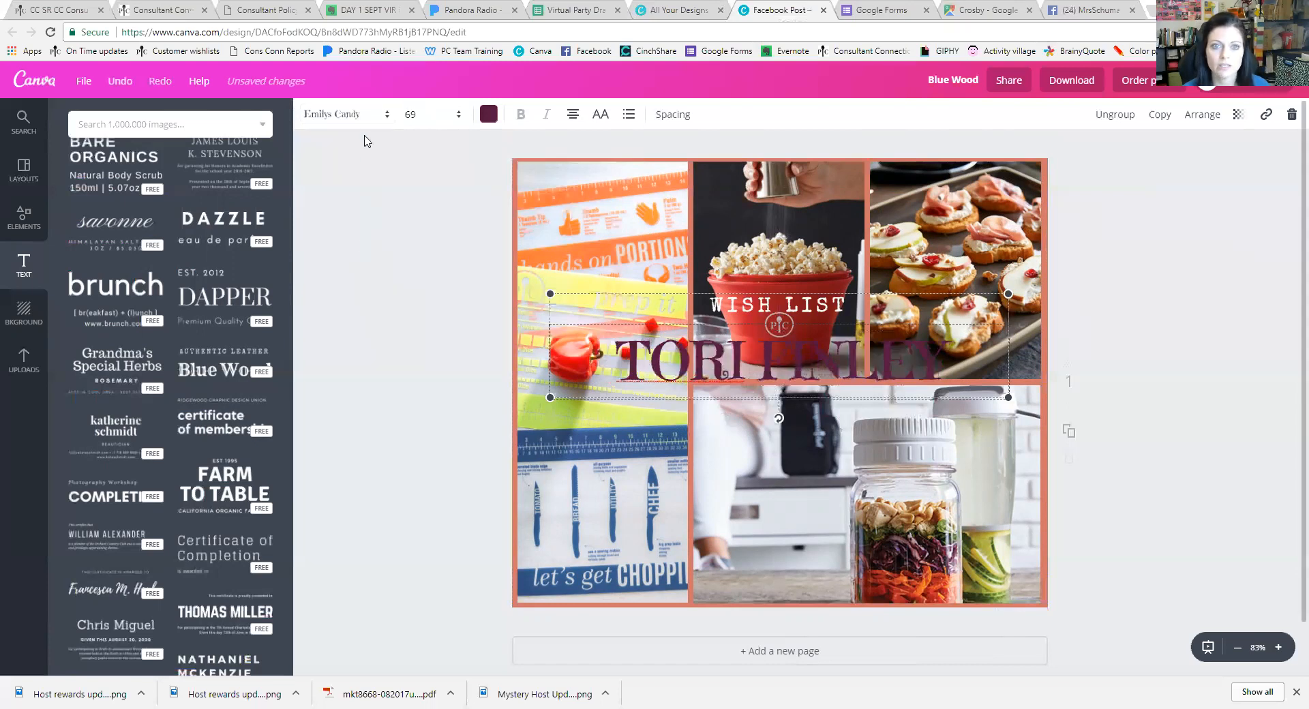
left_click(354, 118)
scroll(380, 380, "down", 1)
left_click(377, 434)
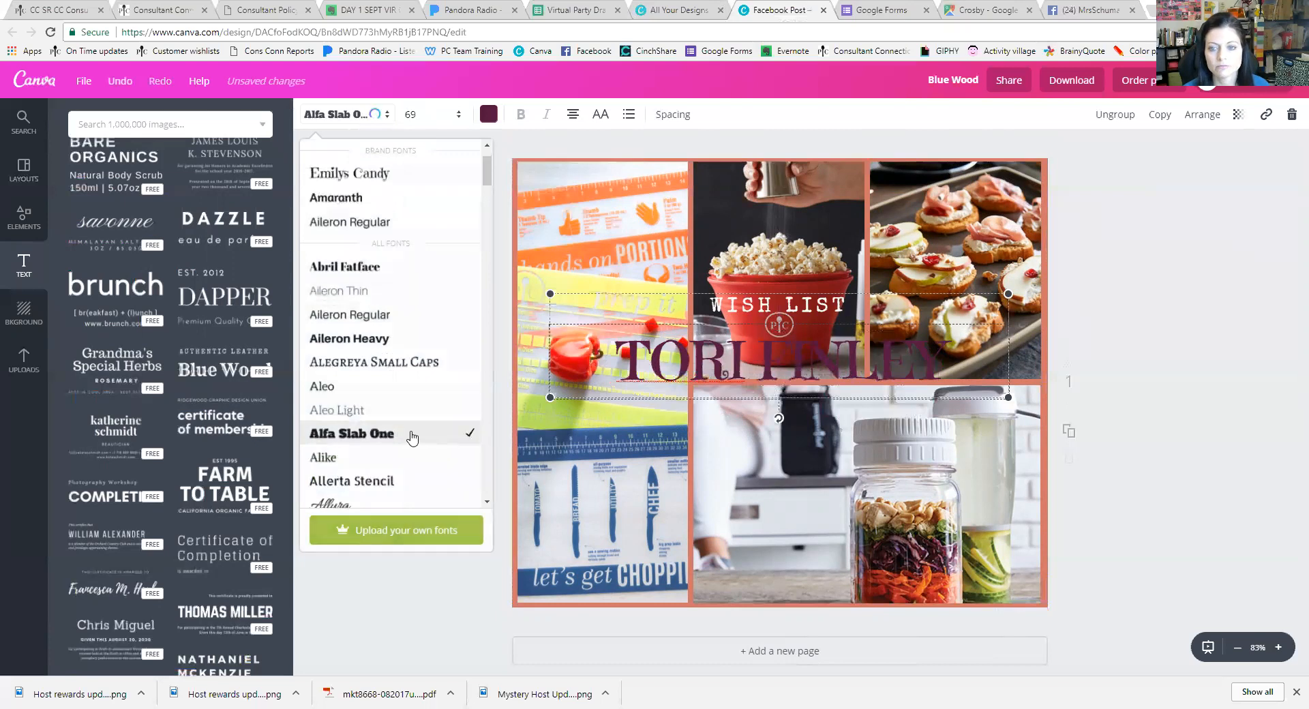
left_click(355, 120)
left_click(358, 435)
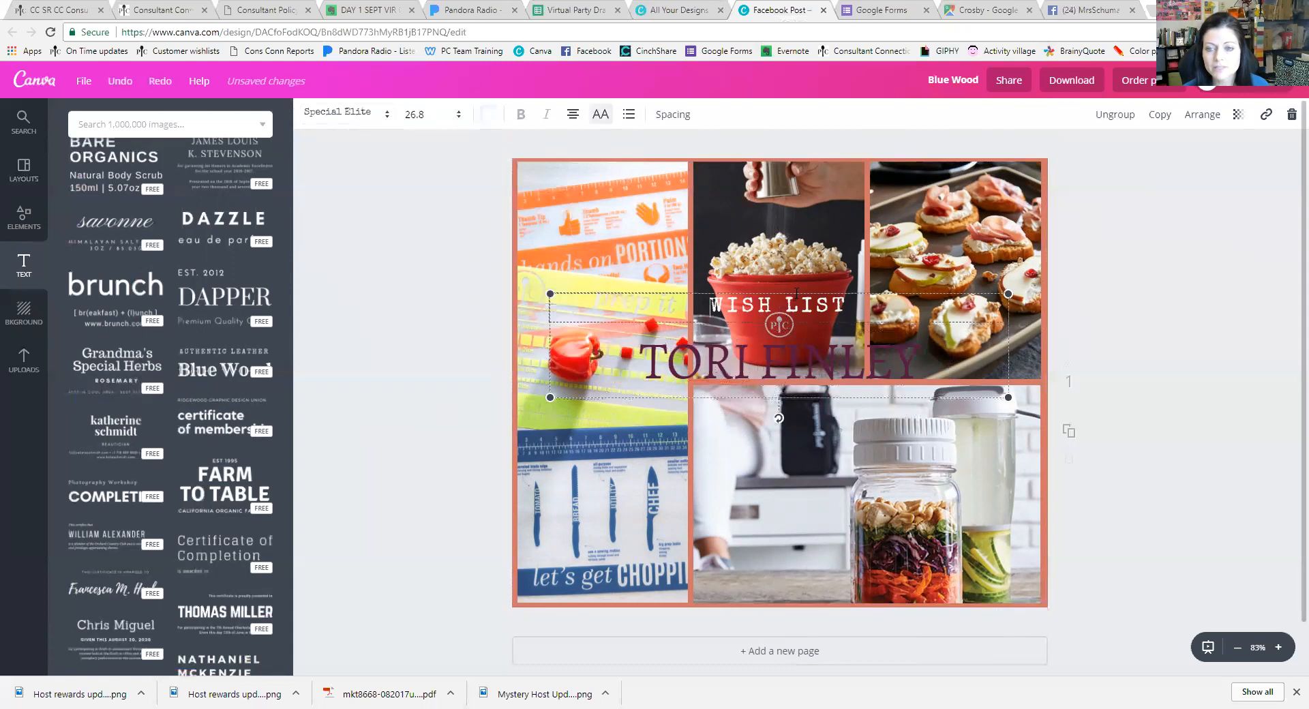
left_click_drag(796, 289, 796, 465)
left_click(803, 328)
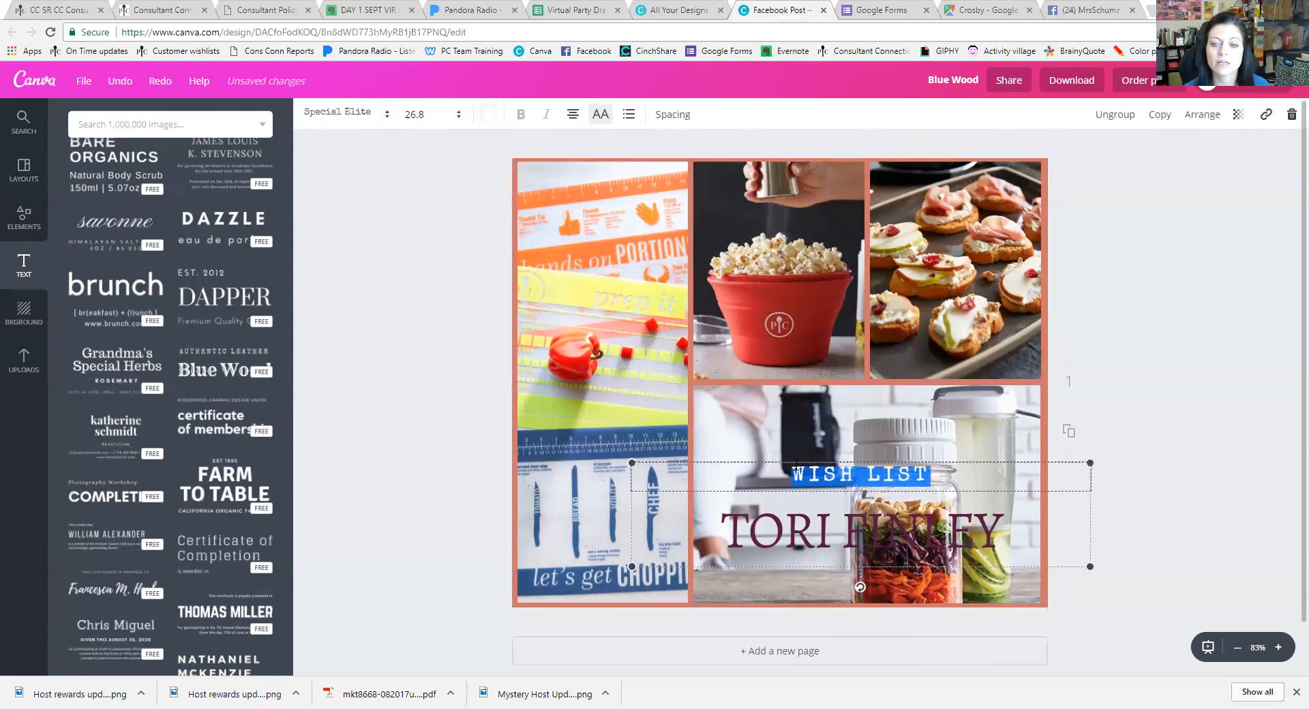
Try a purple colour on the WISH LIST words
left_click(488, 114)
left_click(553, 262)
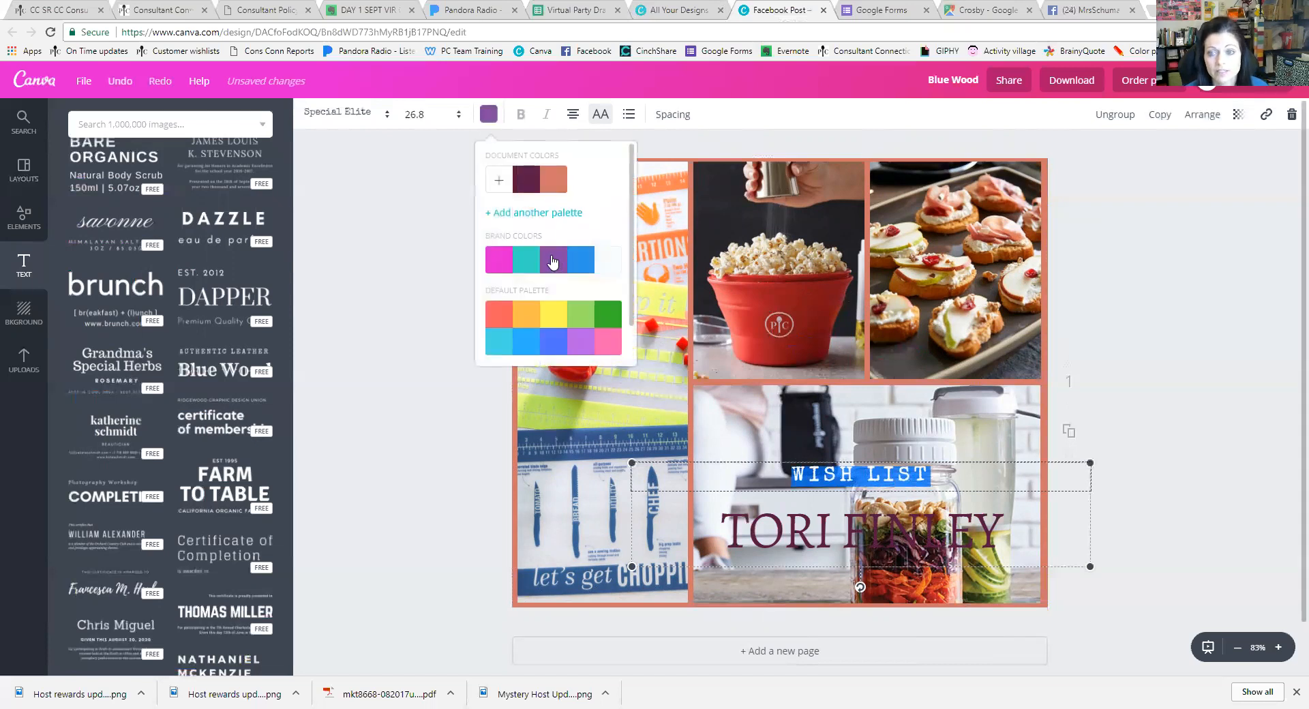
left_click(786, 526)
left_click(843, 477)
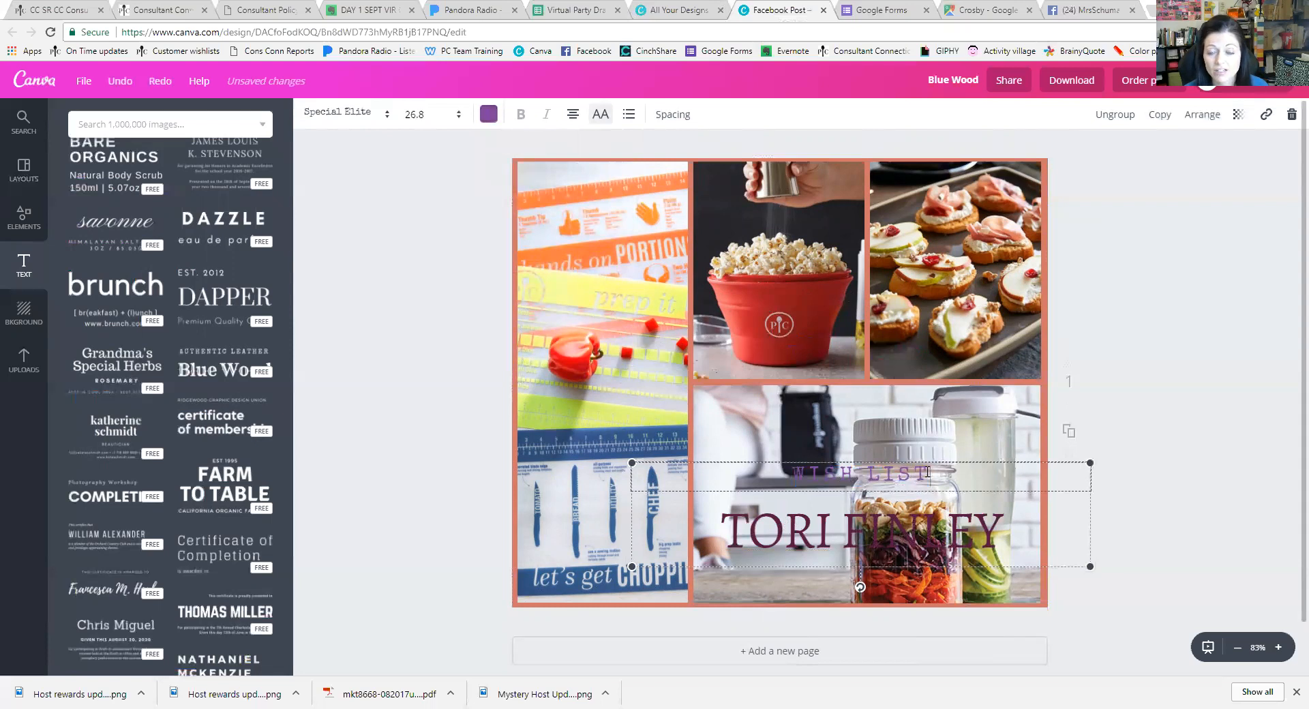
Recolour WISH LIST salmon to match the border and raise the text group slightly
left_click_drag(902, 472, 745, 432)
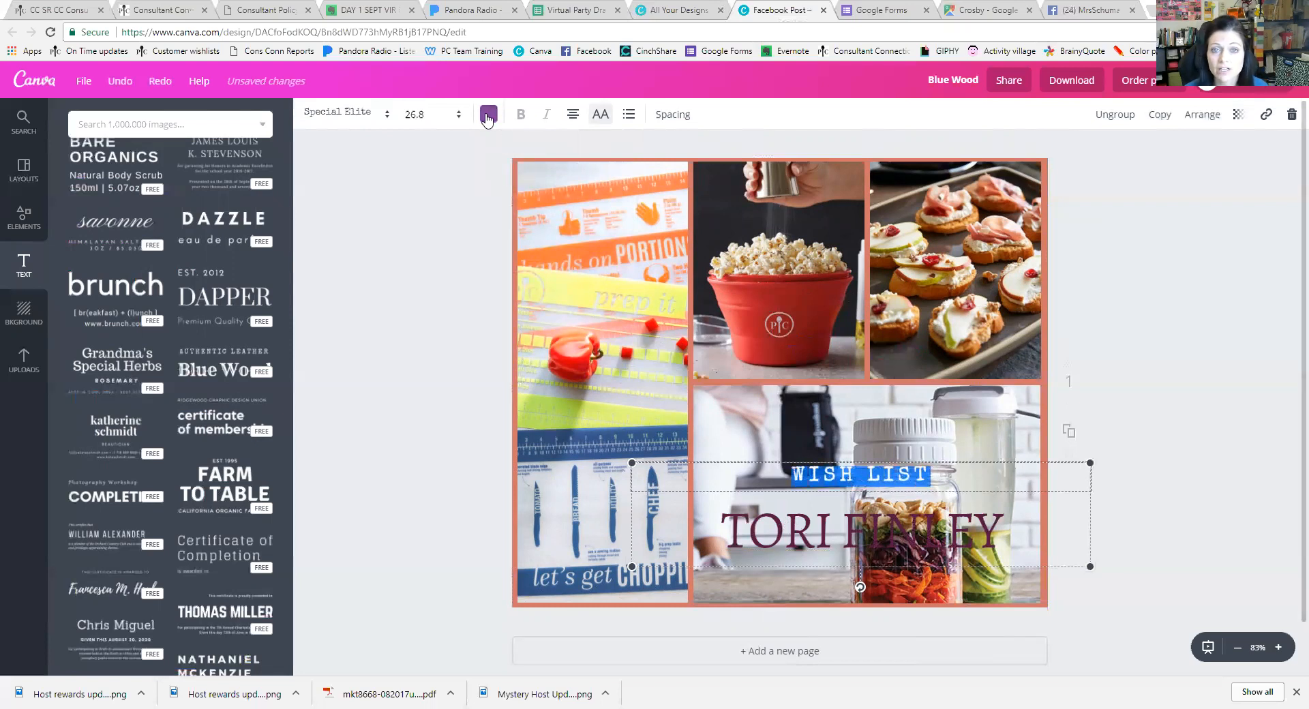
left_click(485, 114)
left_click(550, 183)
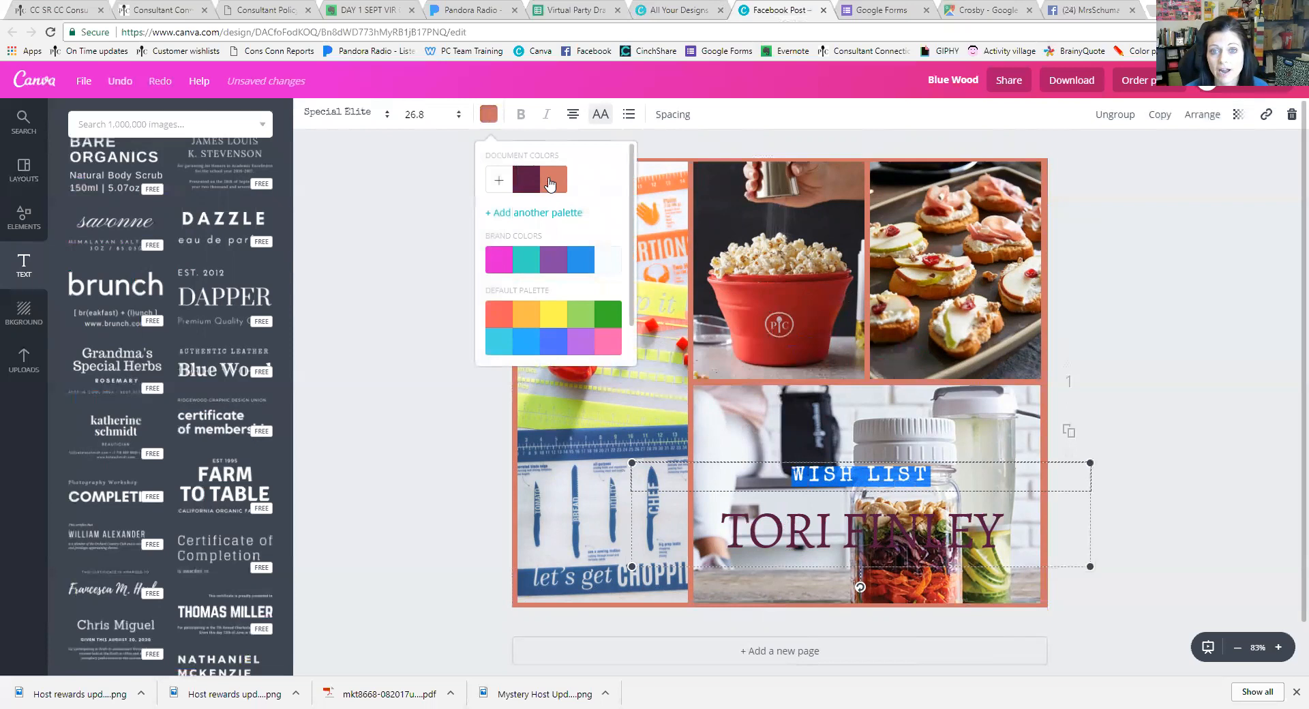
left_click(851, 426)
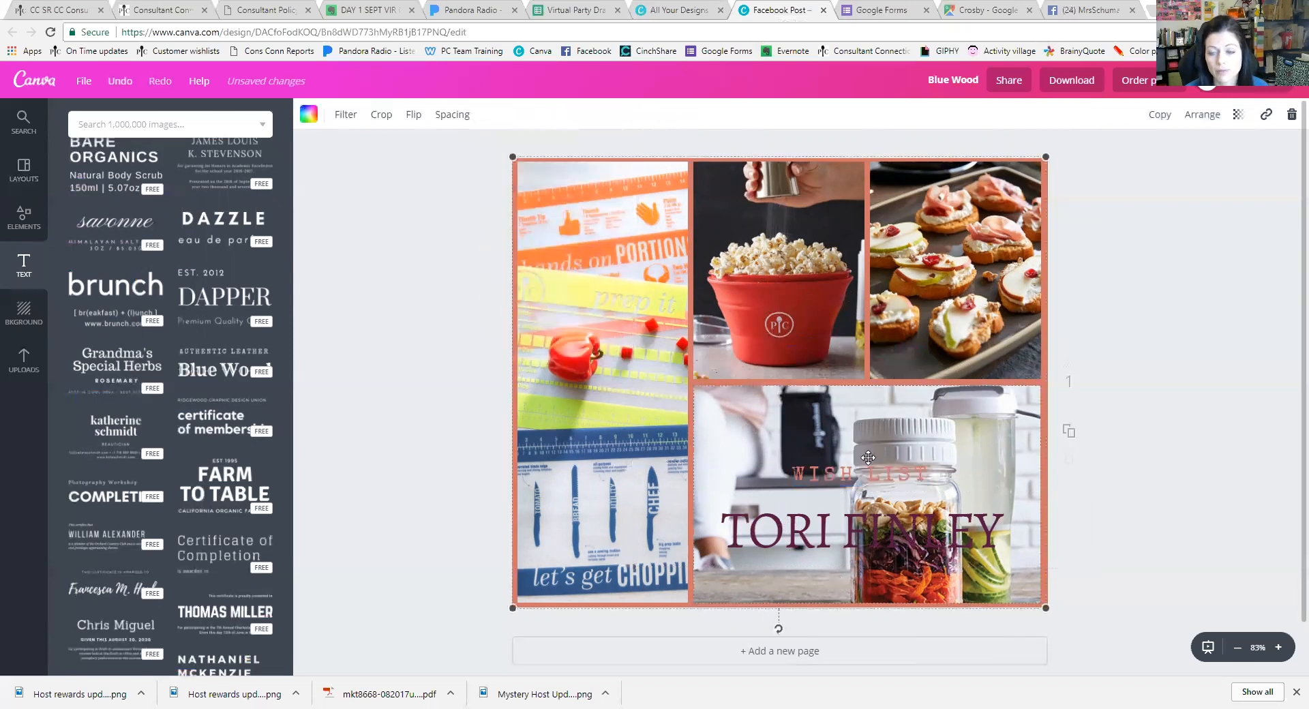
left_click_drag(874, 477, 873, 453)
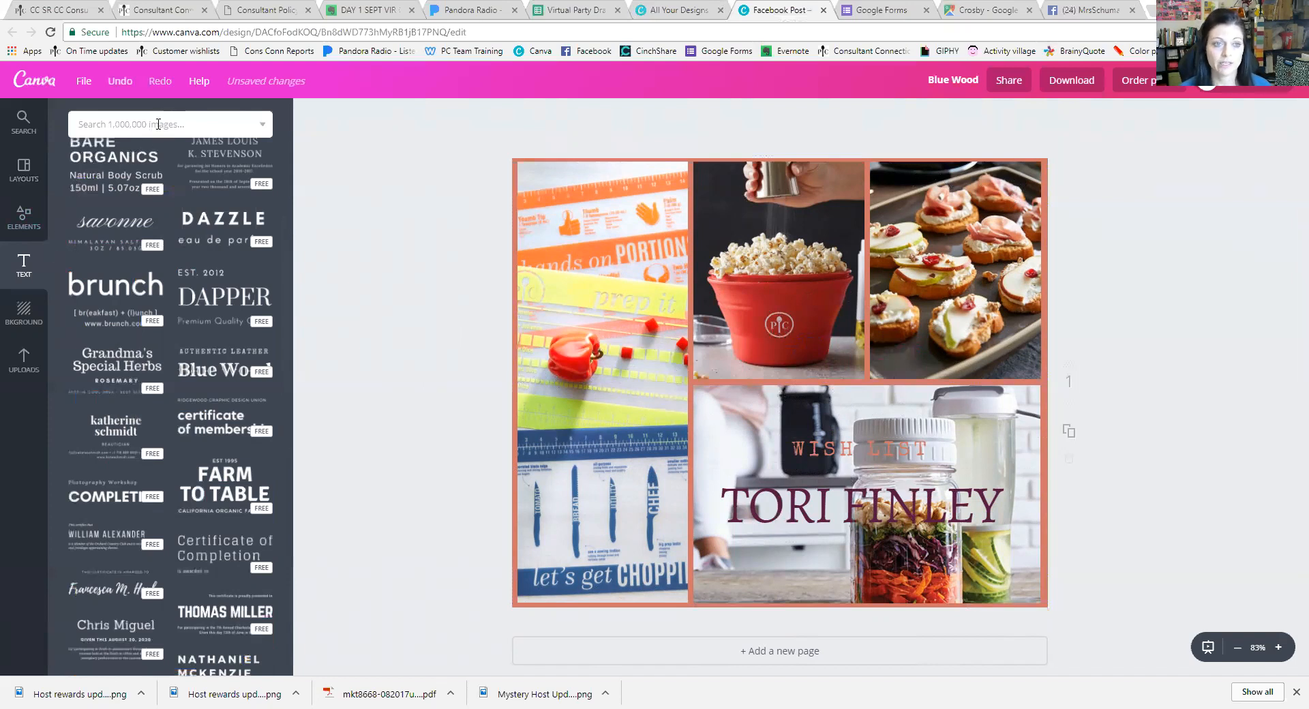
Browse the Elements categories and add a square from Shapes to the design
left_click(24, 218)
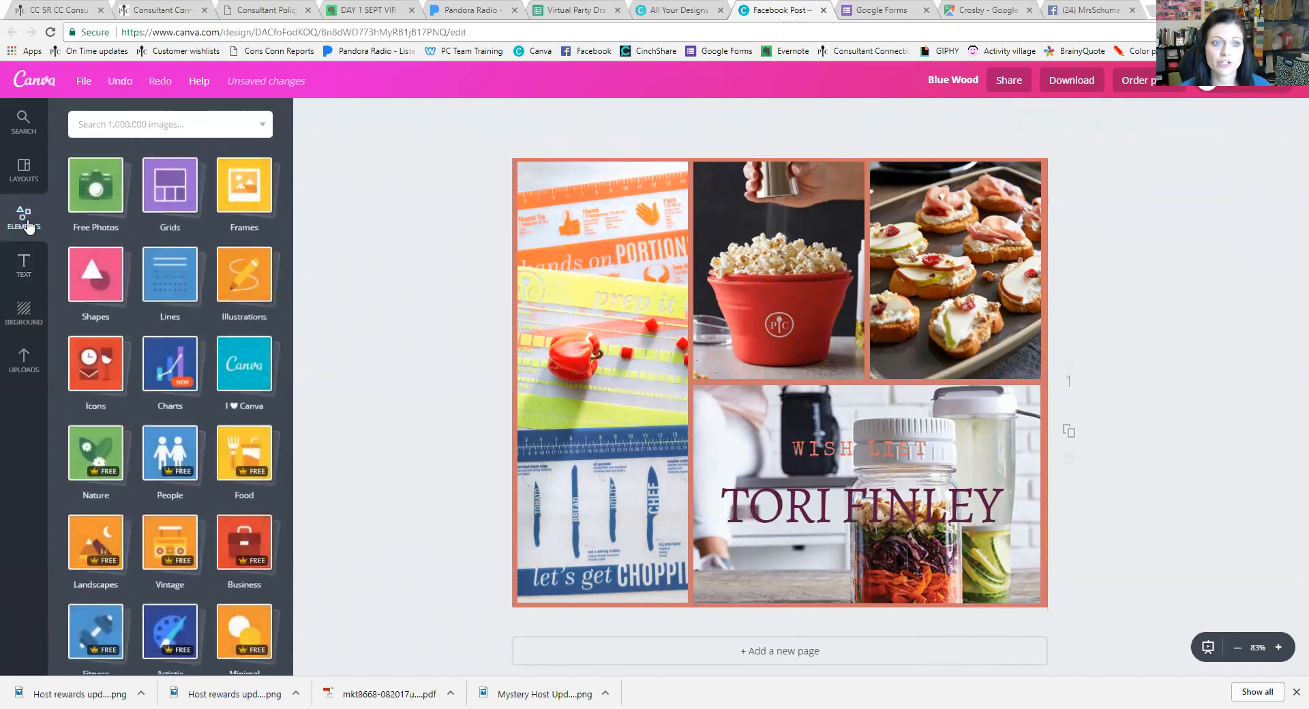
left_click(96, 187)
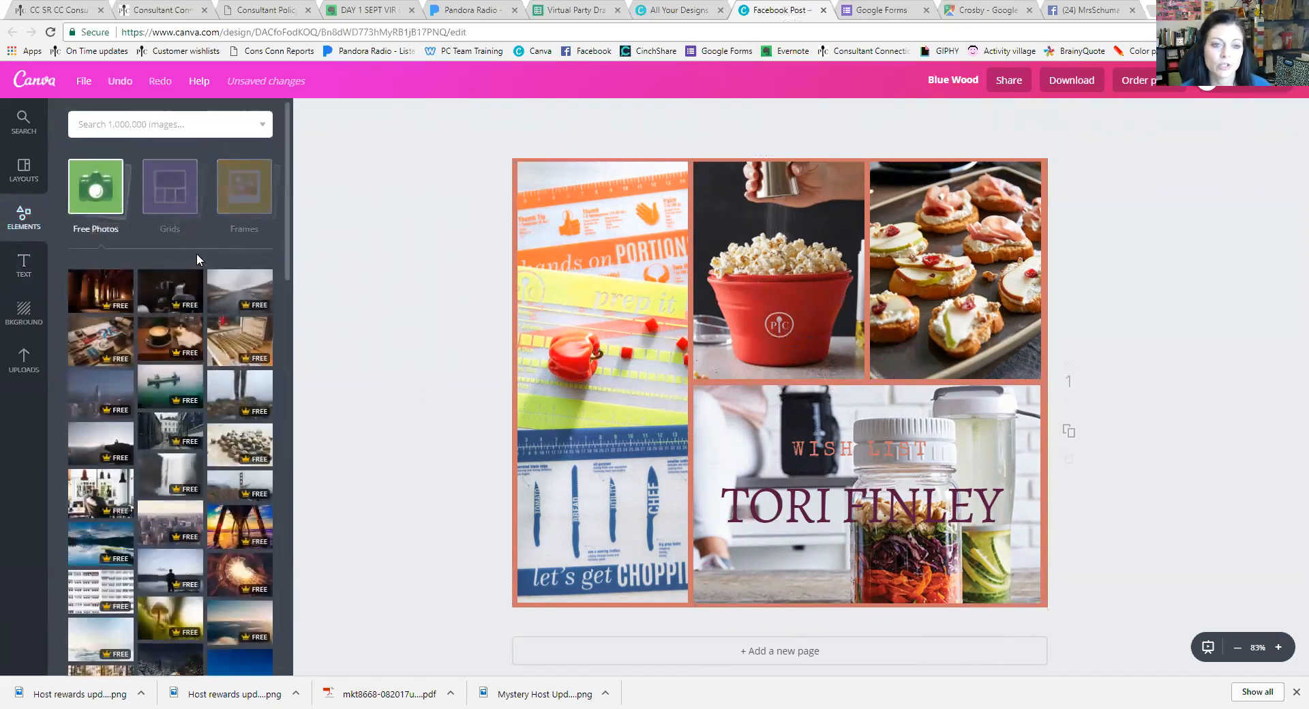
left_click(174, 208)
left_click(173, 210)
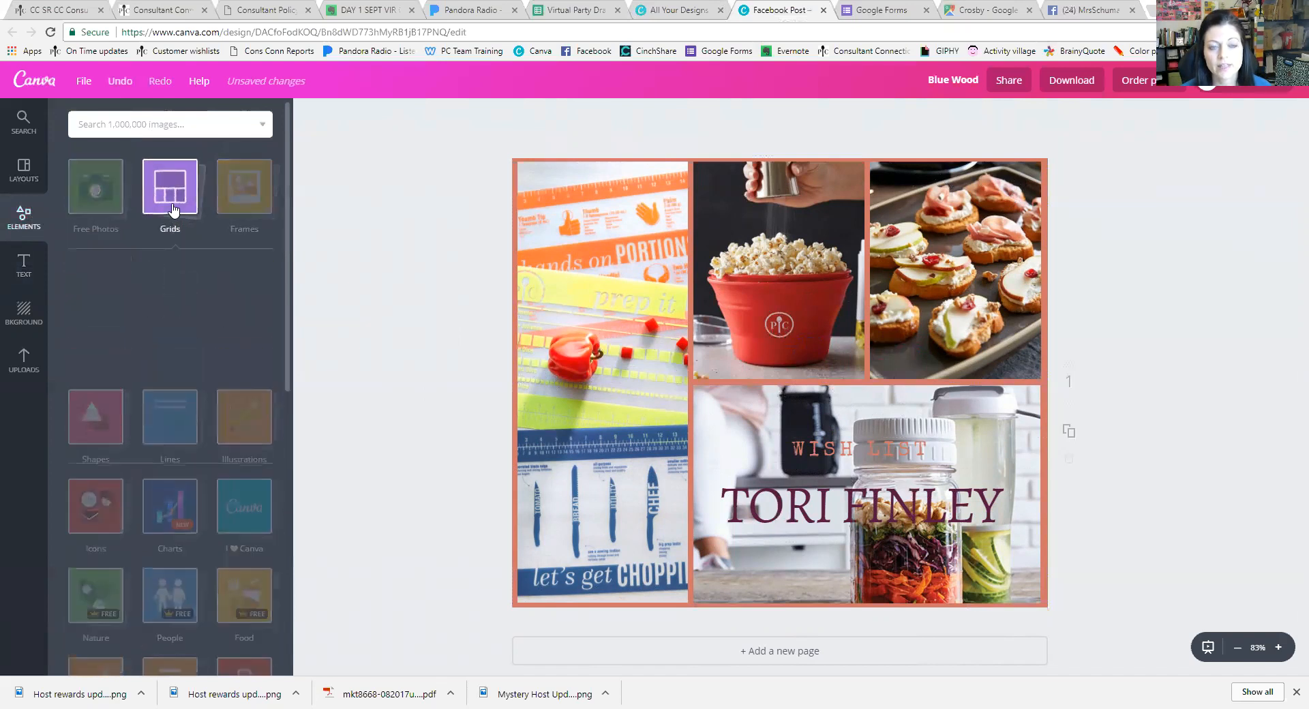
left_click(174, 209)
left_click(244, 186)
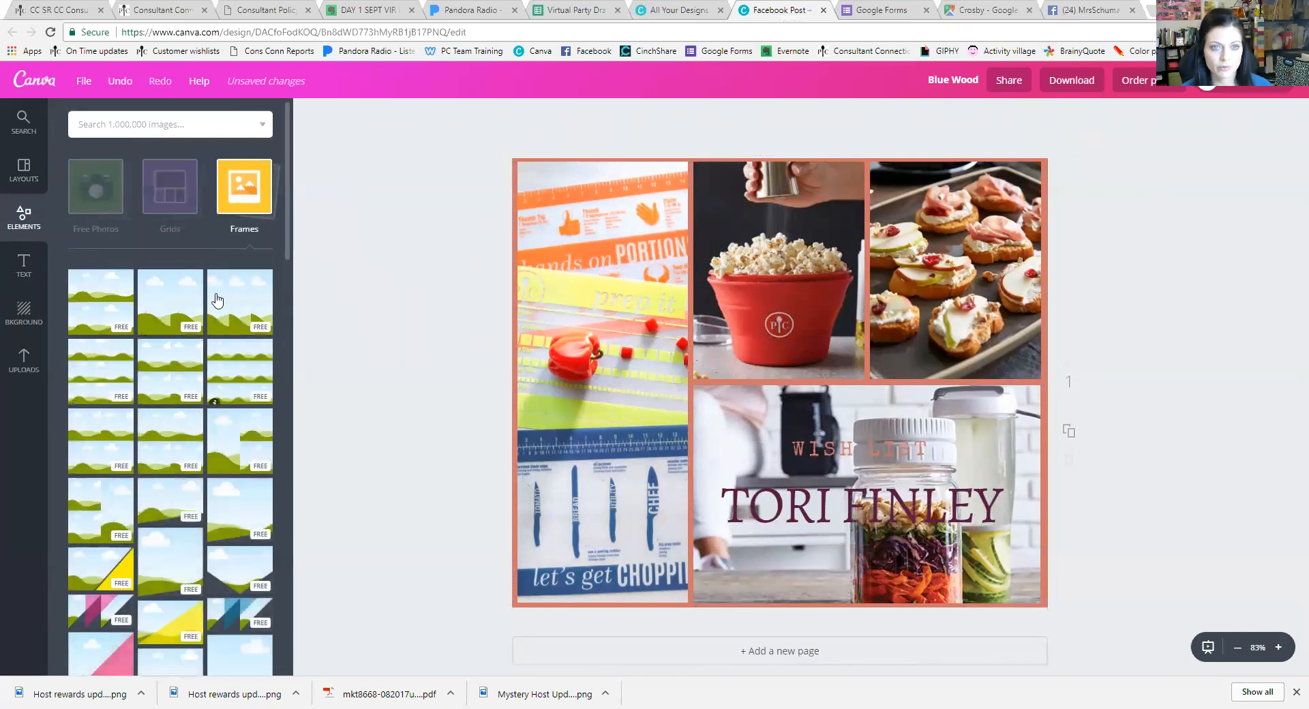
left_click(252, 172)
left_click(109, 283)
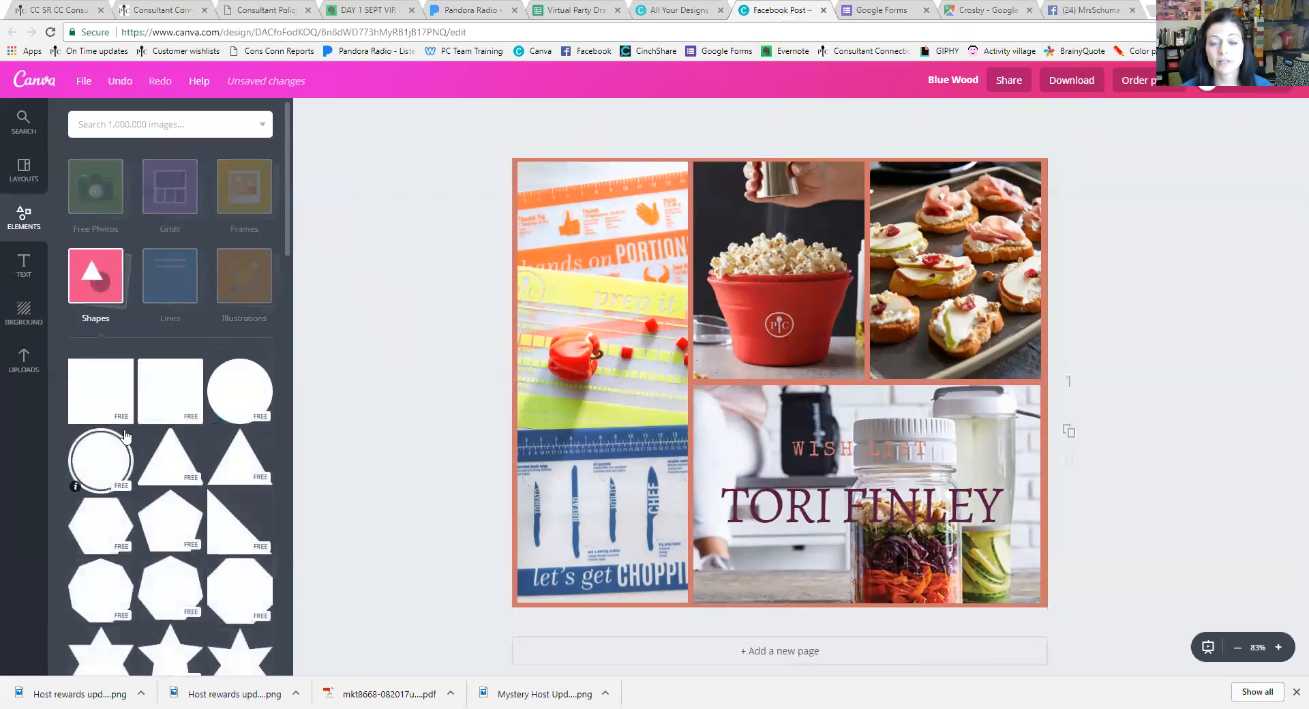
left_click(133, 389)
Resize the square into a thin bar and position it just under the name
left_click_drag(778, 206, 848, 536)
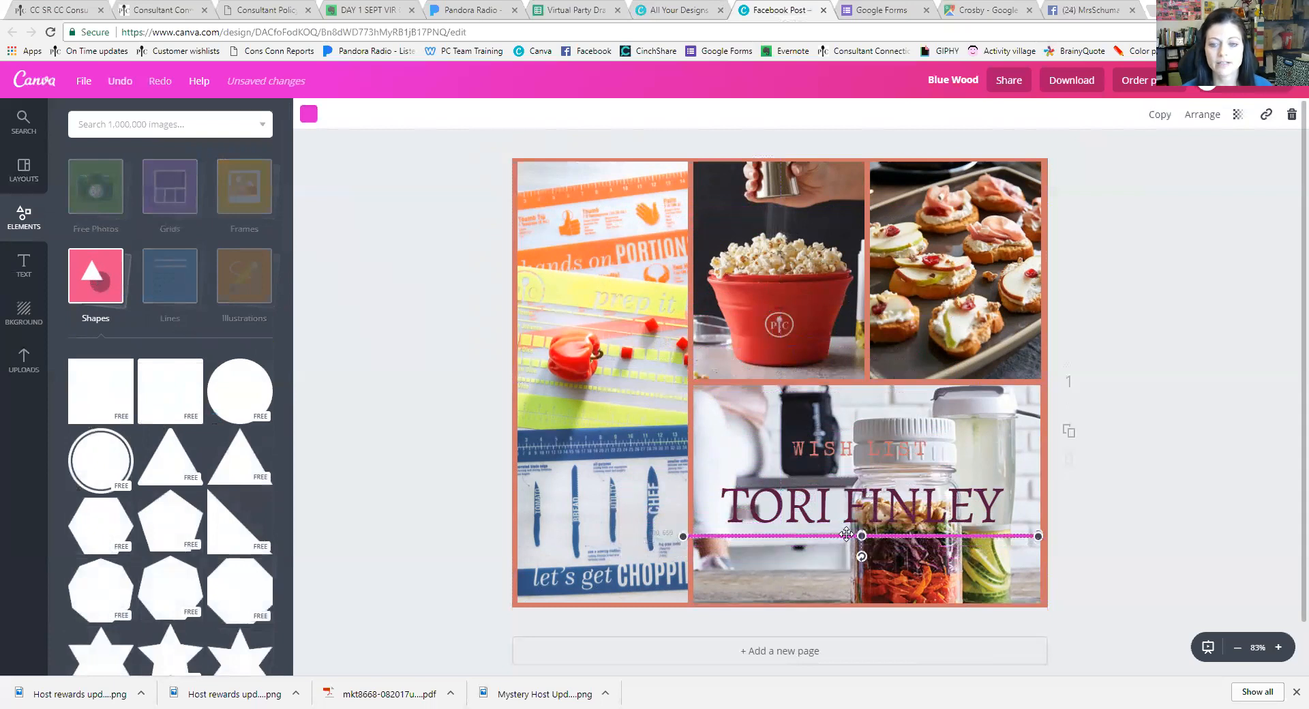
left_click_drag(684, 537, 723, 536)
left_click_drag(1039, 536, 1002, 536)
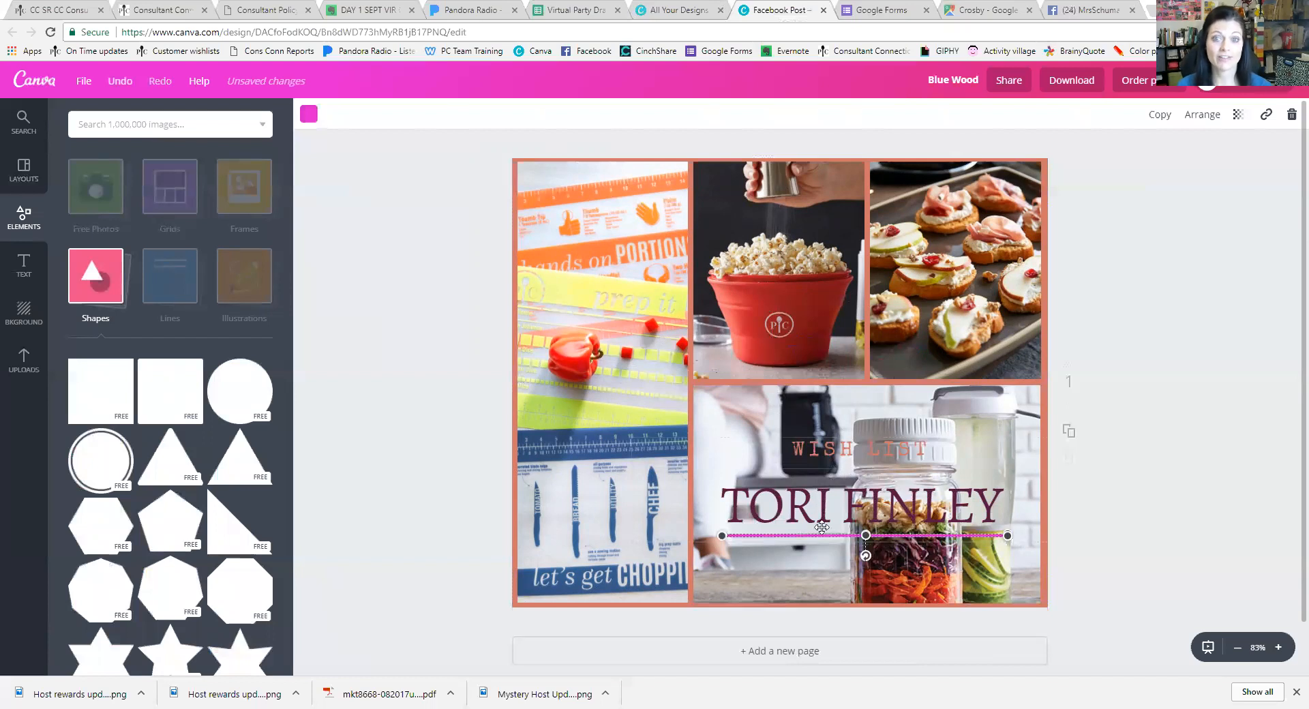
left_click_drag(861, 540, 858, 539)
key("Right")
key("Right")
key("Right")
key("Right")
key("Right")
key("Right")
key("Right")
key("Right")
key("Right")
key("Right")
key("Right")
key("Right")
key("Right")
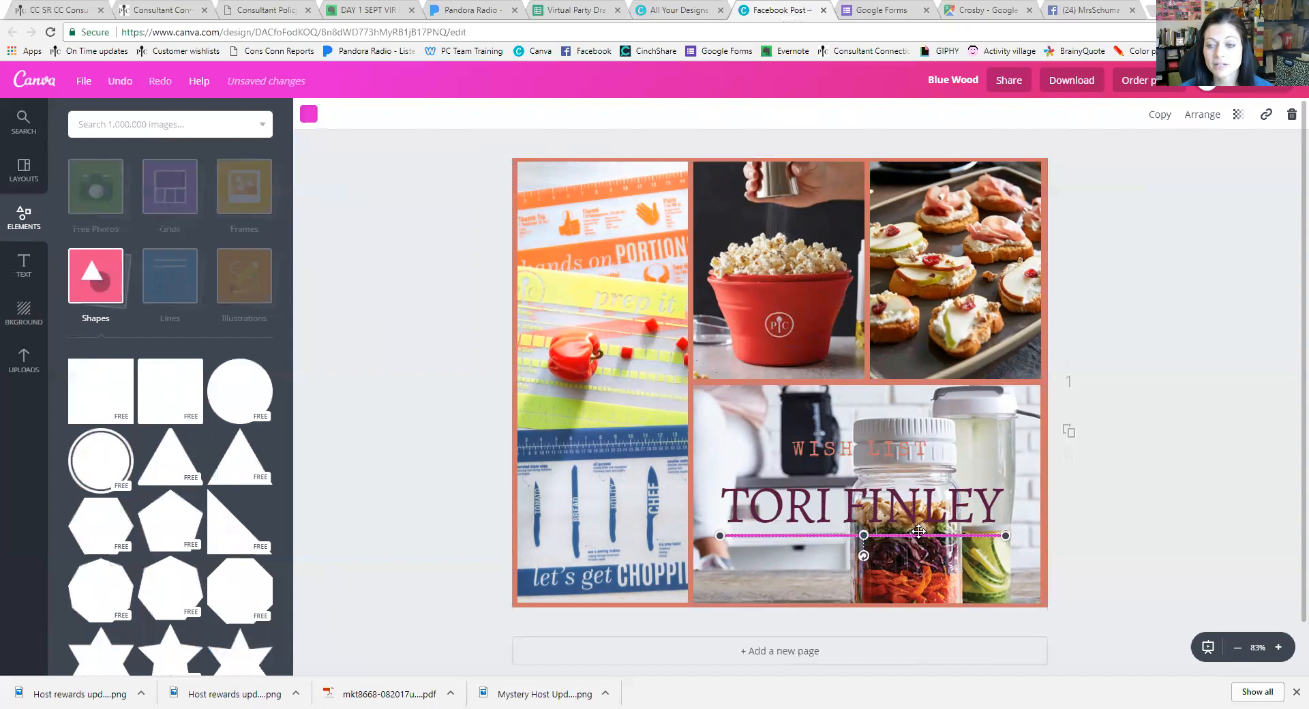
key("Left")
key("Left")
key("Left")
key("Left")
key("Left")
key("Left")
key("Left")
key("Left")
key("Left")
key("Left")
key("Left")
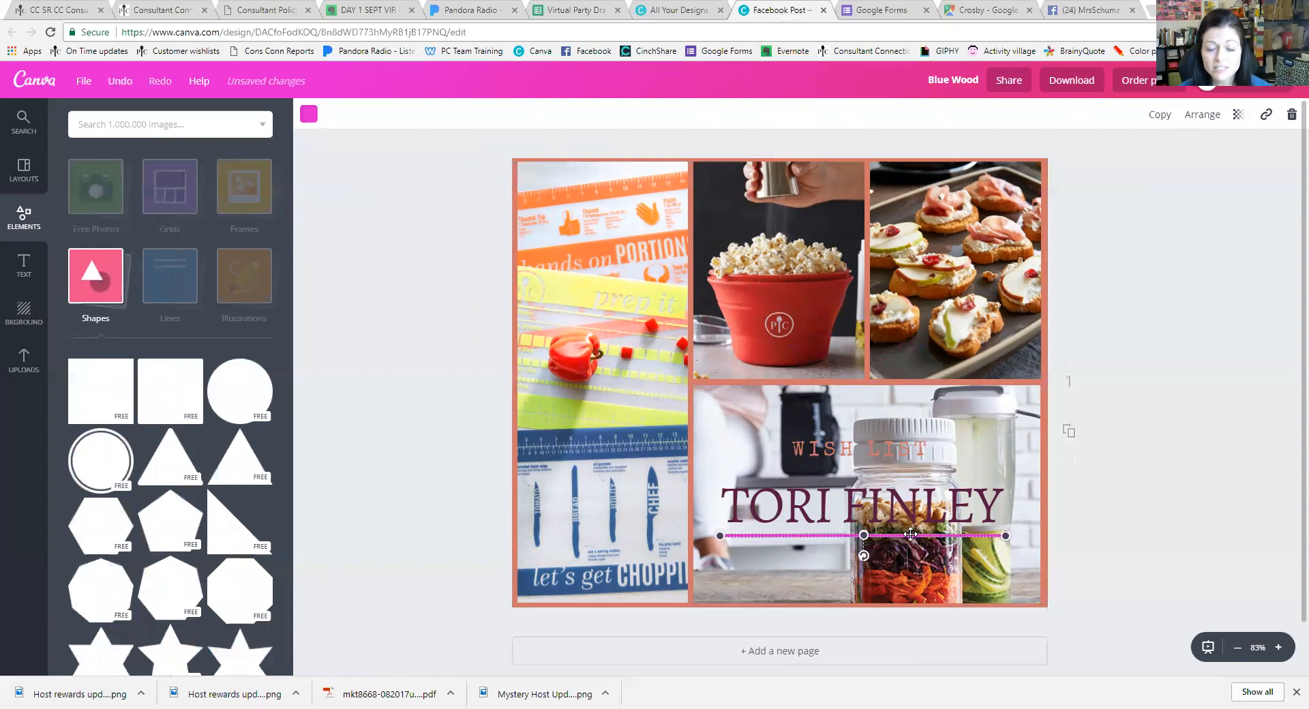
key("Up")
key("Up")
key("Up")
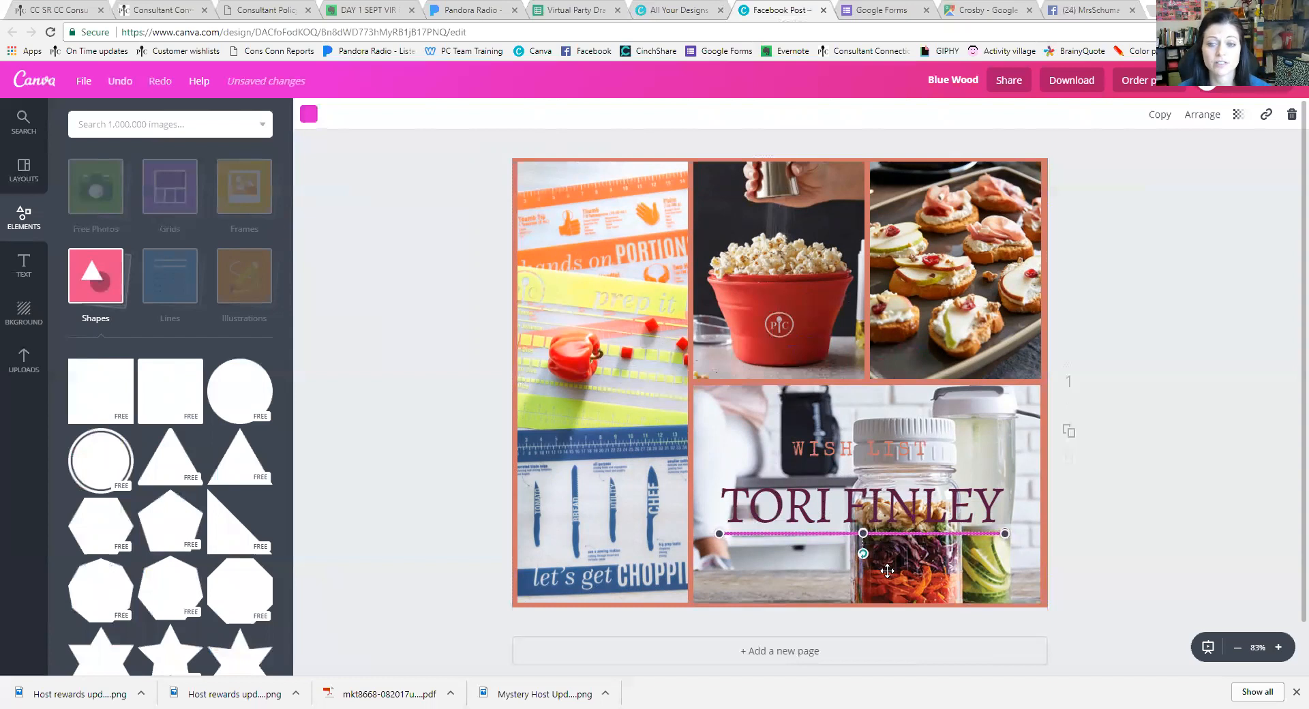
Colour the line salmon to match the collage border
left_click(305, 120)
left_click(376, 181)
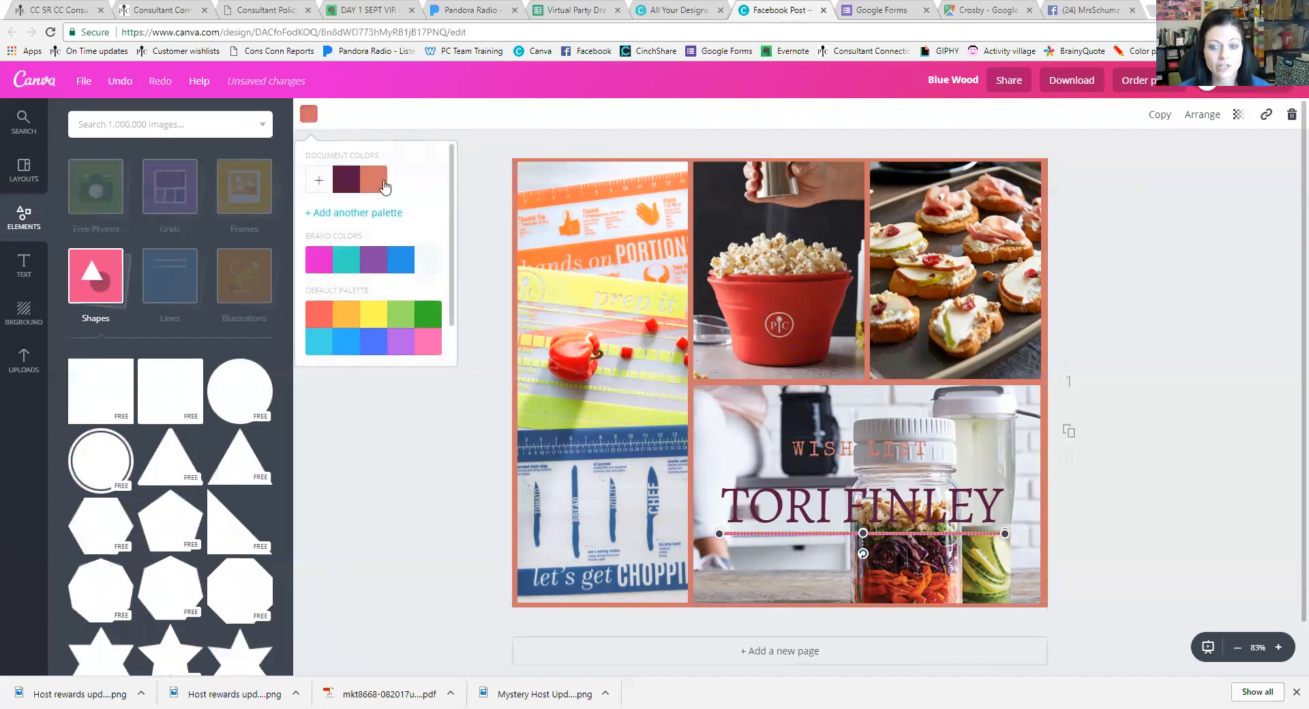
left_click(475, 511)
left_click(1220, 571)
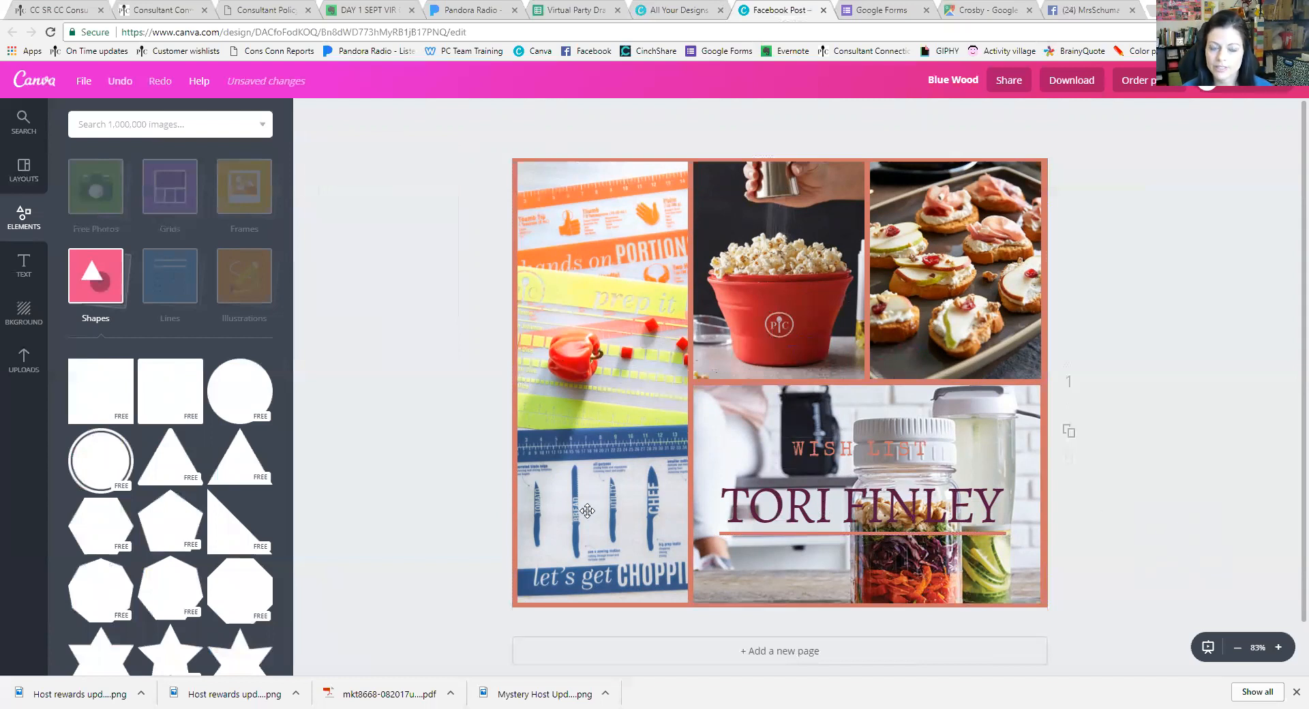
Collapse Shapes and scroll through the Lines elements
left_click(107, 271)
left_click(170, 276)
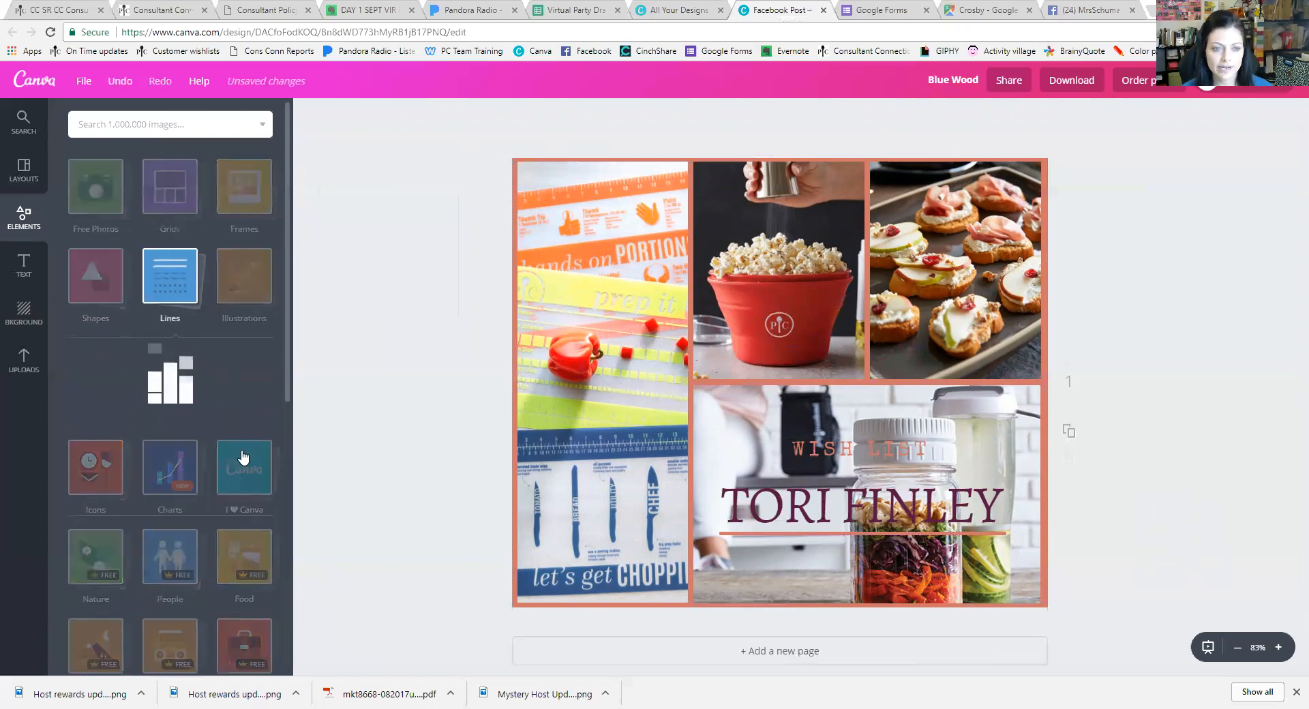
scroll(210, 346, "down", 2)
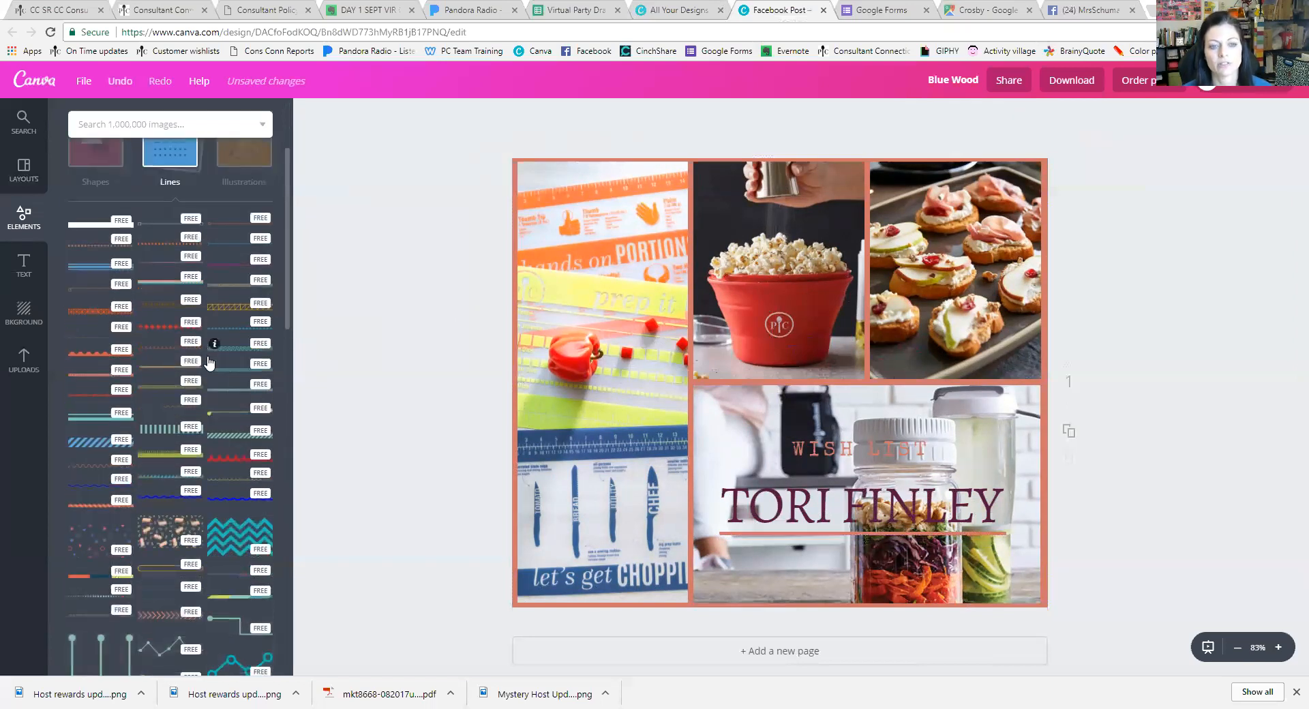
scroll(183, 514, "down", 5)
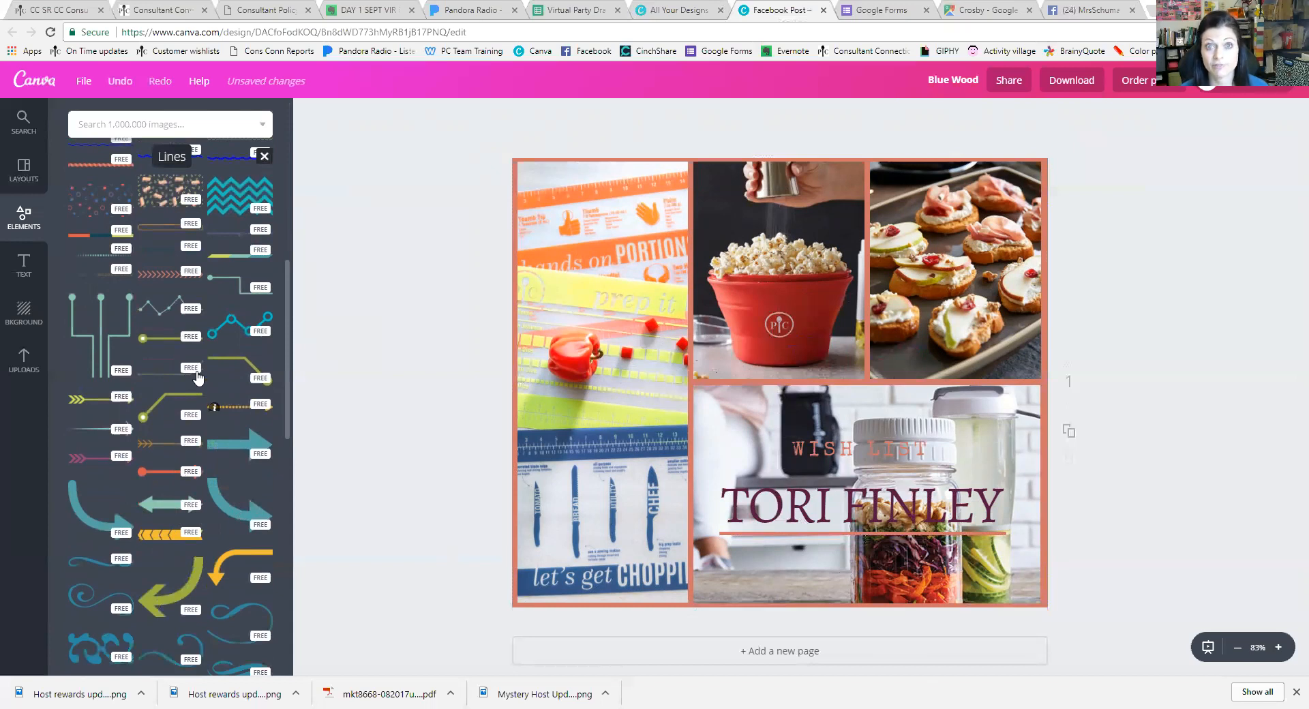
scroll(198, 378, "down", 4)
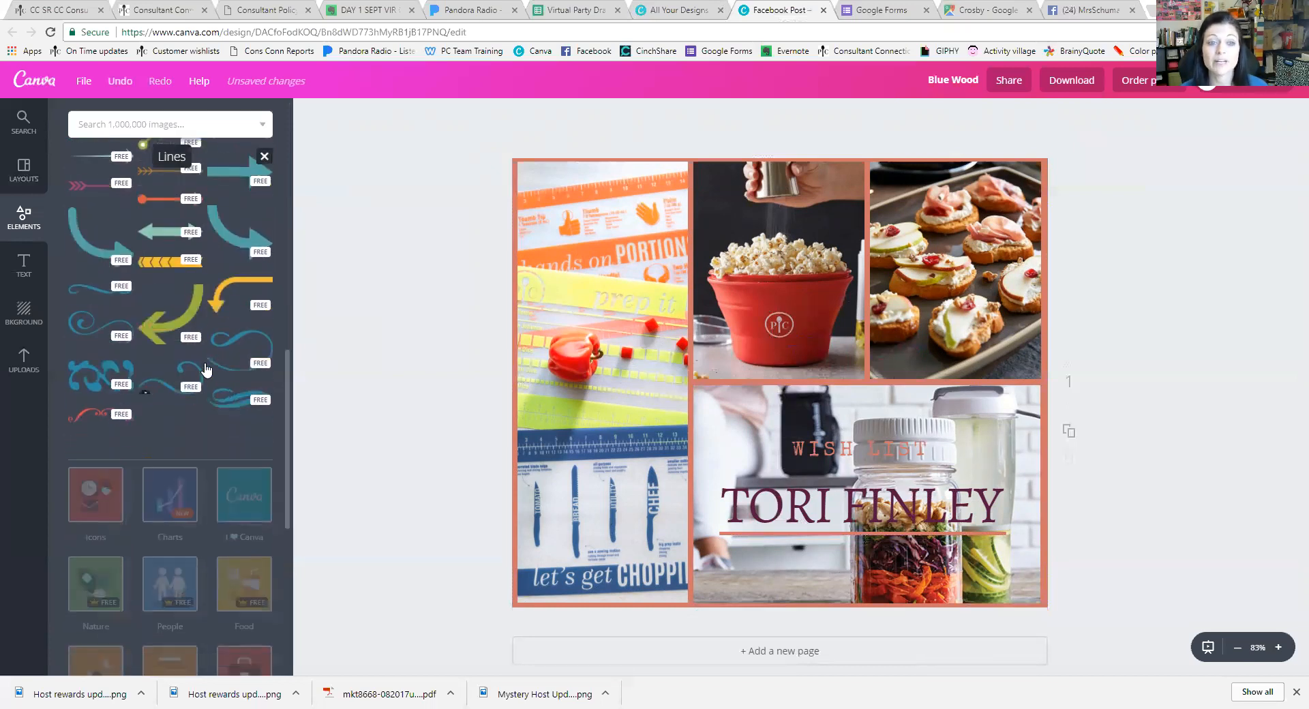
scroll(214, 361, "up", 10)
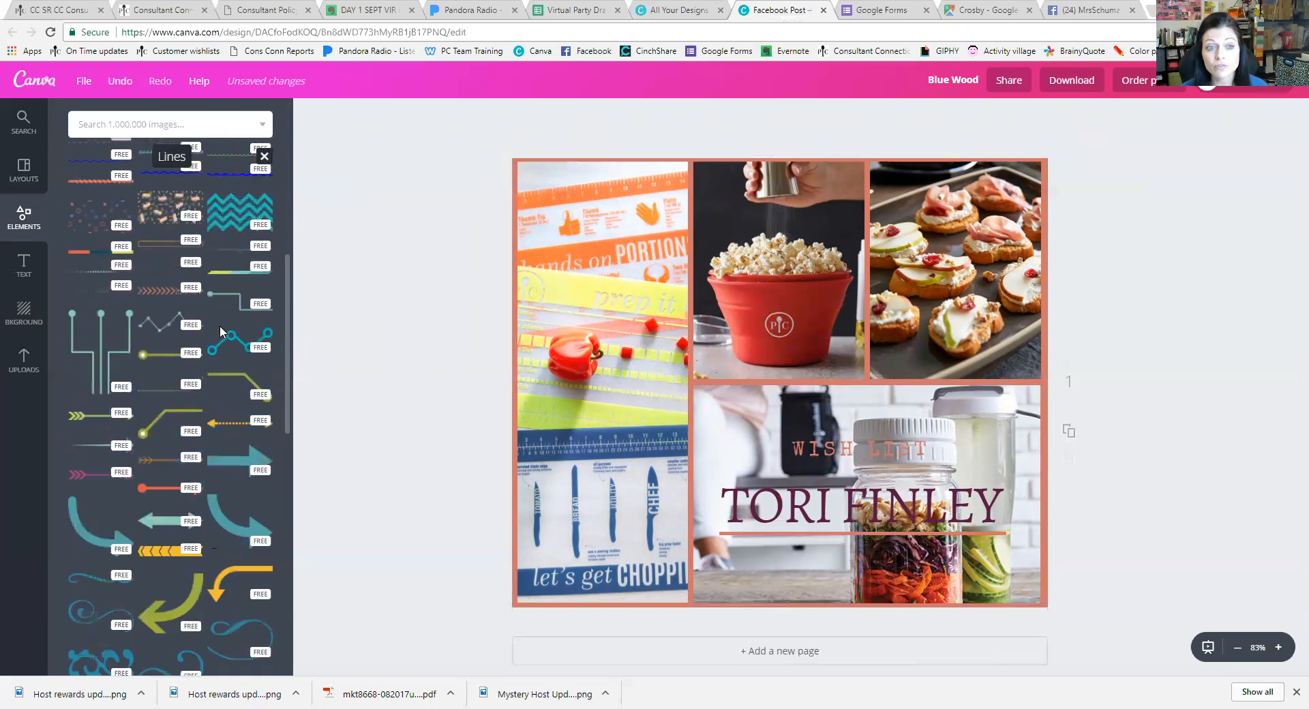
left_click(176, 278)
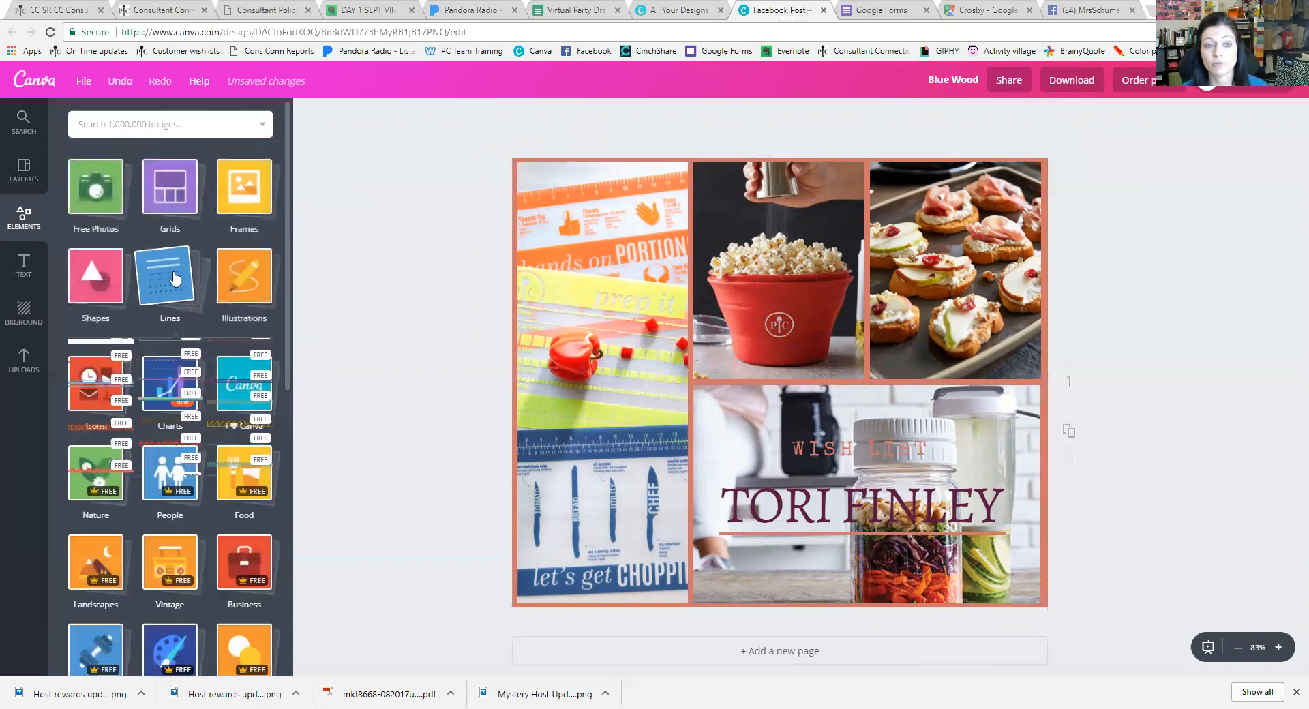
Look through the Icons elements, then switch to the image library search
left_click(106, 357)
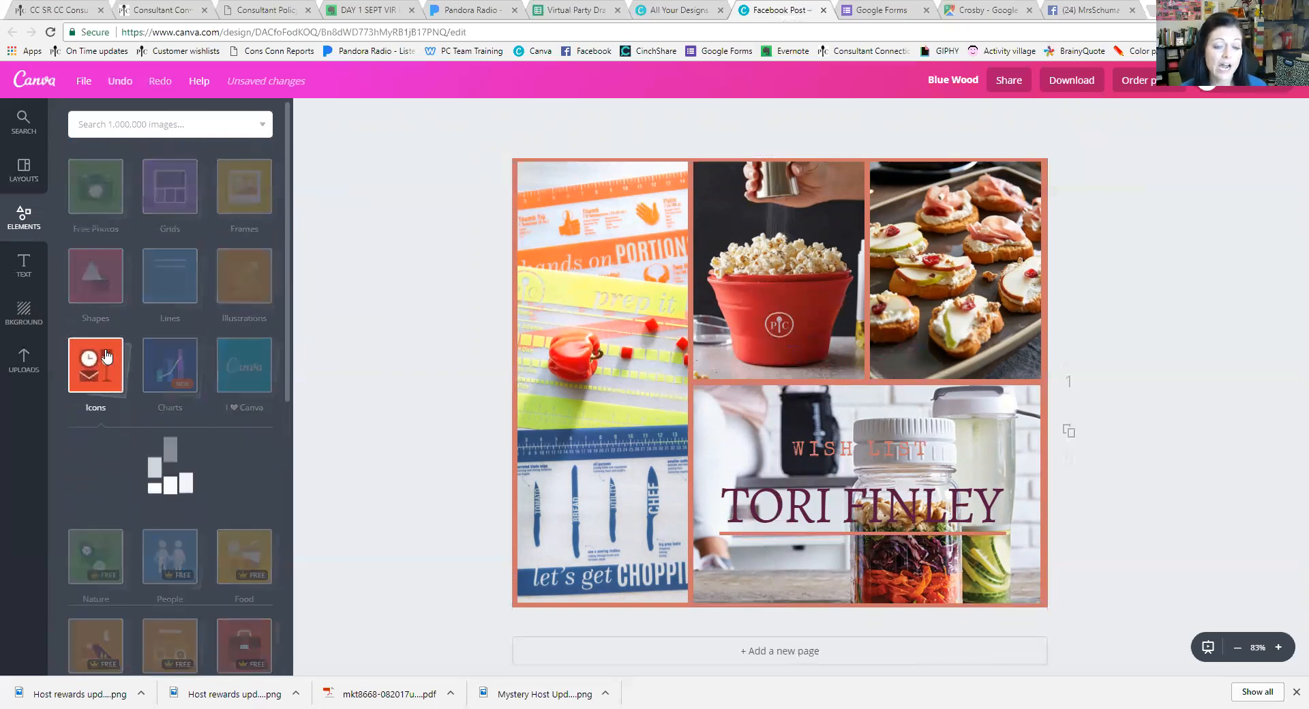
scroll(184, 491, "down", 12)
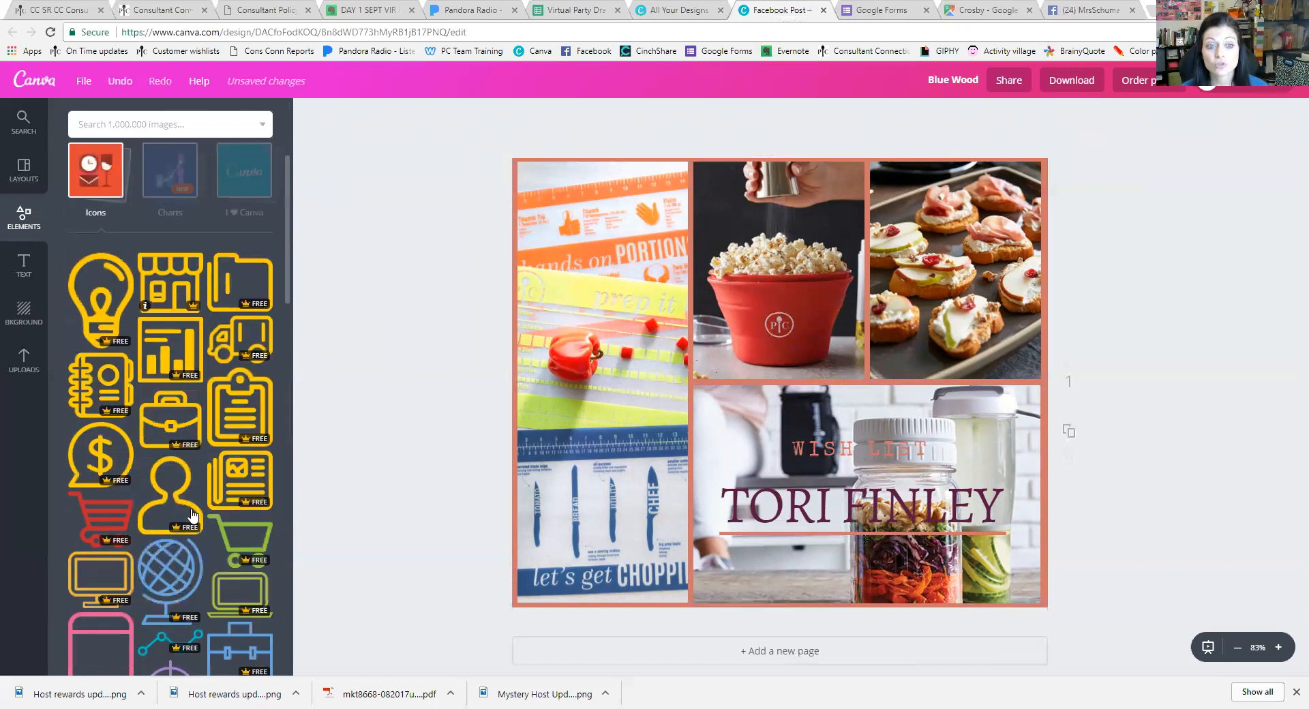
scroll(177, 482, "up", 8)
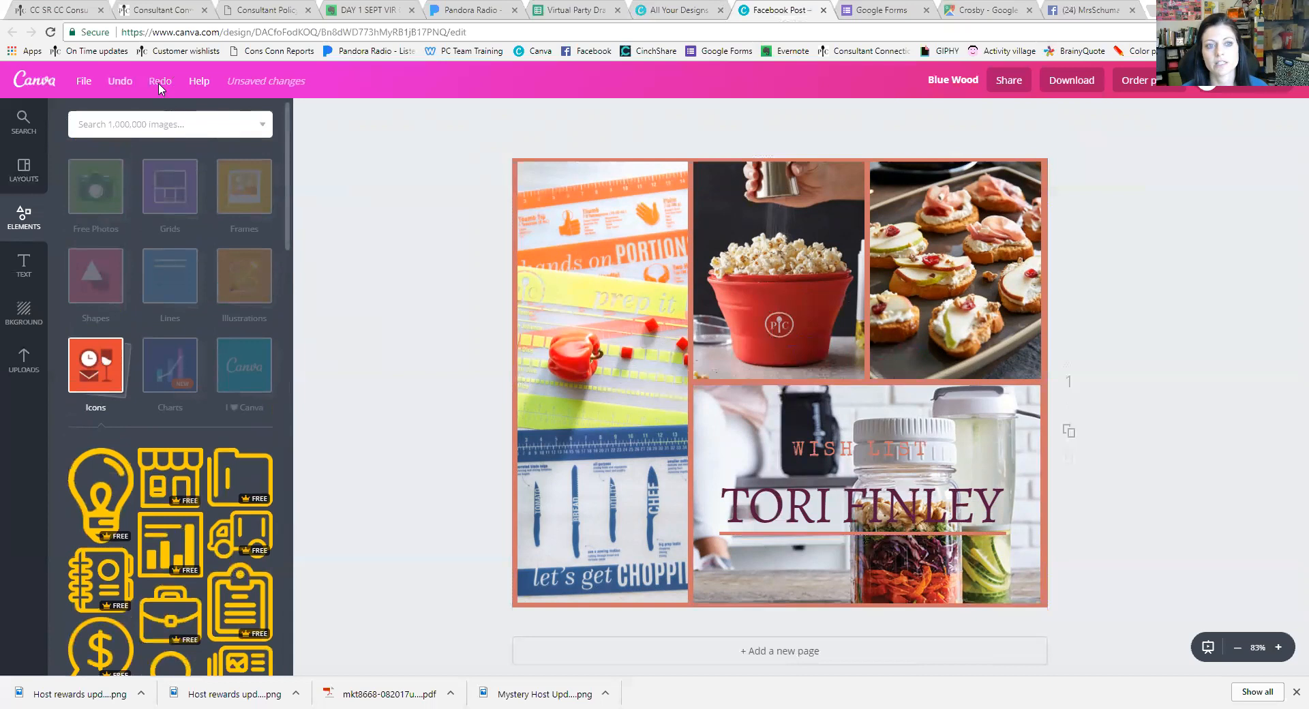
left_click(165, 130)
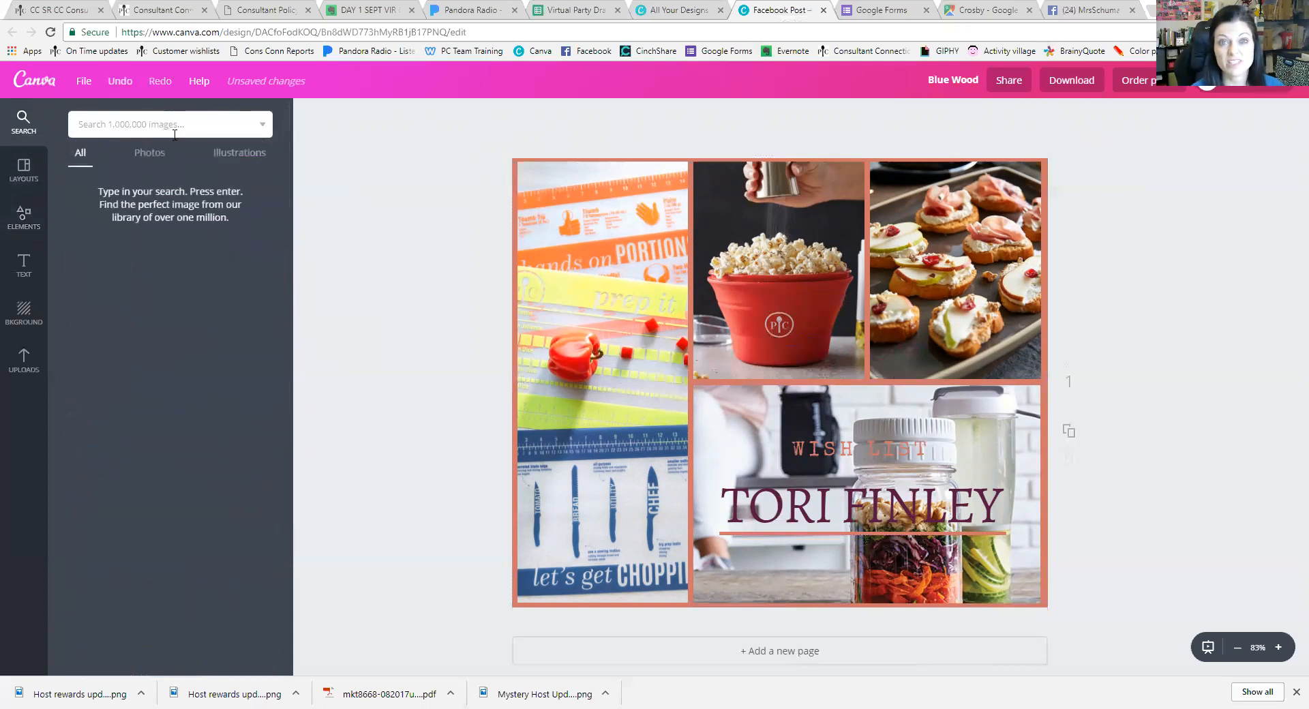
Search 'WOW' limited to free items and add the Wow! speech-bubble sticker
type("wow")
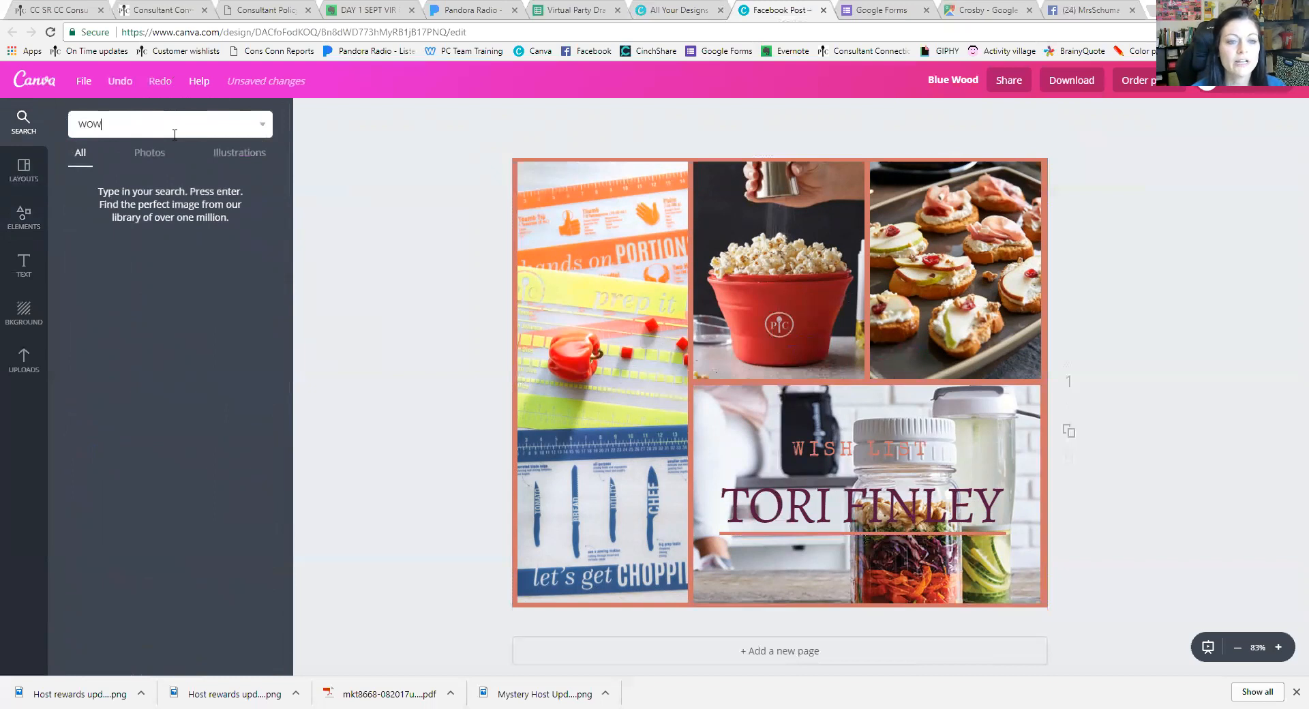
key("Return")
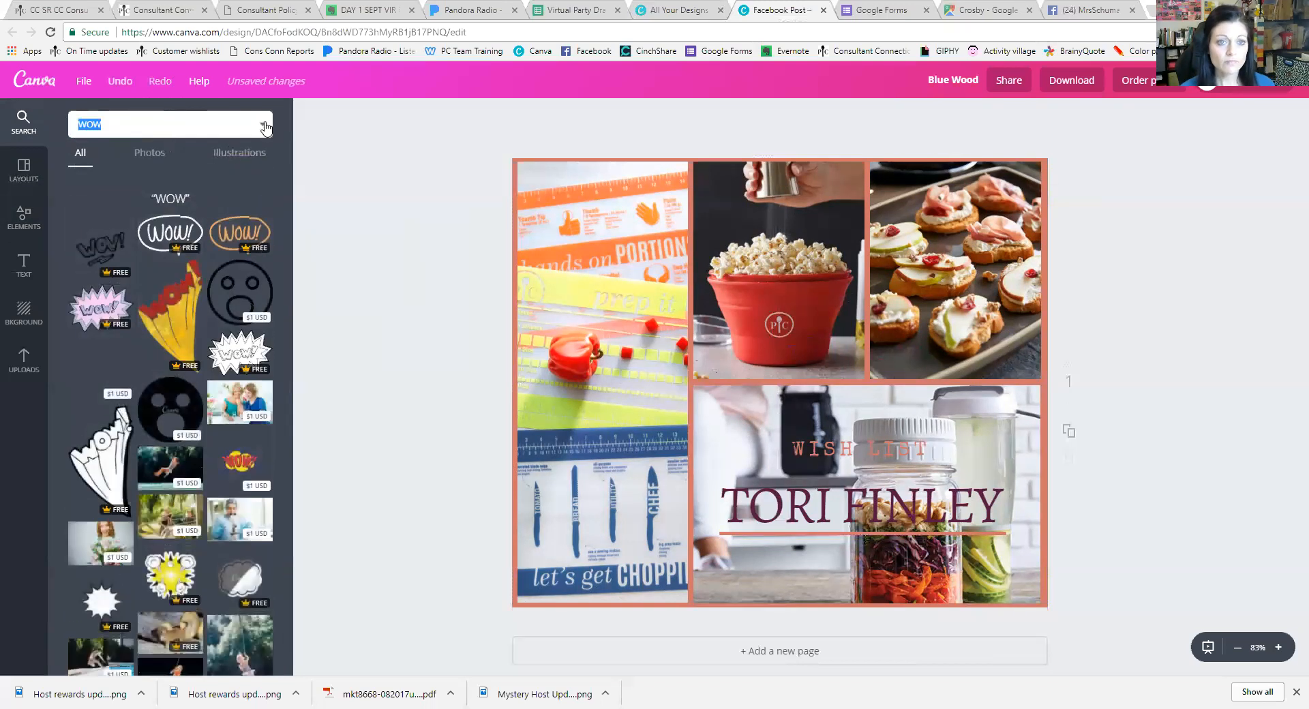
left_click(225, 133)
left_click(116, 188)
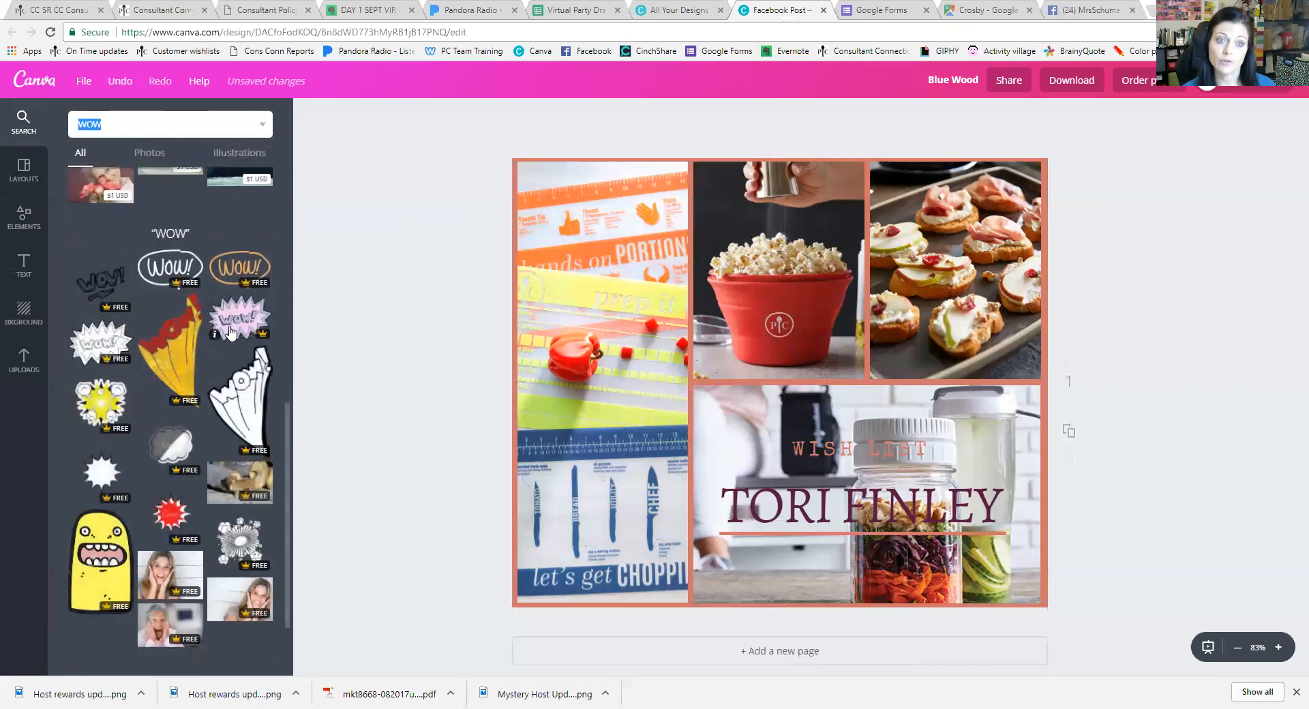
left_click(179, 265)
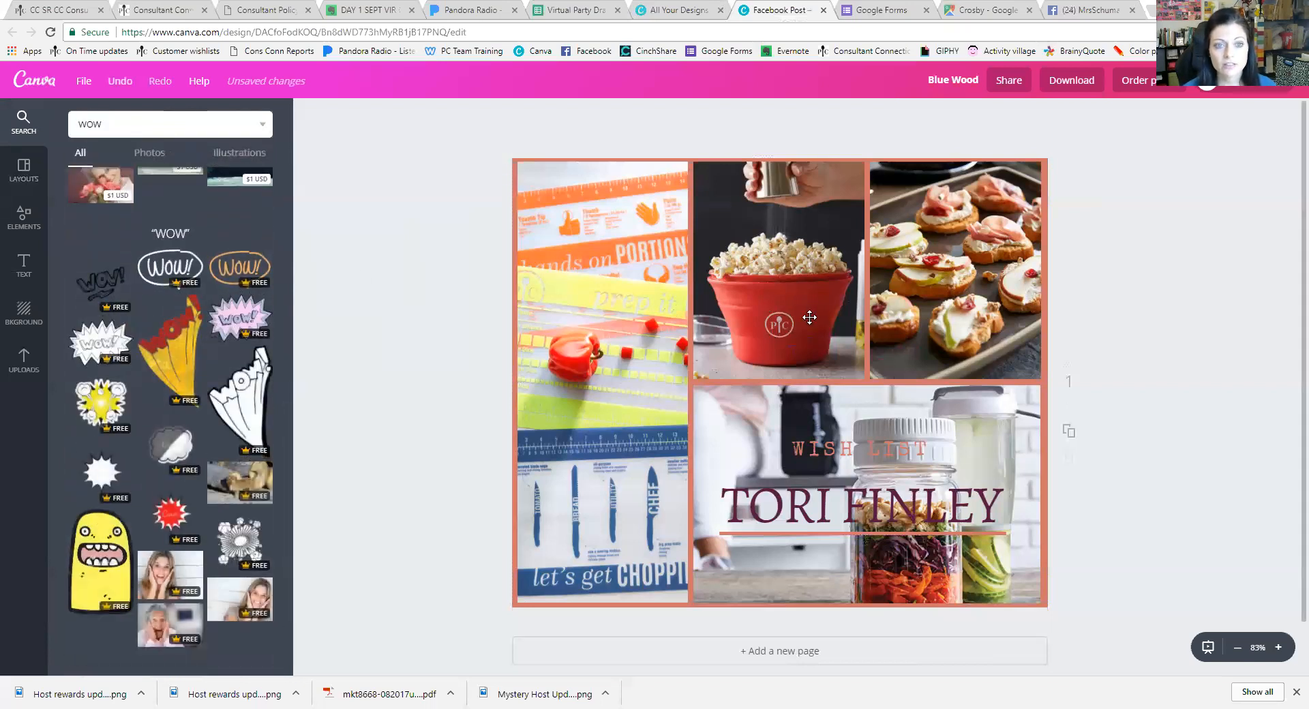
left_click(174, 270)
Shrink the sticker, tilt it counterclockwise, and place it beside WISH LIST
left_click_drag(1035, 224, 725, 363)
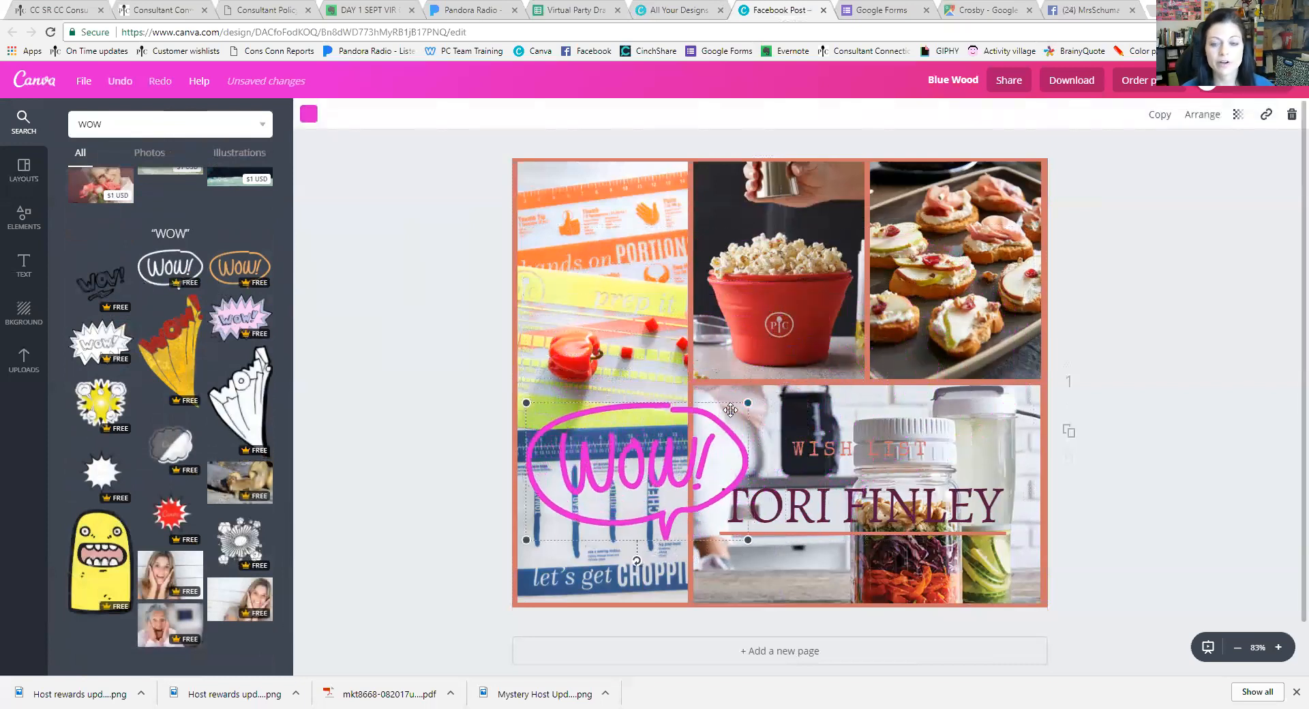
left_click_drag(636, 566, 672, 554)
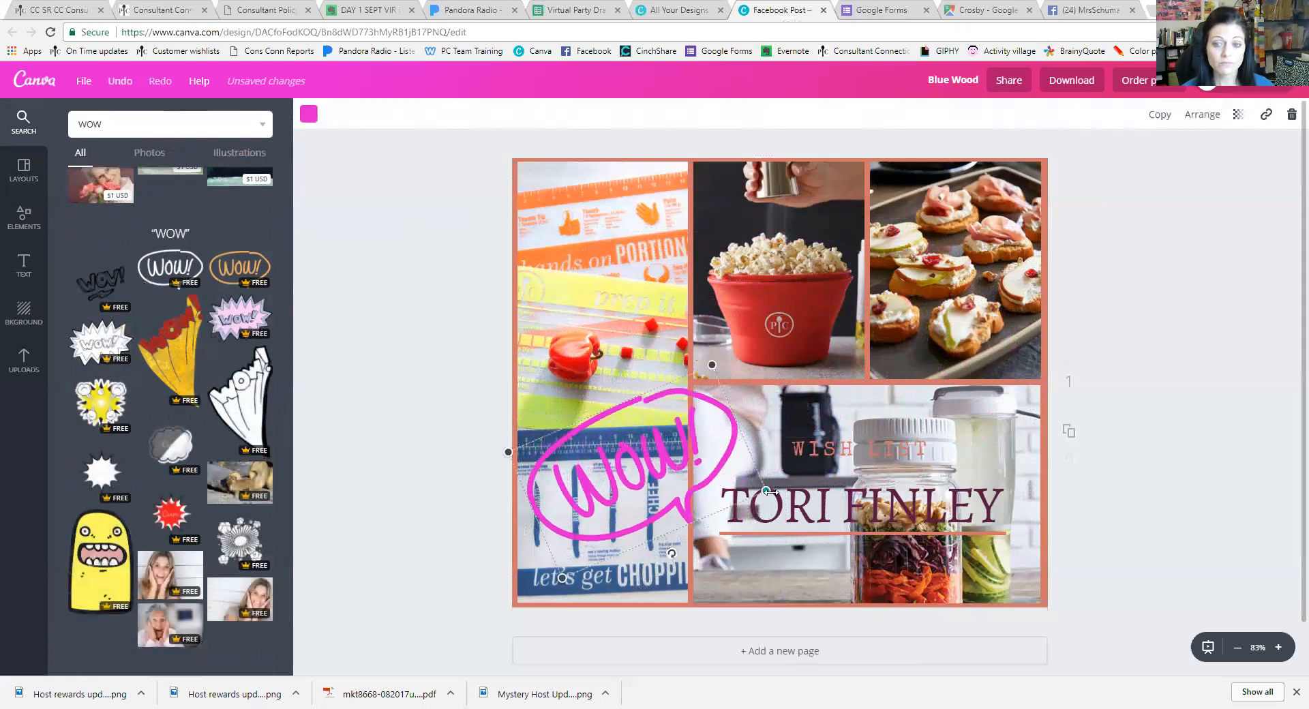
left_click_drag(762, 489, 771, 416)
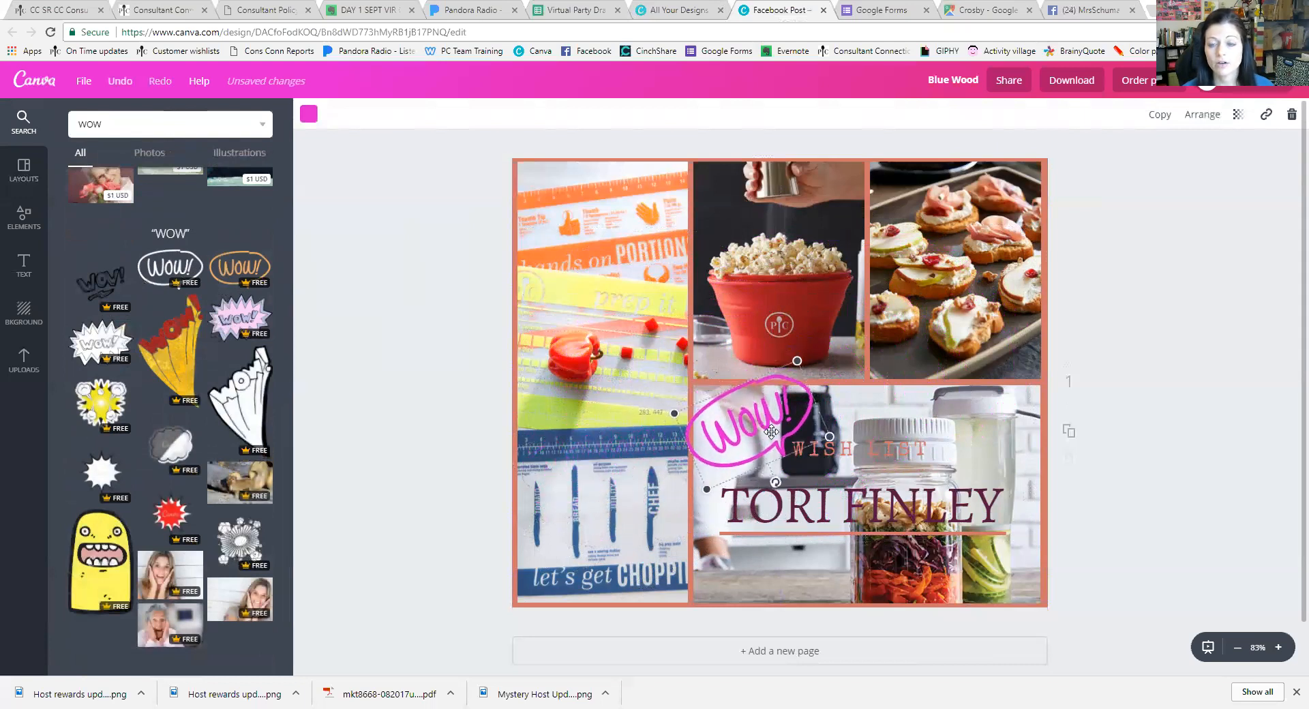
left_click_drag(673, 416, 743, 423)
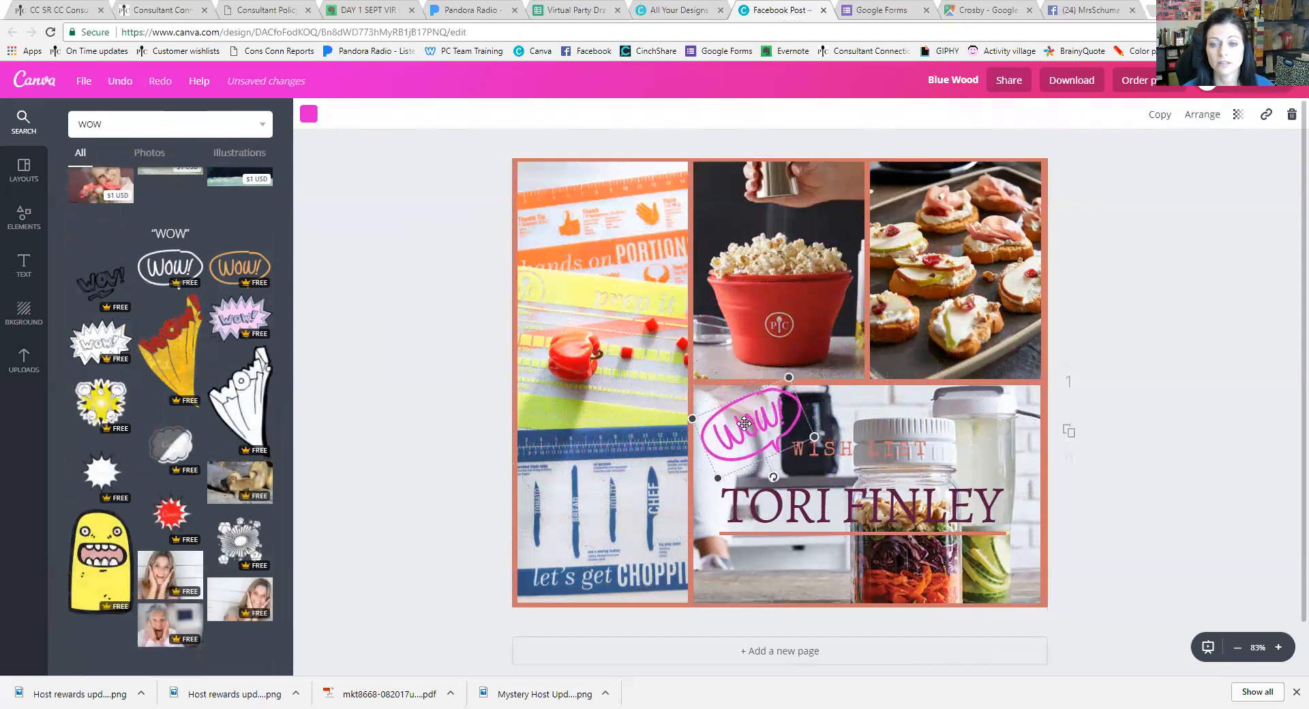
Try many palette colours on the Wow! sticker and settle on dark plum
left_click(309, 114)
left_click(348, 180)
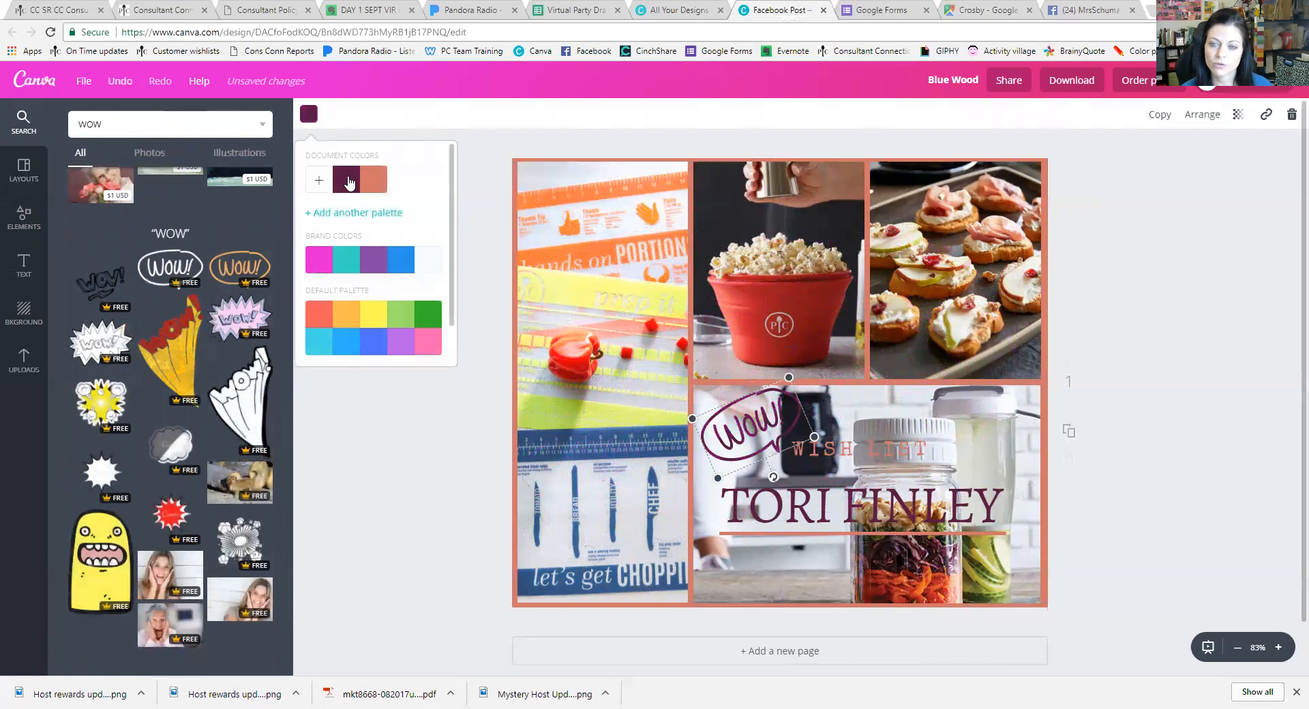
left_click(377, 319)
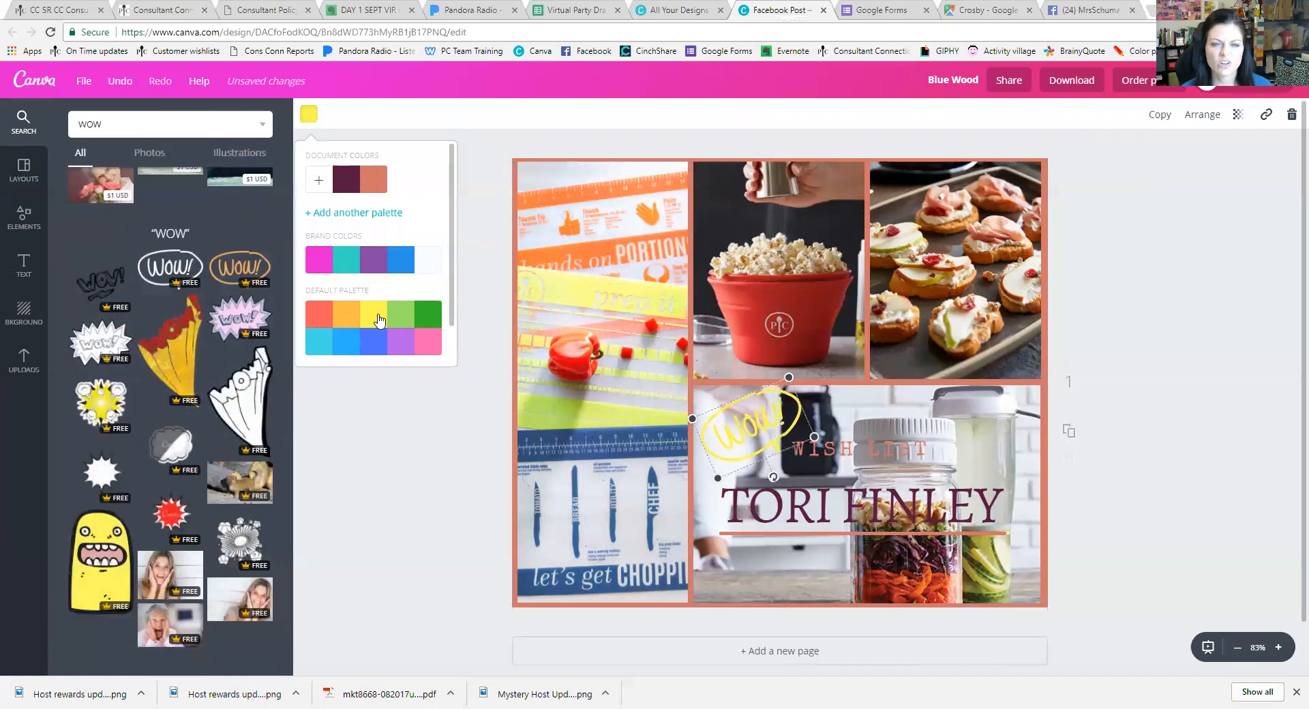
left_click(347, 315)
left_click(324, 342)
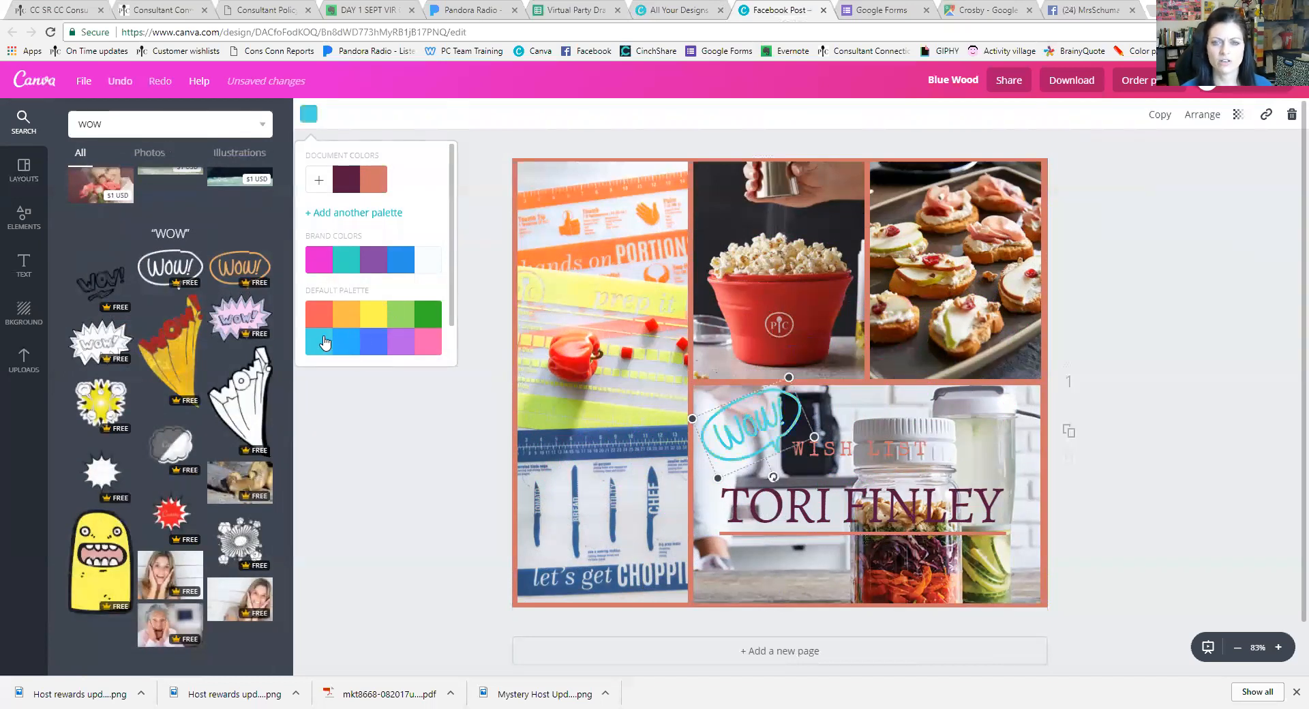
left_click(320, 316)
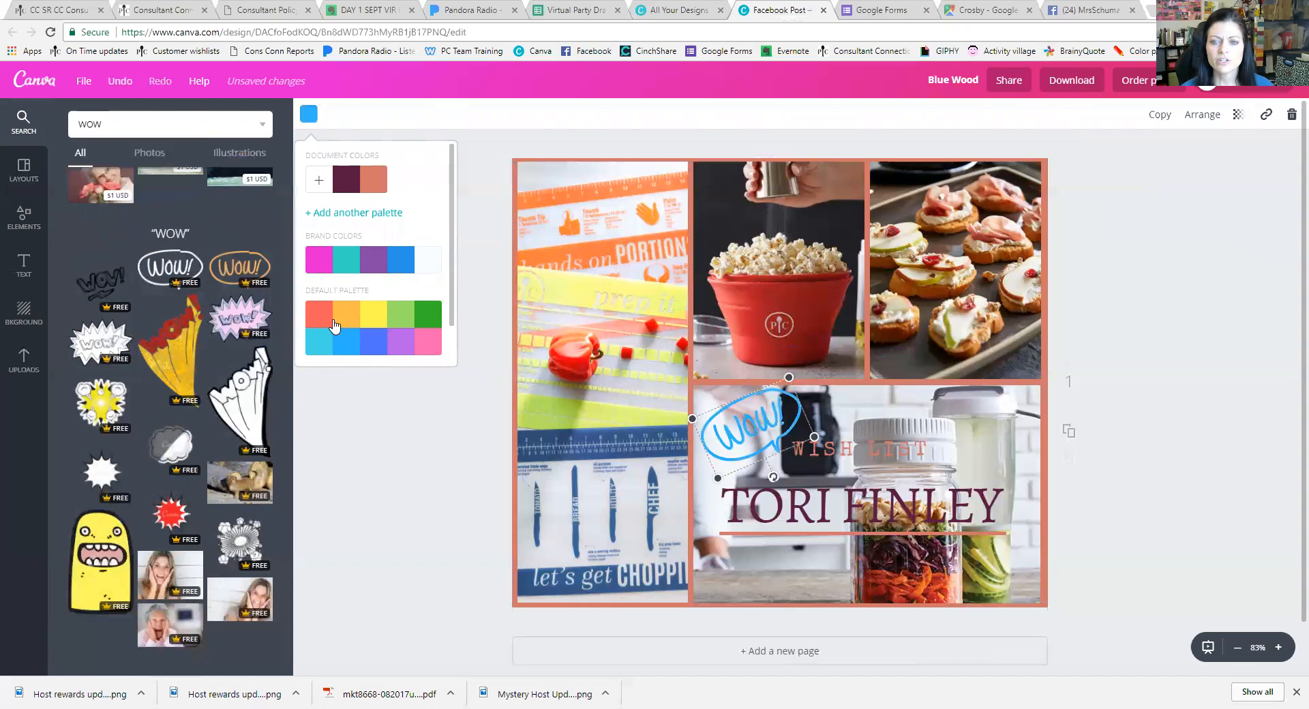
left_click(428, 316)
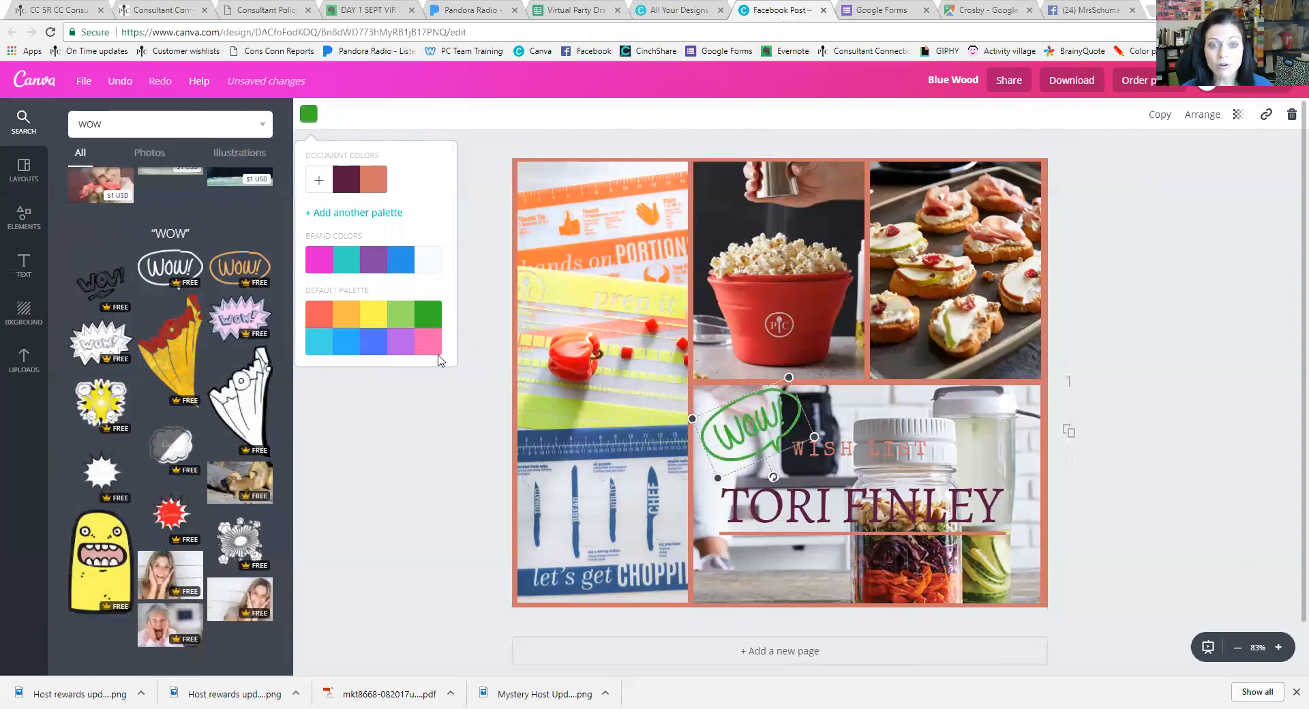
left_click(429, 343)
left_click(403, 344)
left_click(404, 314)
left_click(374, 259)
left_click(393, 266)
left_click(347, 260)
left_click(374, 272)
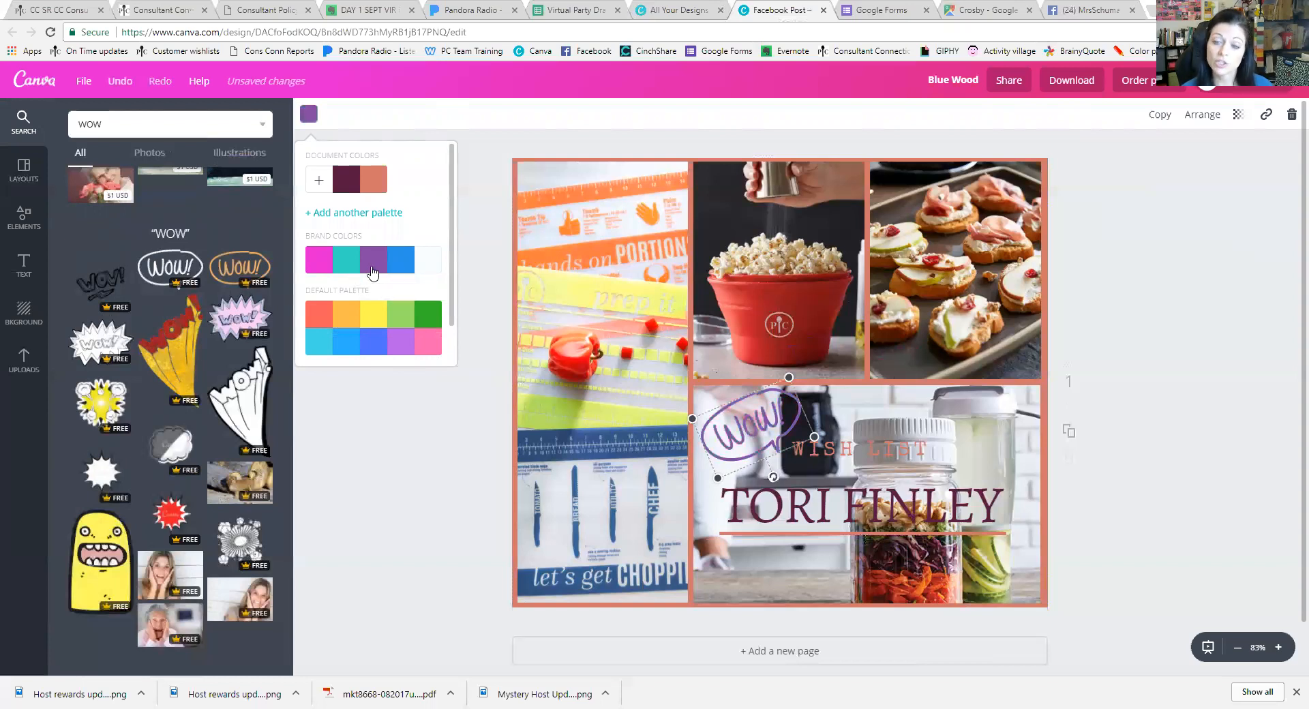
left_click(352, 186)
left_click(372, 182)
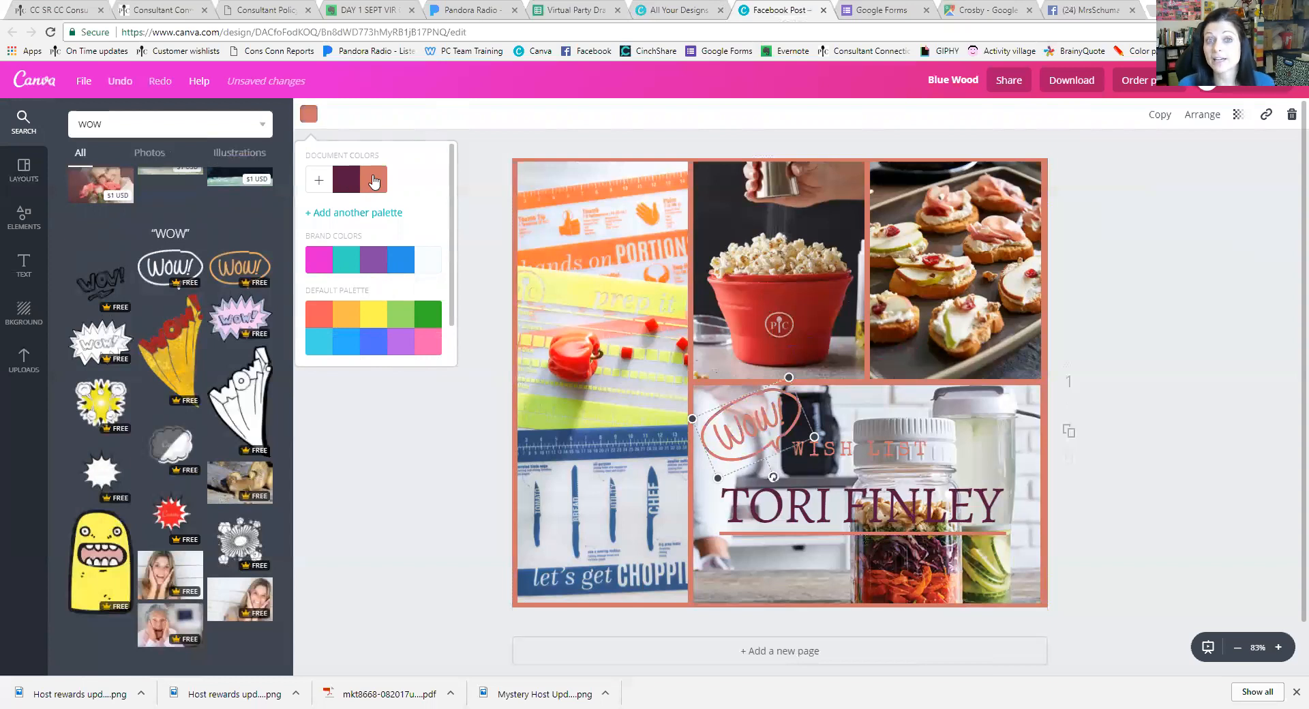
left_click(346, 180)
Resize the Wow! sticker, tilt it clockwise, and move it right of WISH LIST
left_click_drag(789, 379, 778, 394)
left_click_drag(754, 437, 746, 448)
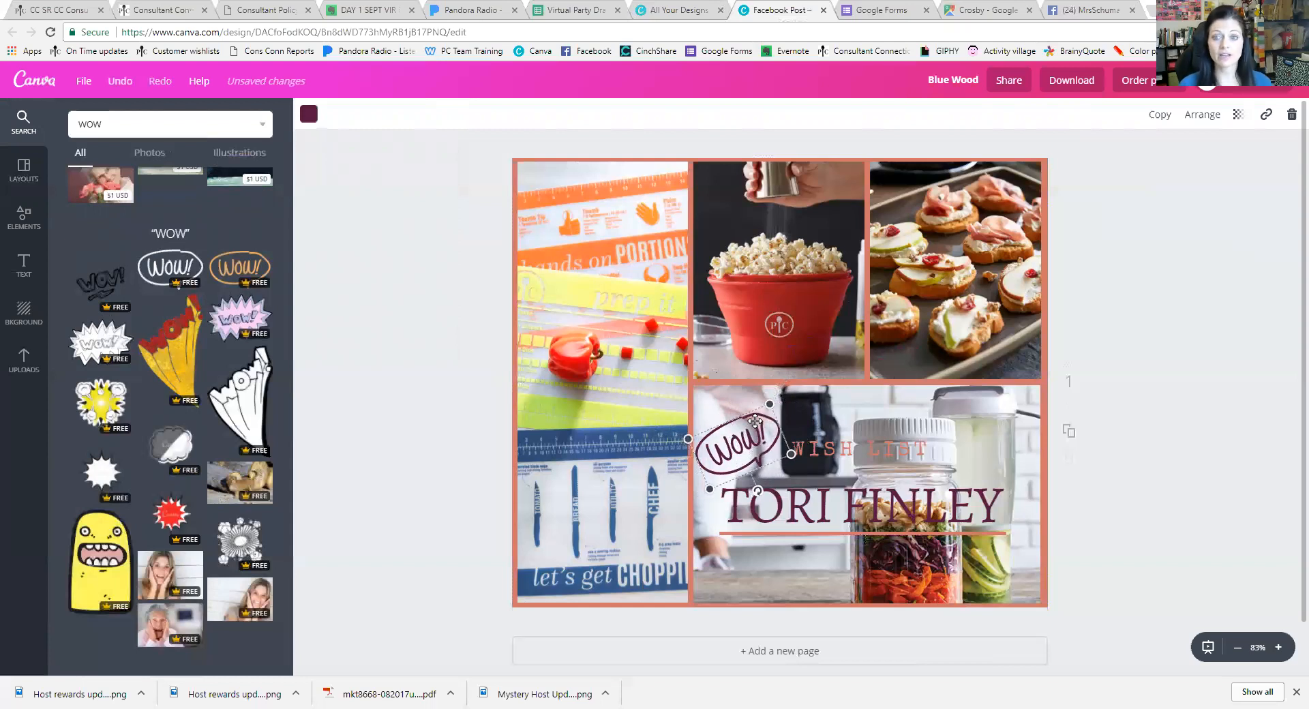
left_click_drag(761, 495, 707, 492)
left_click_drag(739, 448, 965, 486)
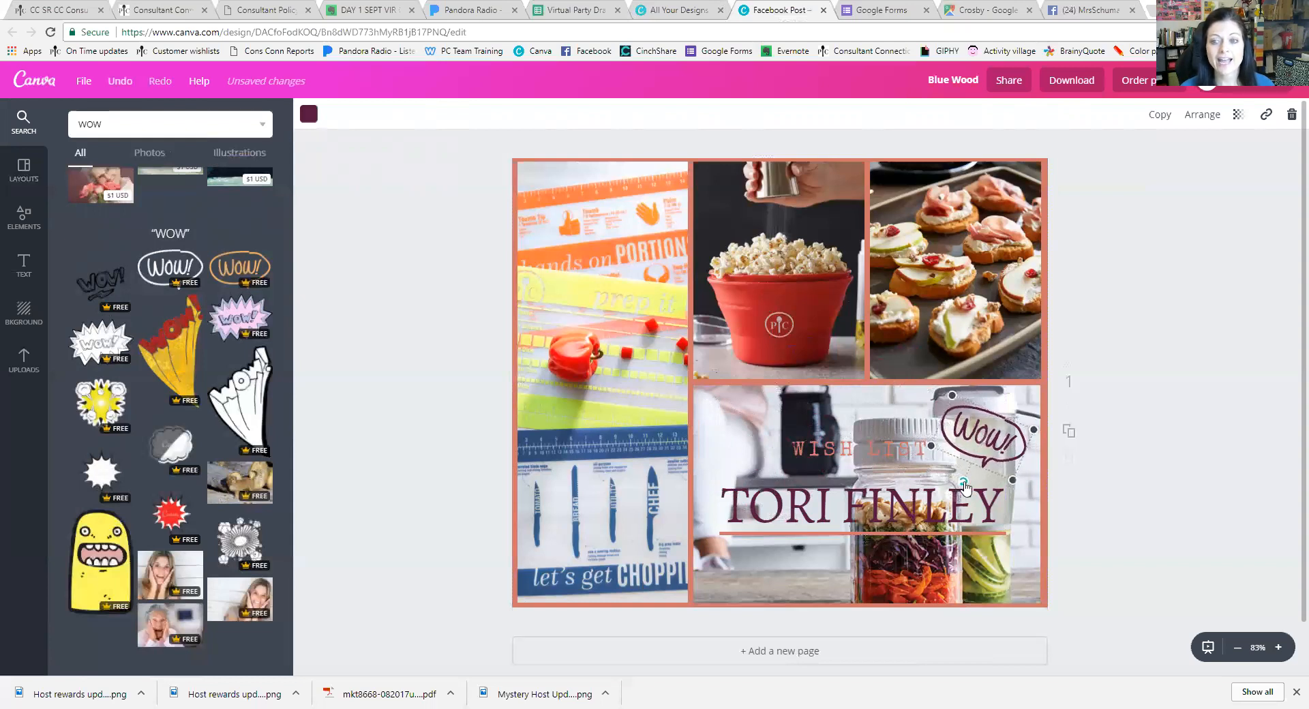
left_click(1129, 471)
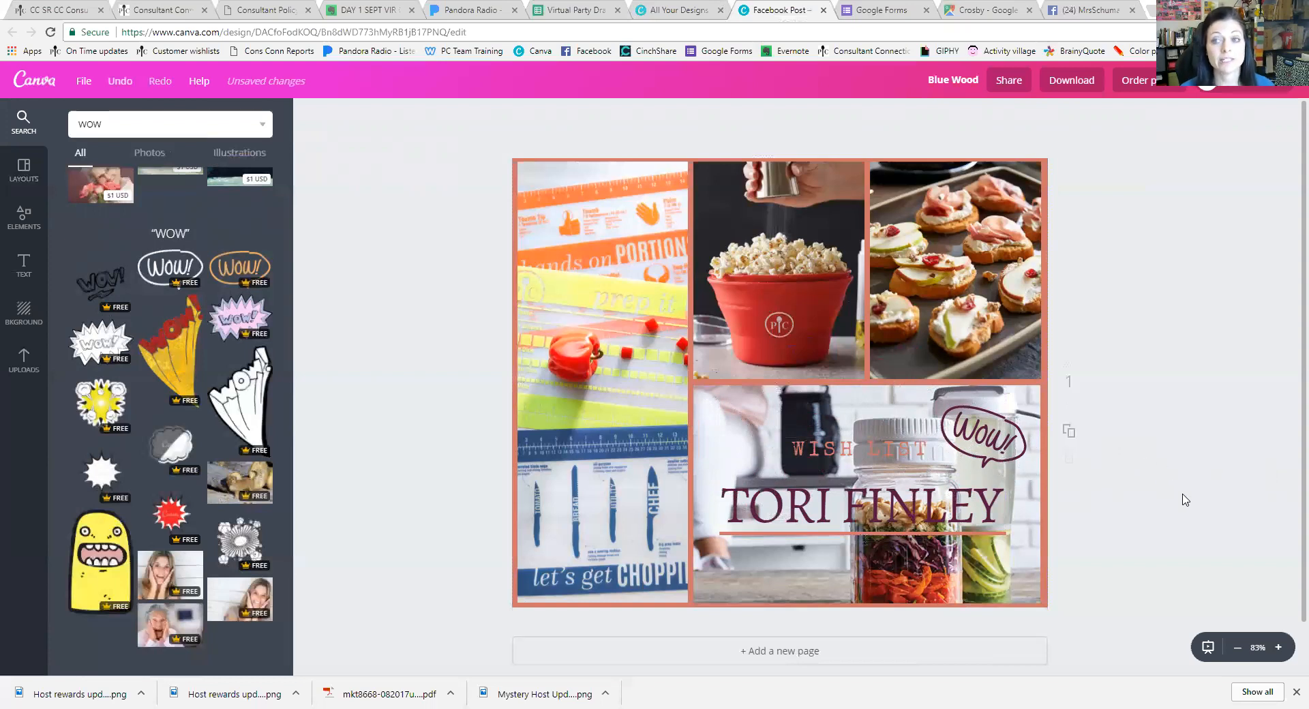
Download the design as a PNG and open Blue Wood.png from the download bar
left_click(1069, 91)
left_click(1068, 219)
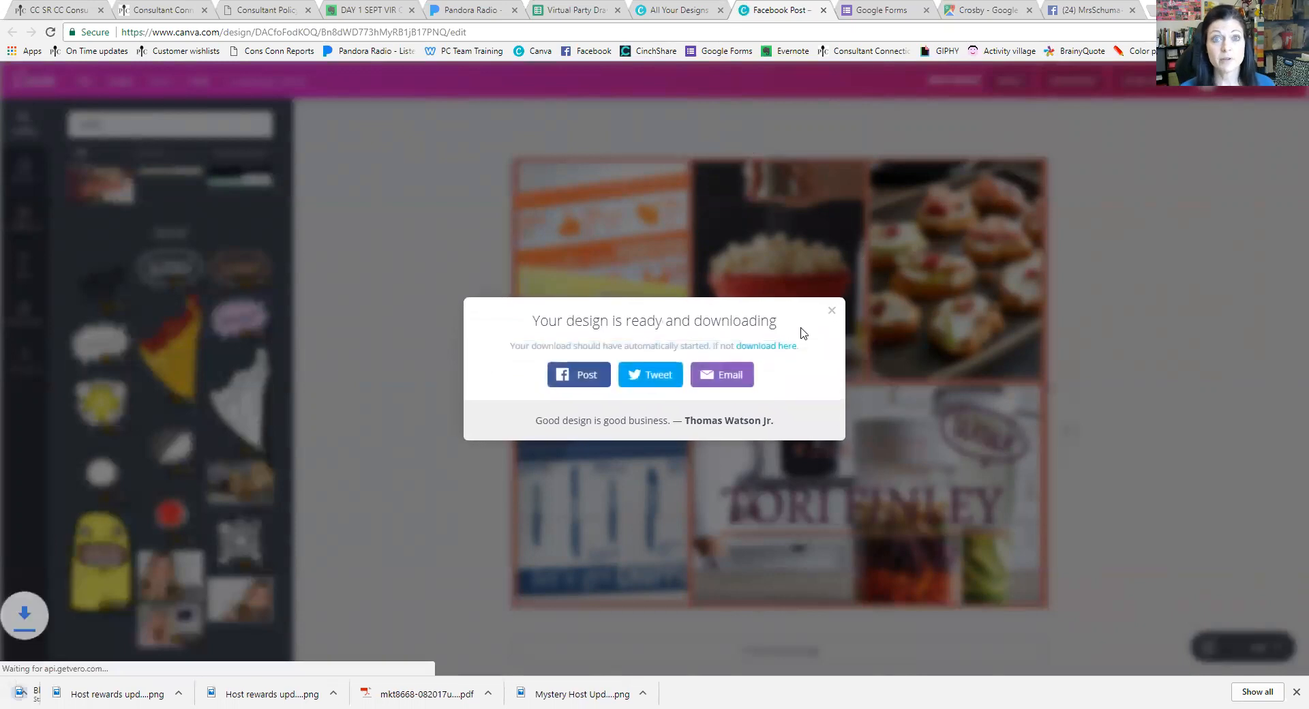
left_click(832, 313)
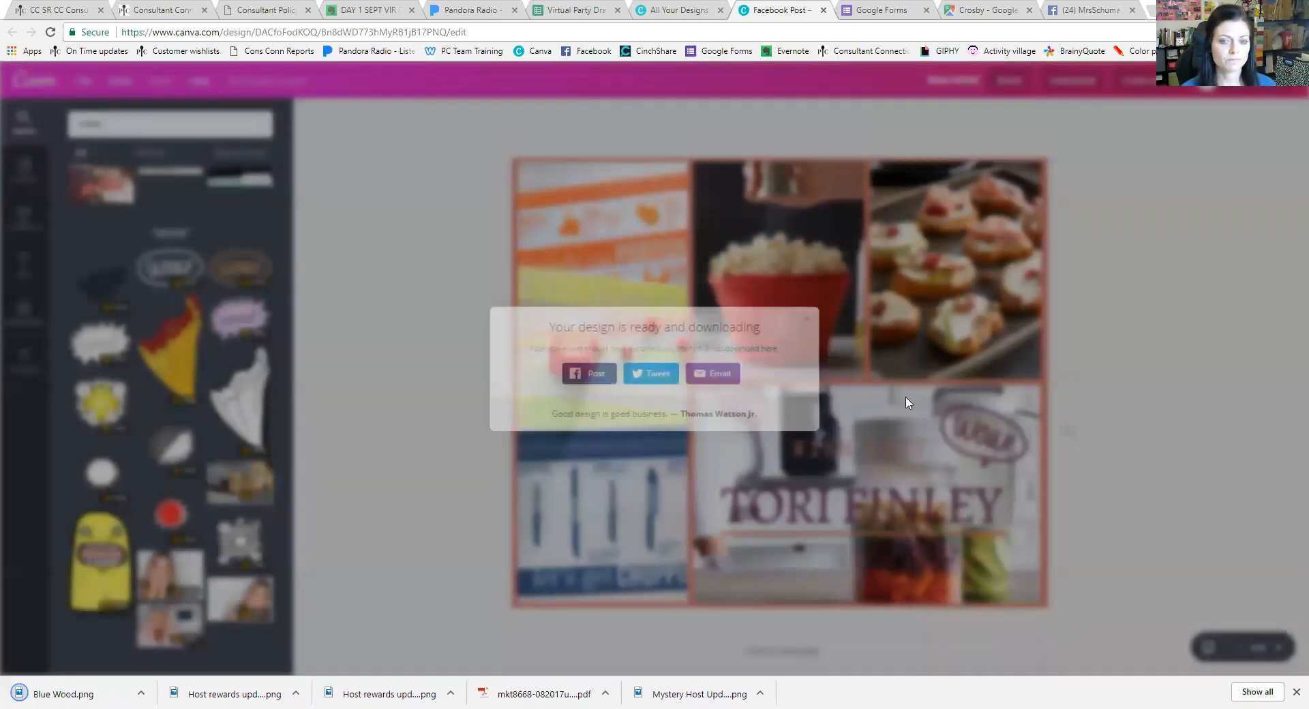
left_click(48, 693)
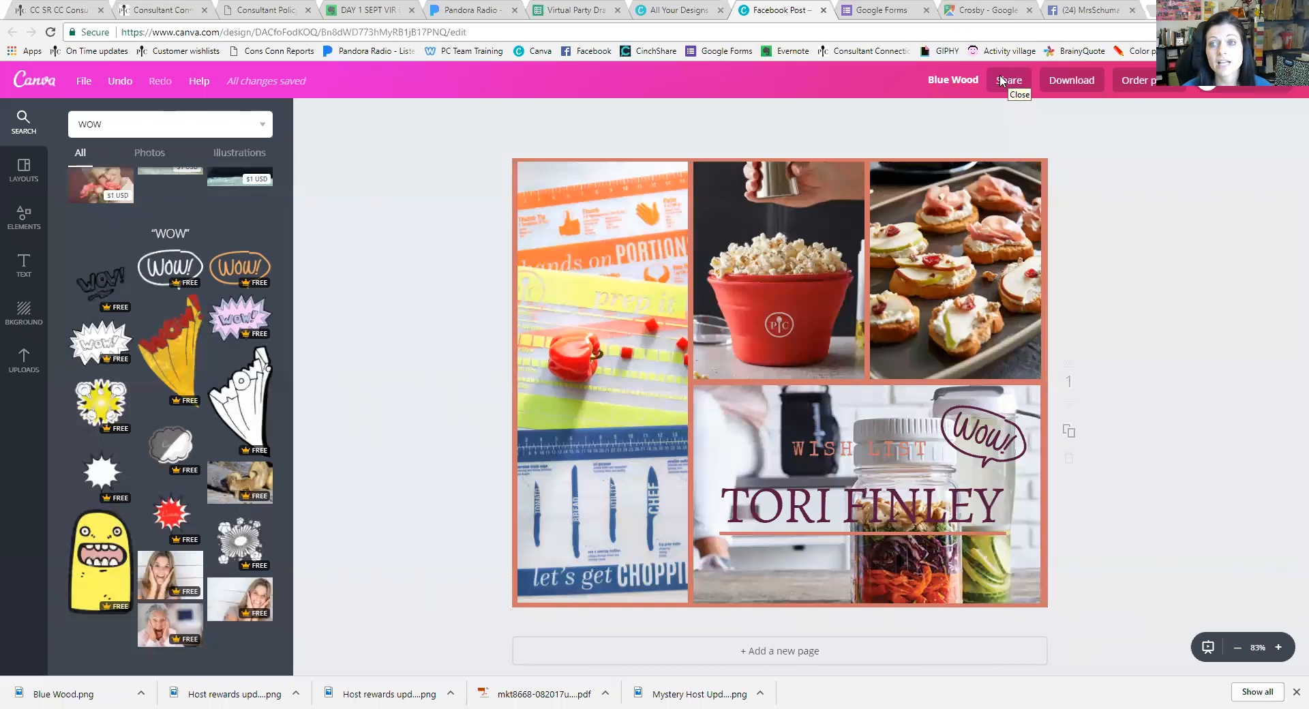
left_click(69, 694)
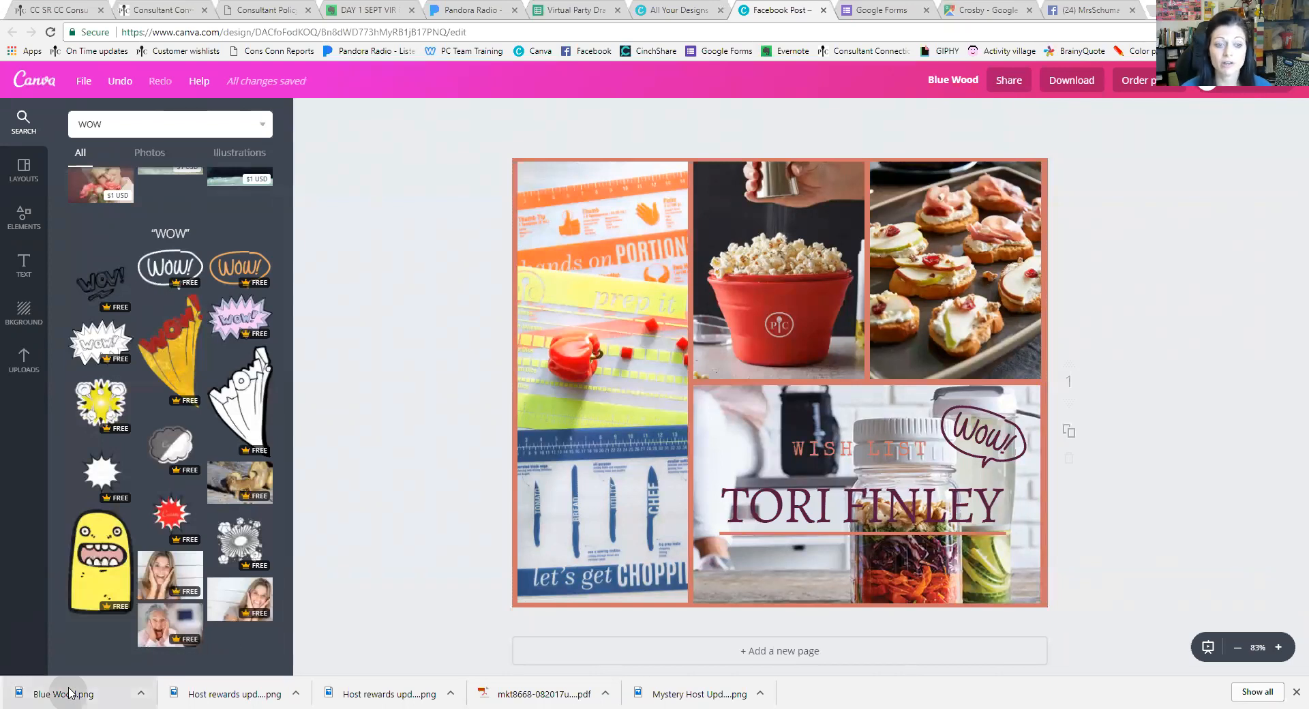
Upload Blue Wood.png into the design and dismiss the publishing settings unchanged
left_click_drag(70, 694, 81, 671)
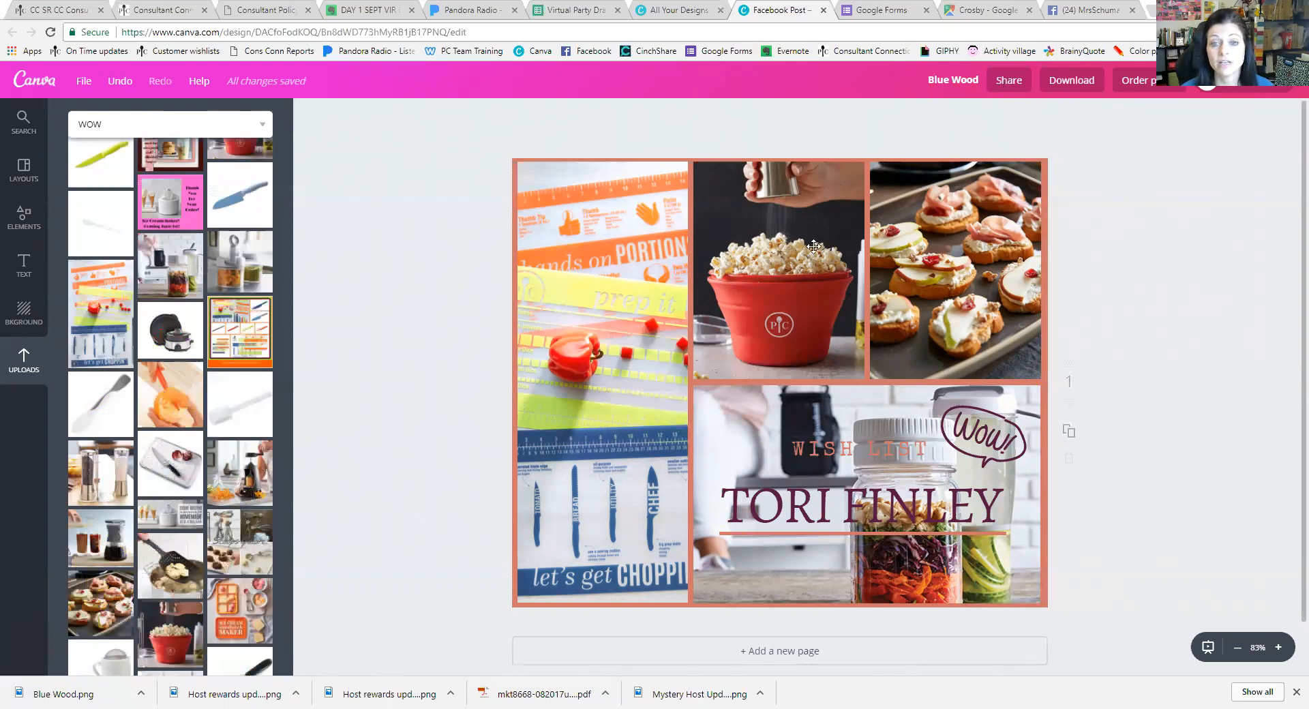
left_click(1244, 89)
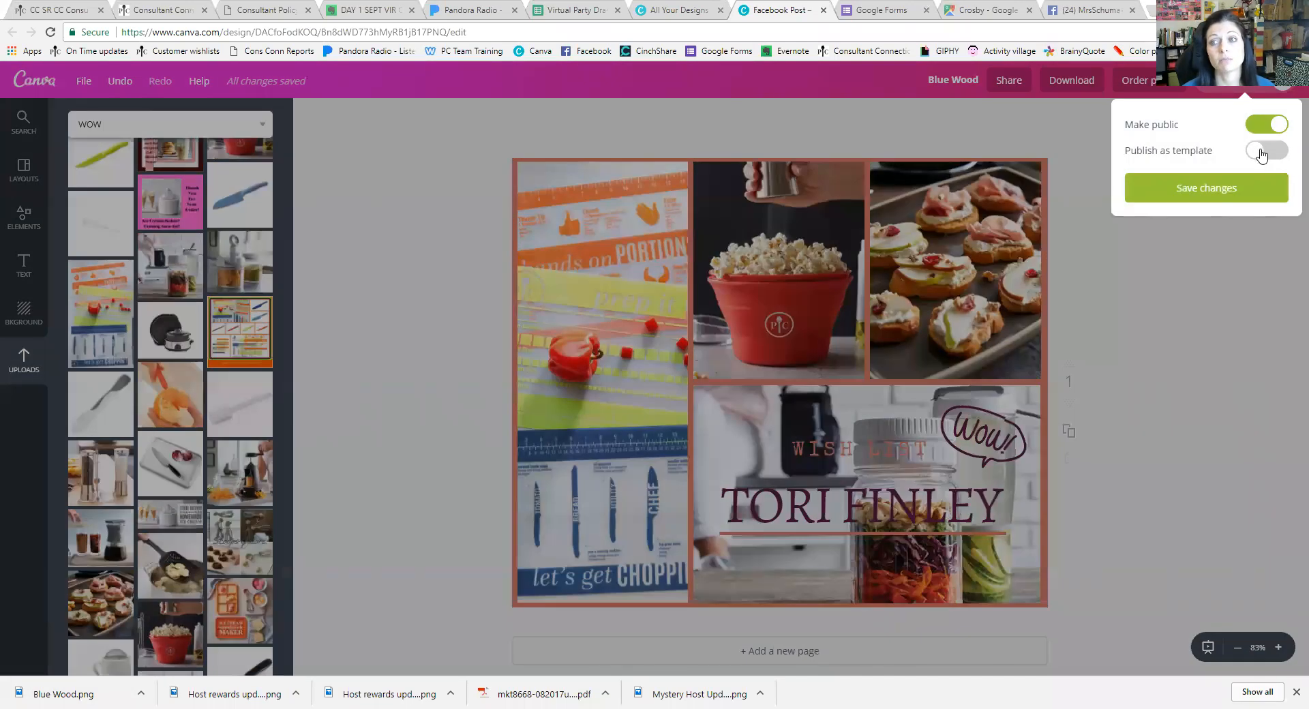
left_click(1091, 140)
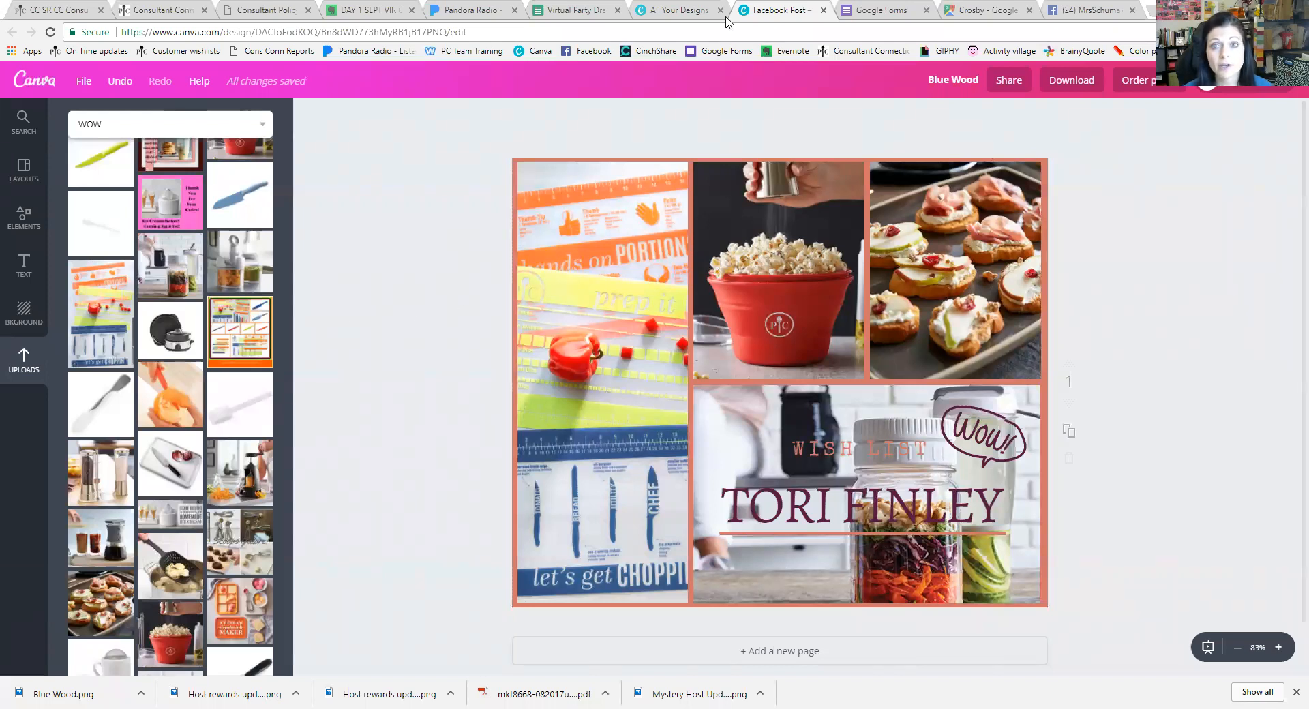
Reload All Your Designs, open Host rewards update, then return to the designs list
left_click(671, 8)
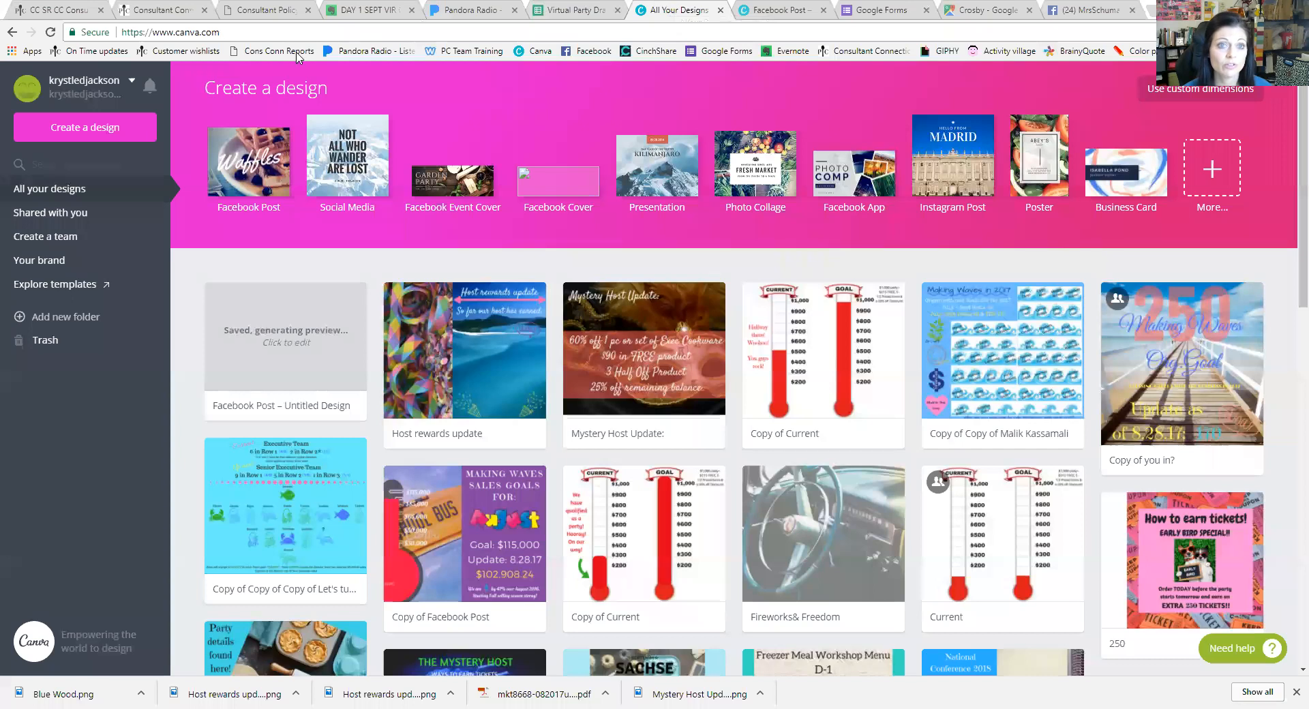
left_click(536, 51)
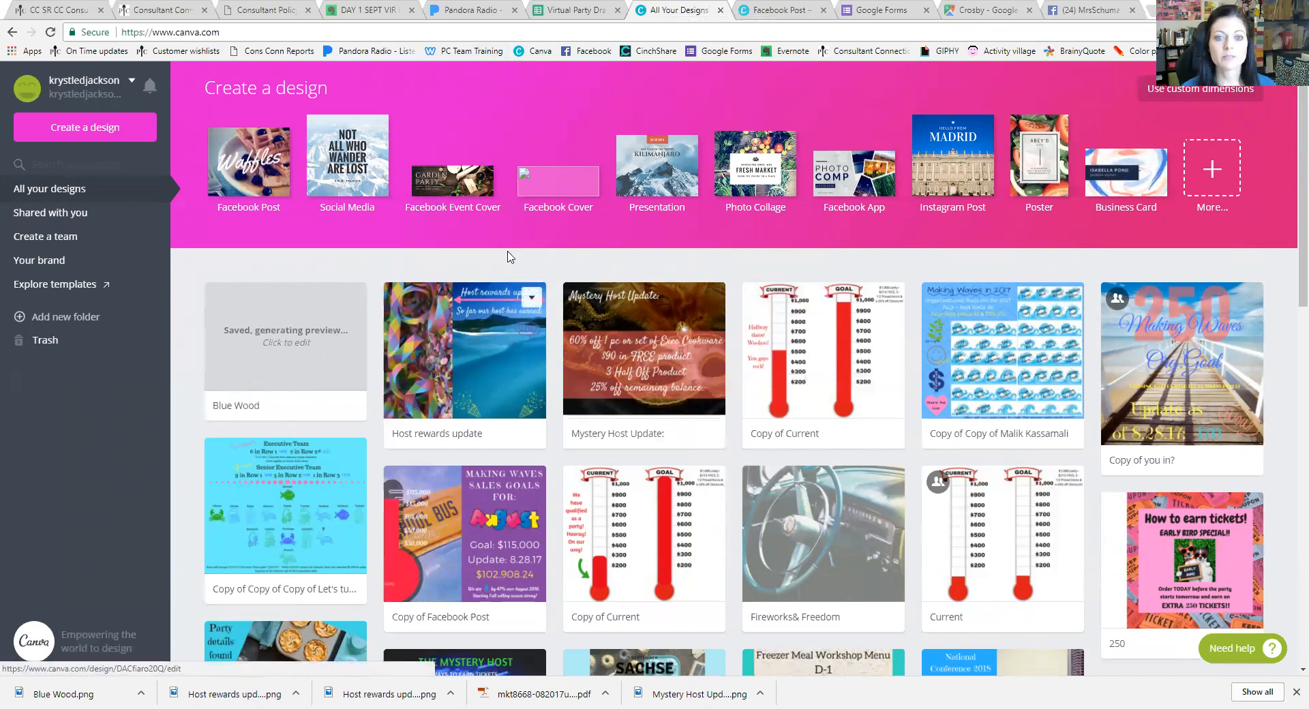
left_click(495, 362)
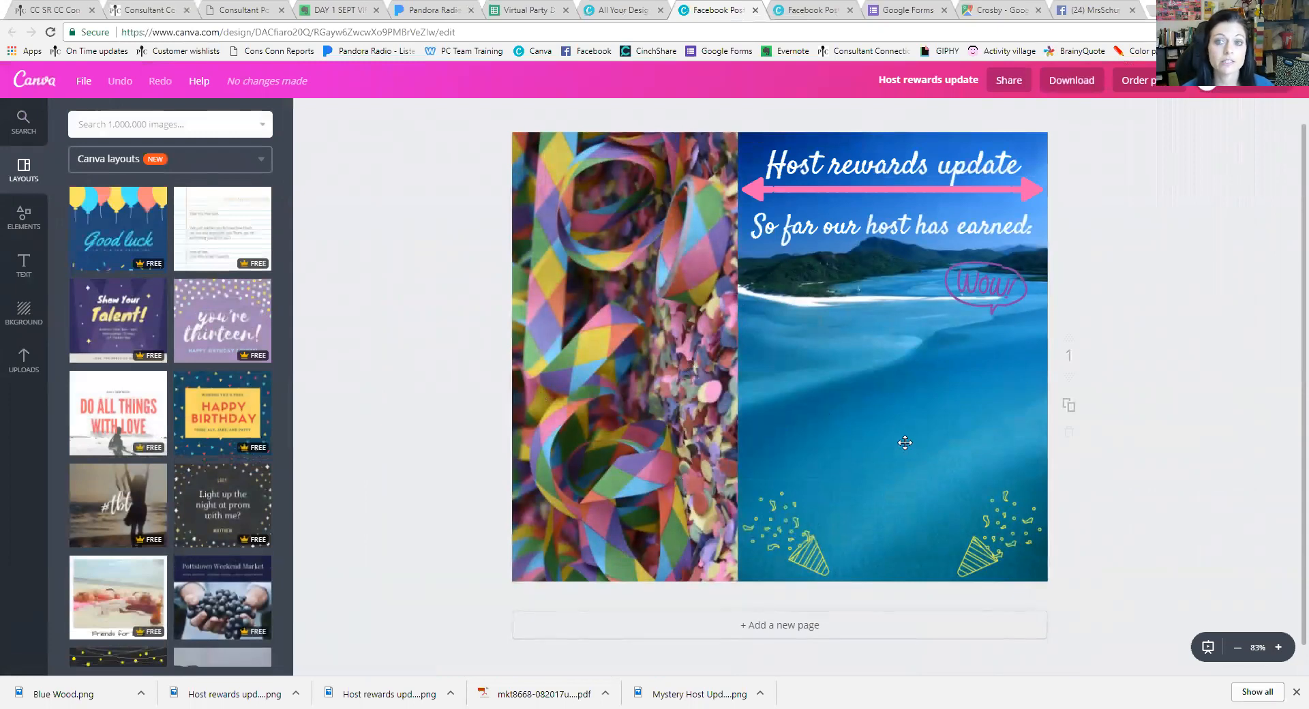
left_click(613, 9)
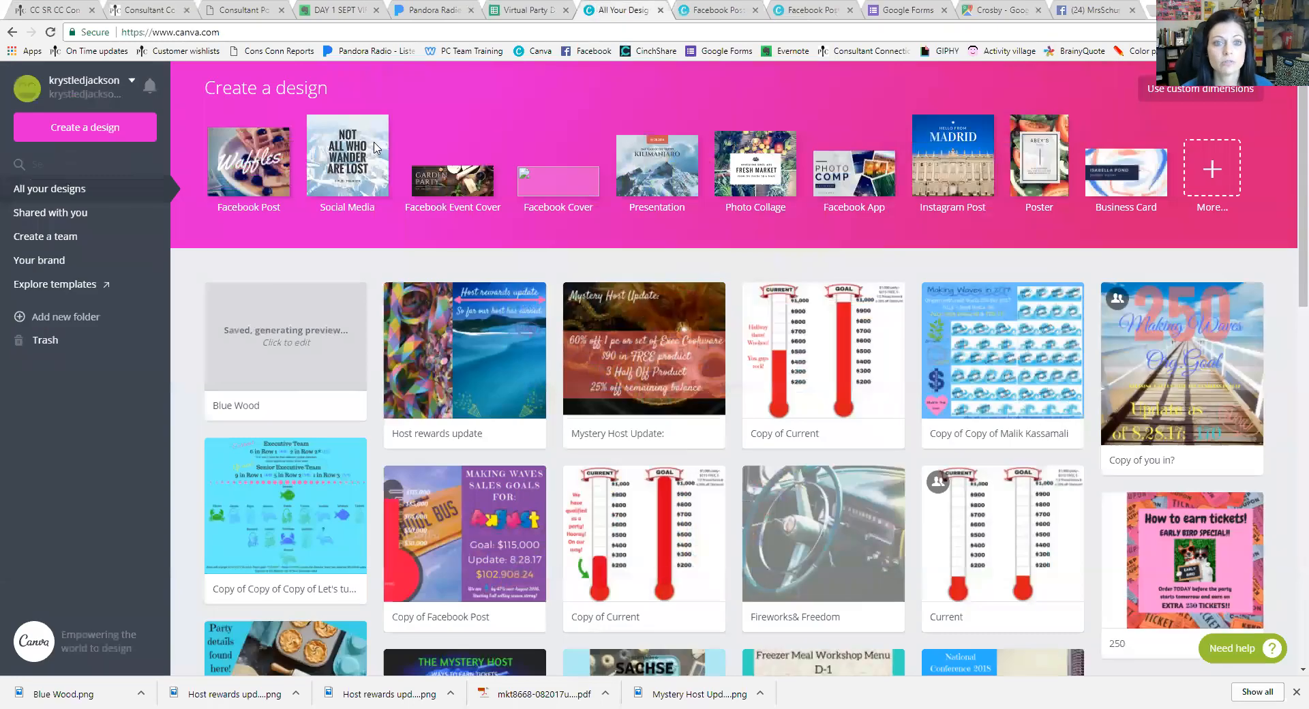
Start a blank Facebook Post and search for free-only 'CONFETTI' images
left_click(268, 174)
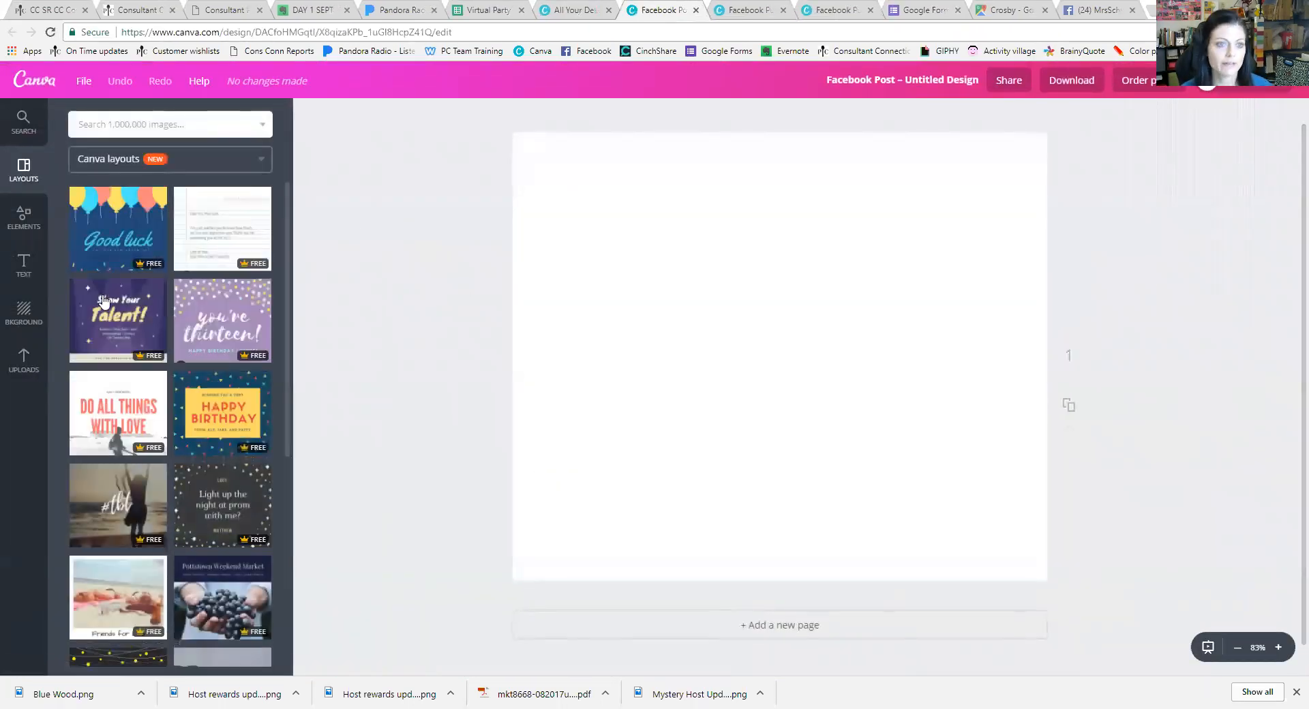
left_click(104, 125)
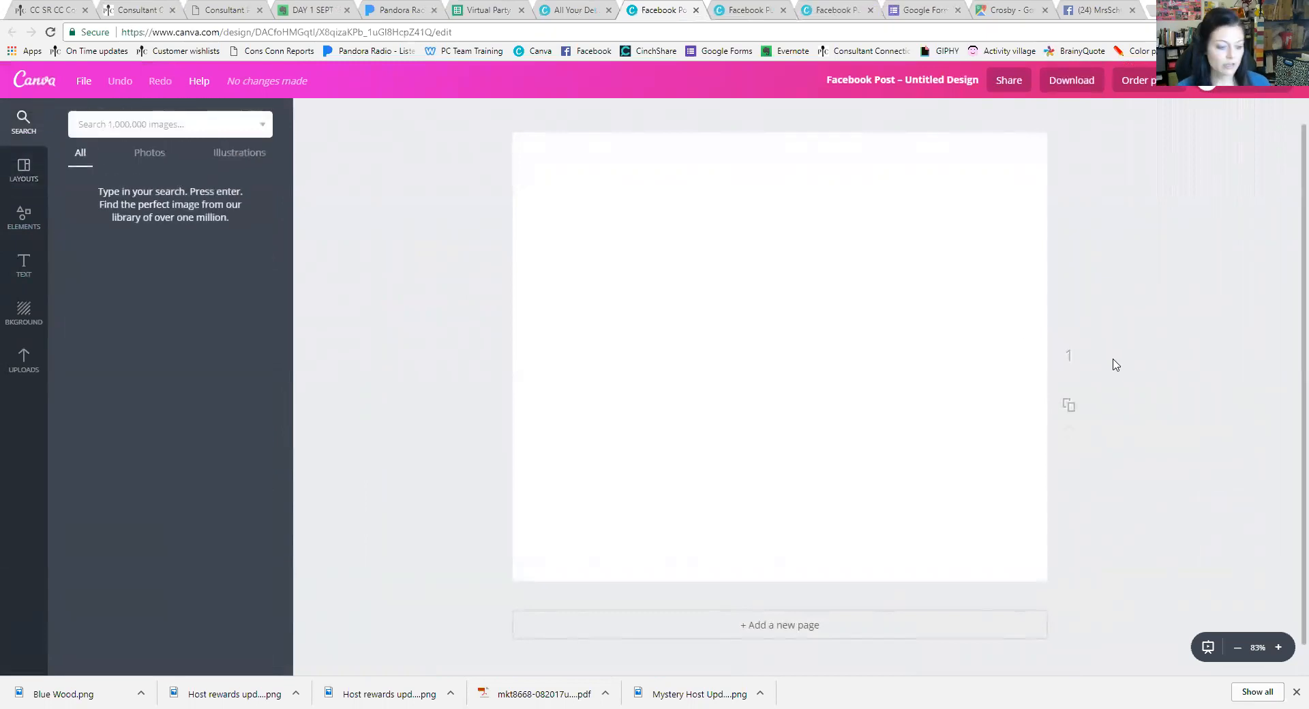
type("CONFETTI")
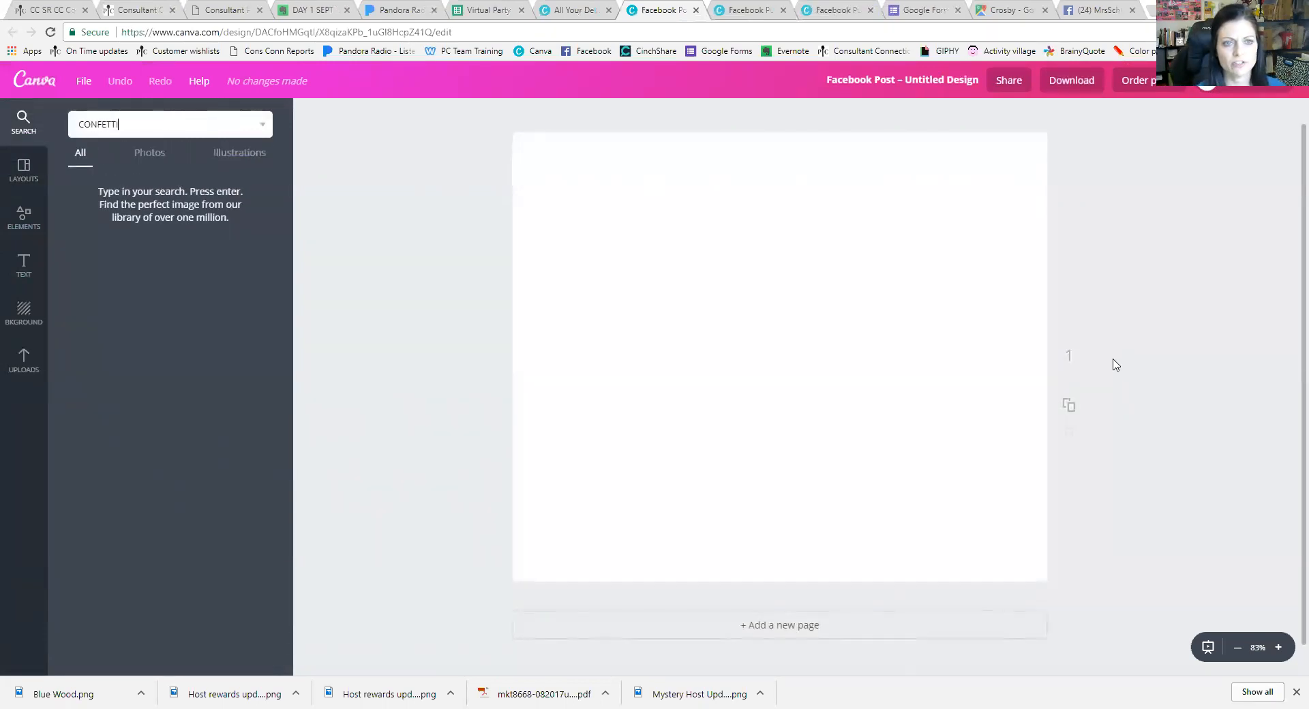
key("Return")
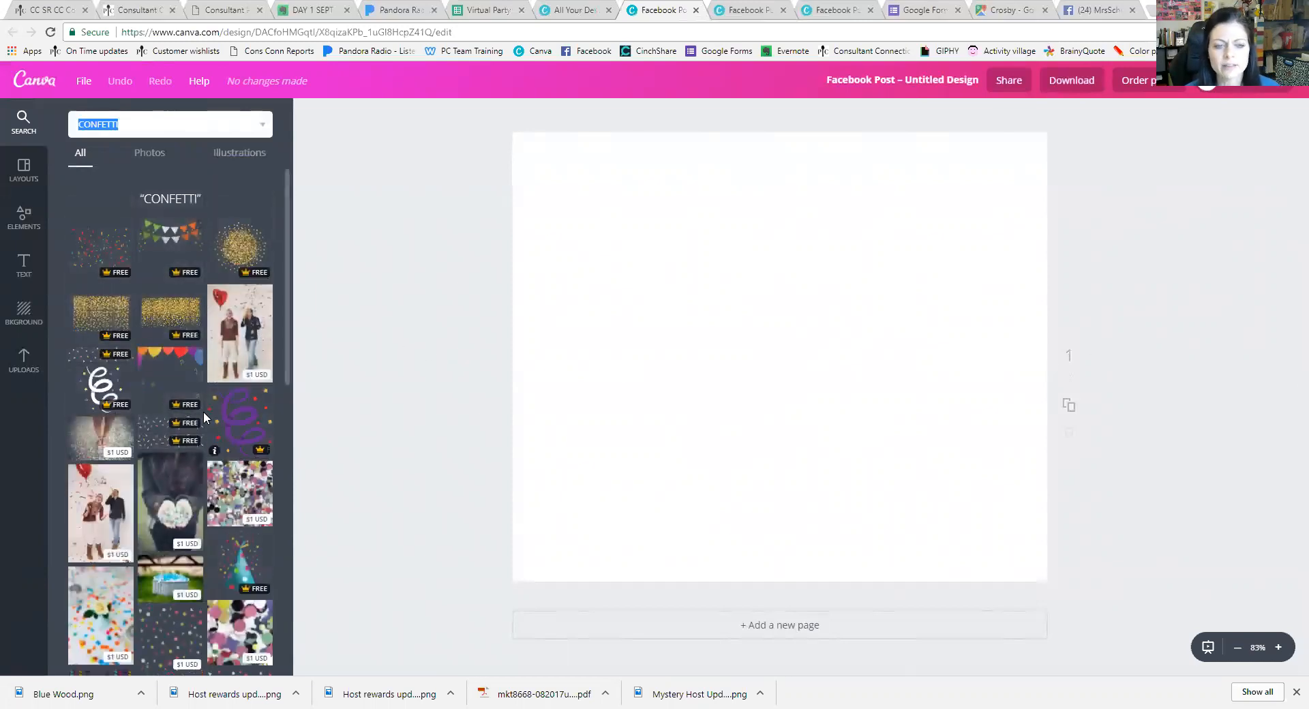
left_click(263, 126)
left_click(233, 188)
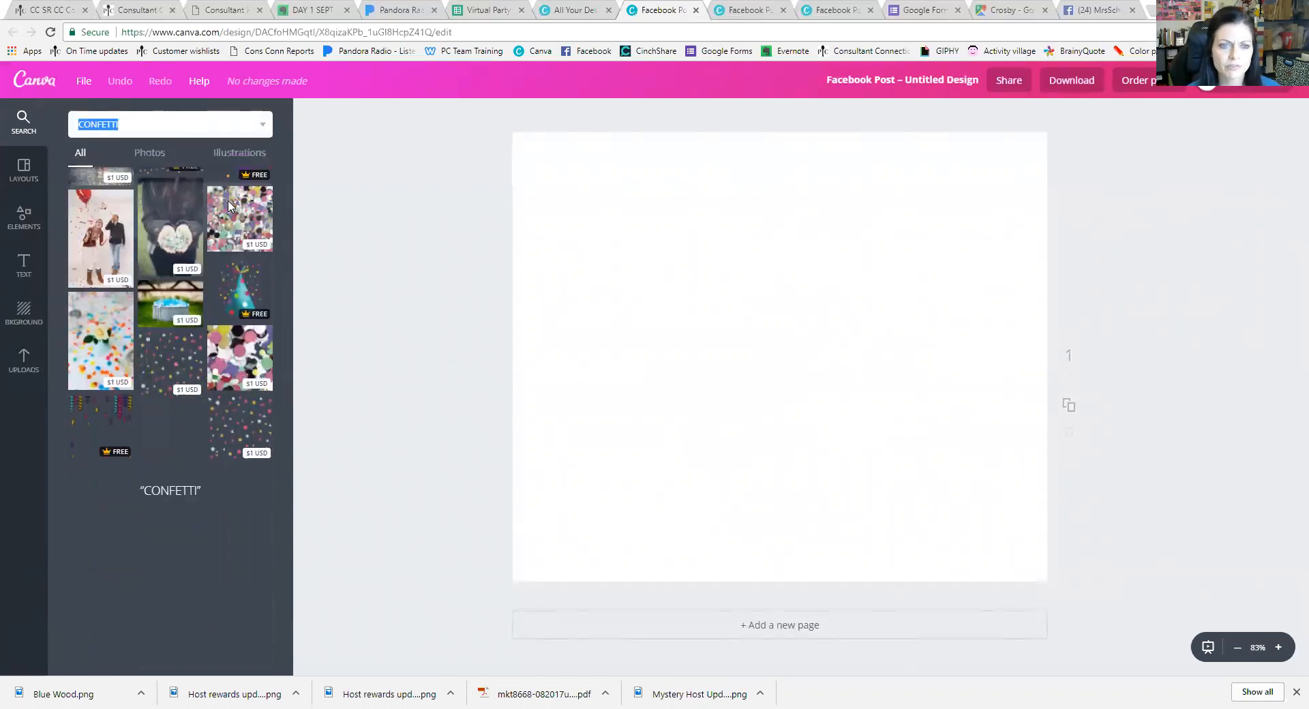
scroll(106, 372, "down", 4)
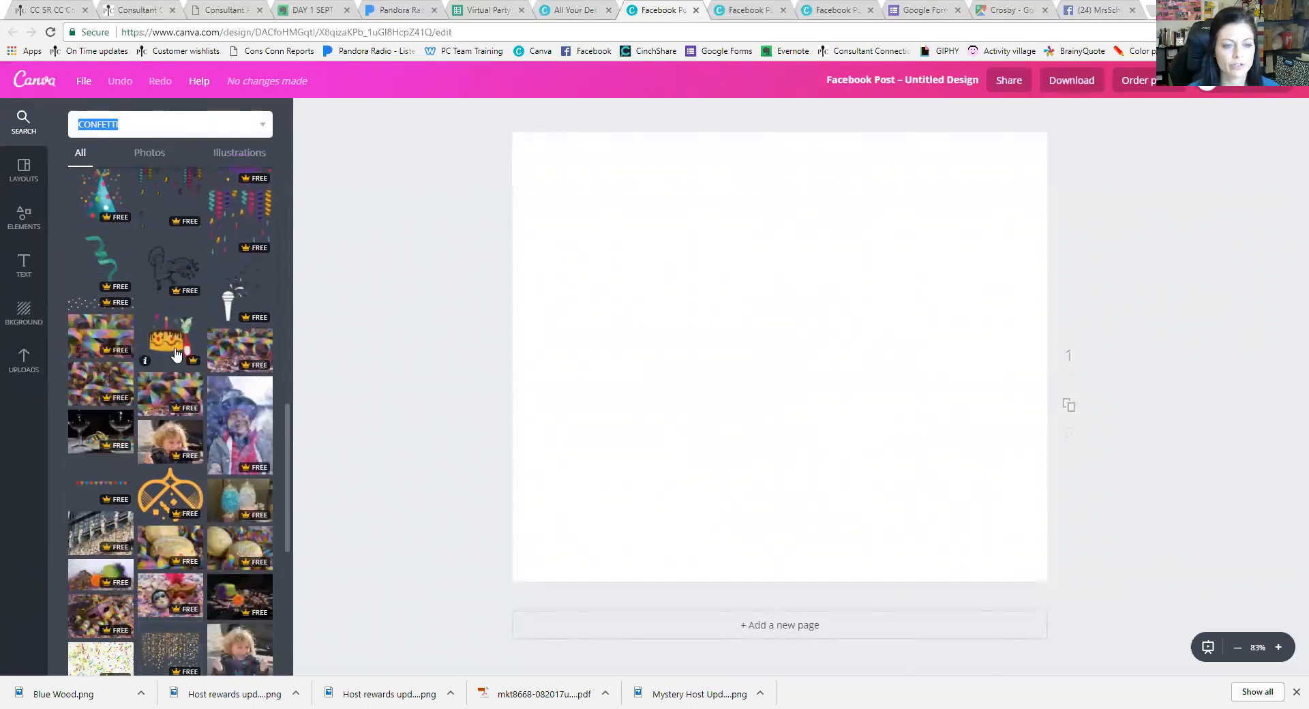
Add the streamer confetti photo, rotated upright, covering the left half of the page
left_click(105, 337)
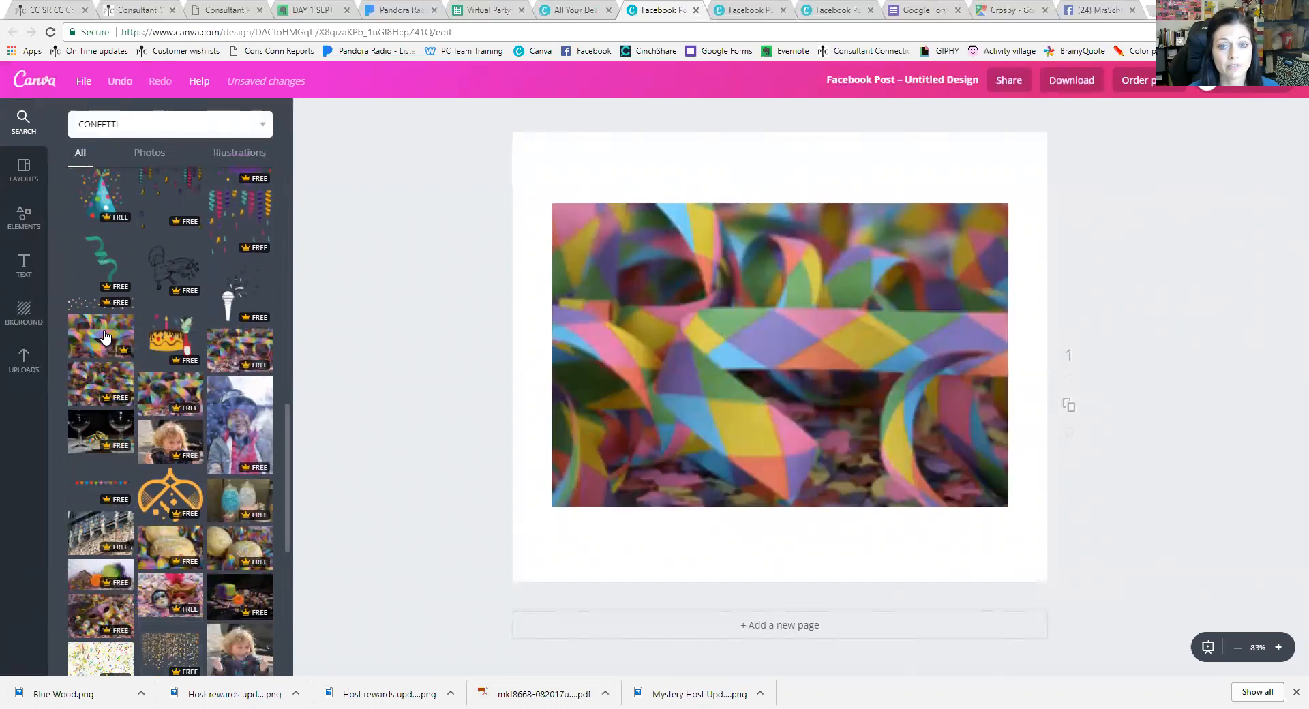
left_click_drag(778, 523, 912, 351)
left_click_drag(810, 364, 652, 368)
left_click(860, 360)
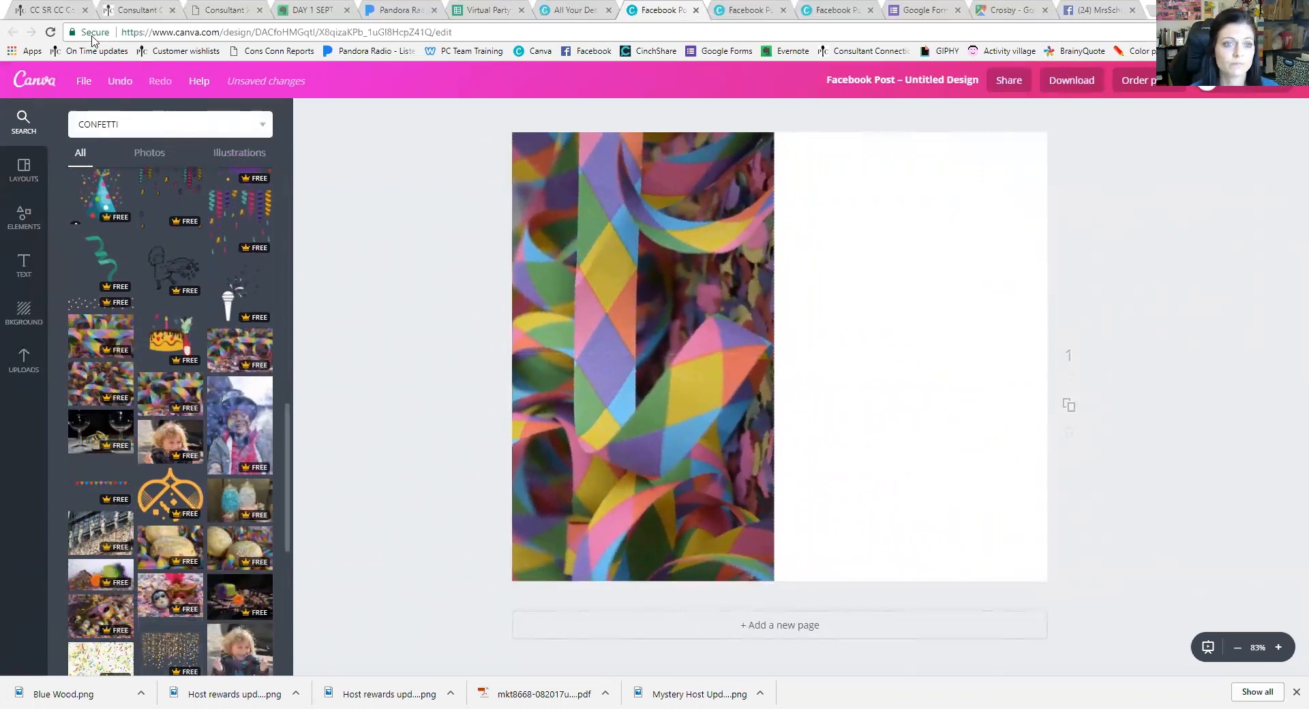
Search images for 'RELAX', then for 'CELEBRATE', and browse the celebrate results
double_click(145, 122)
type("RELAX")
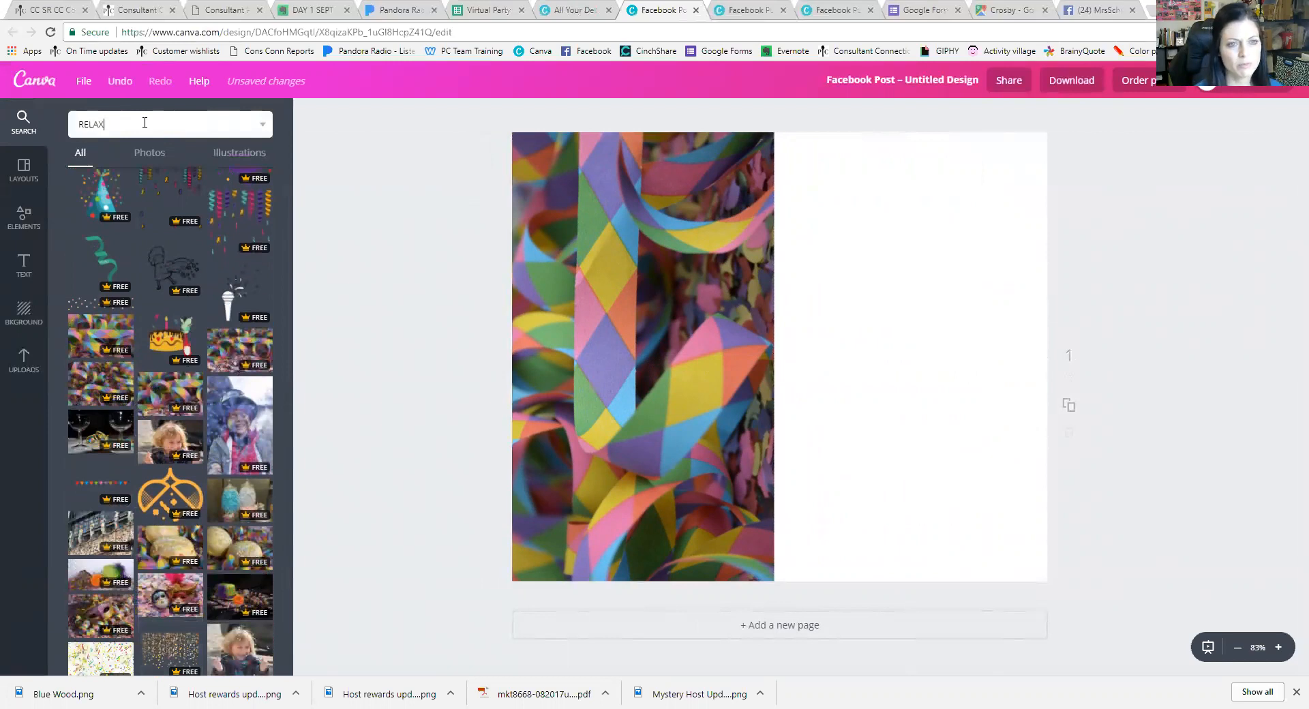
key("Return")
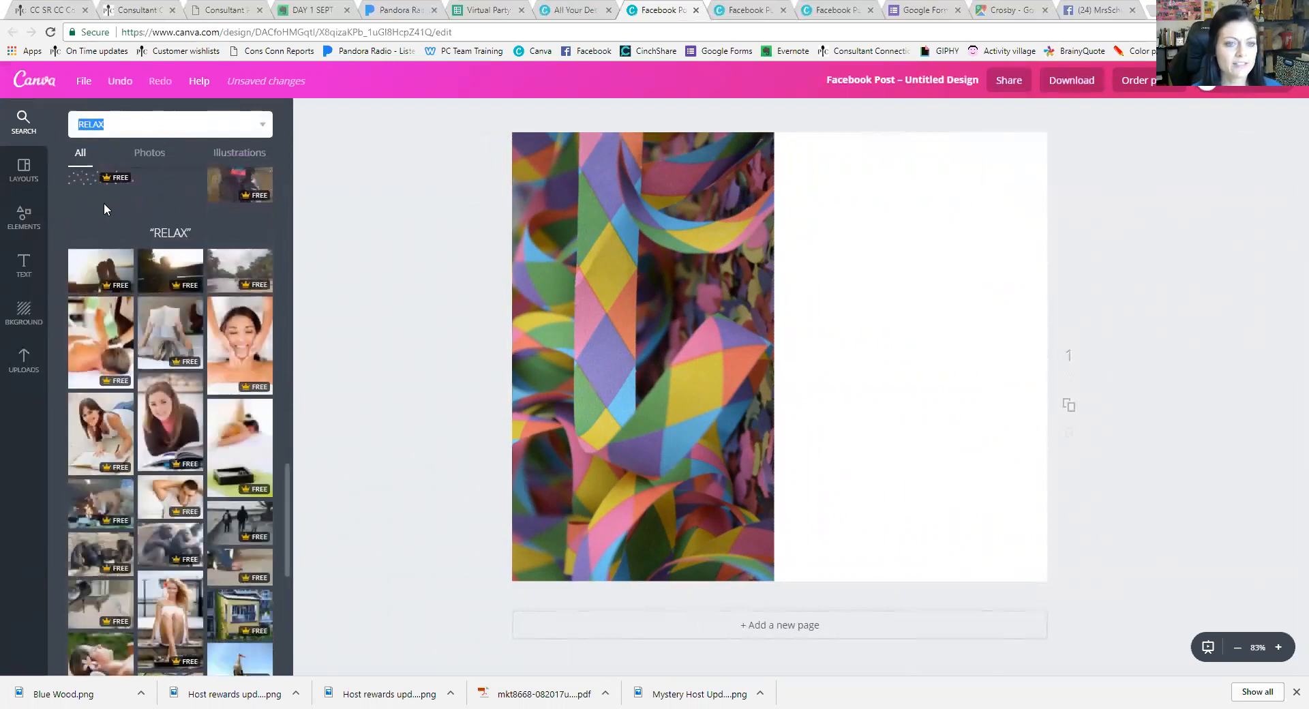
scroll(239, 349, "down", 7)
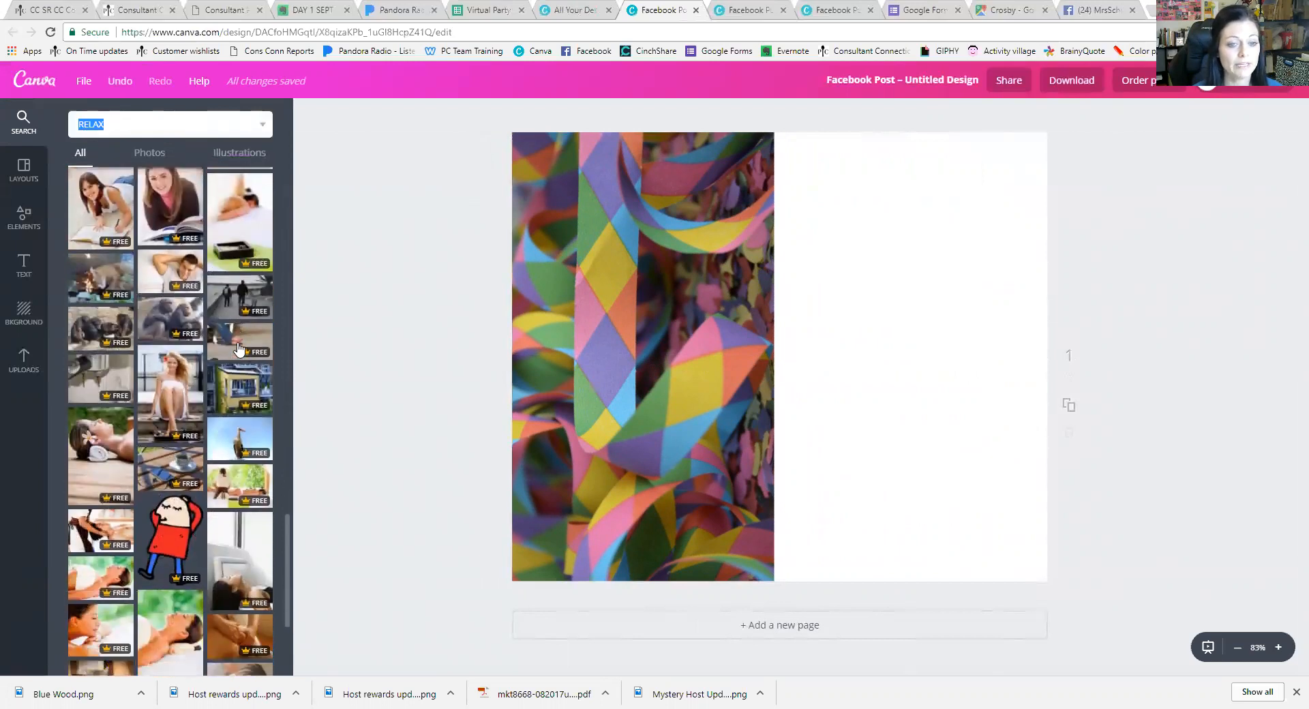
scroll(238, 350, "up", 10)
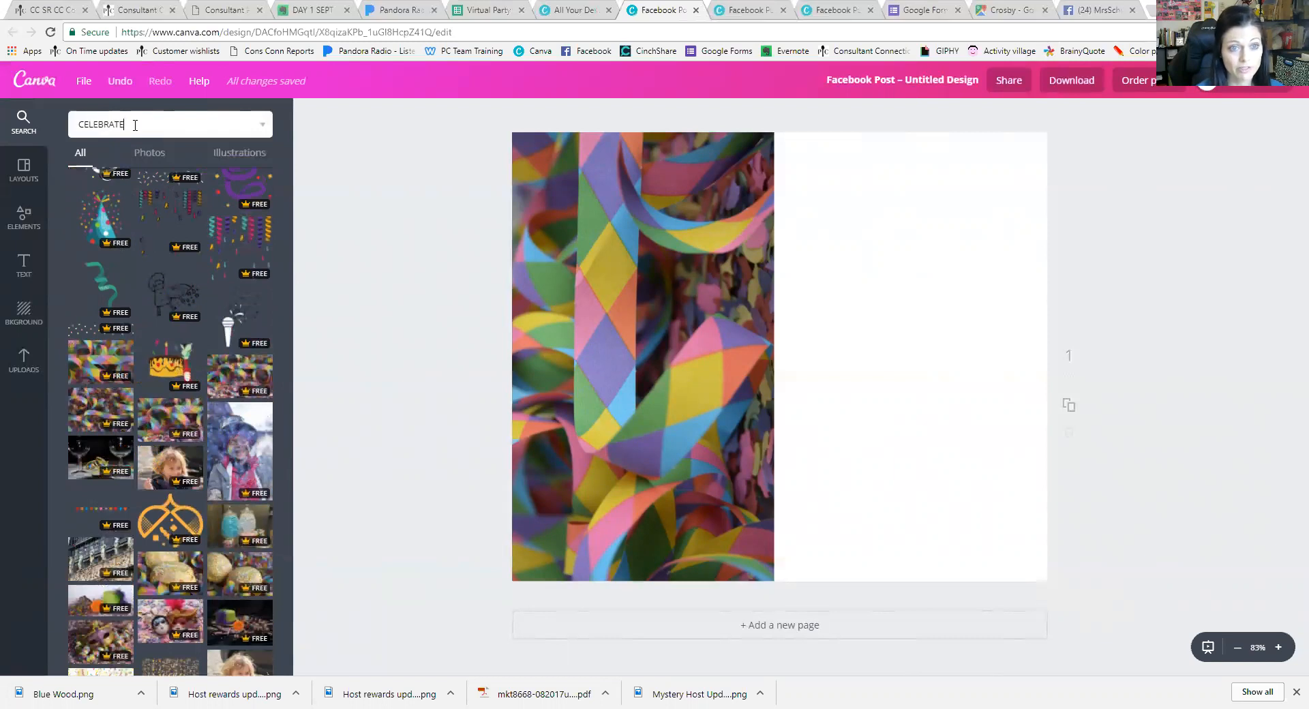
key("Return")
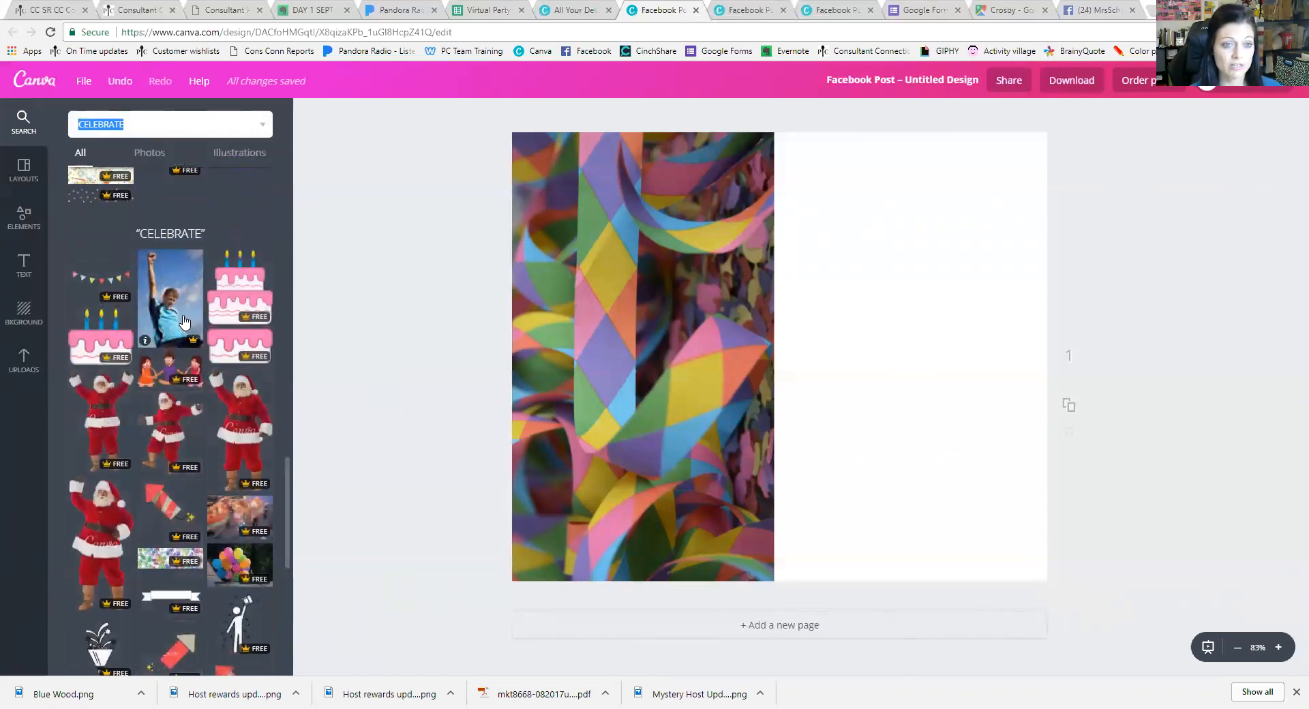
scroll(232, 304, "down", 5)
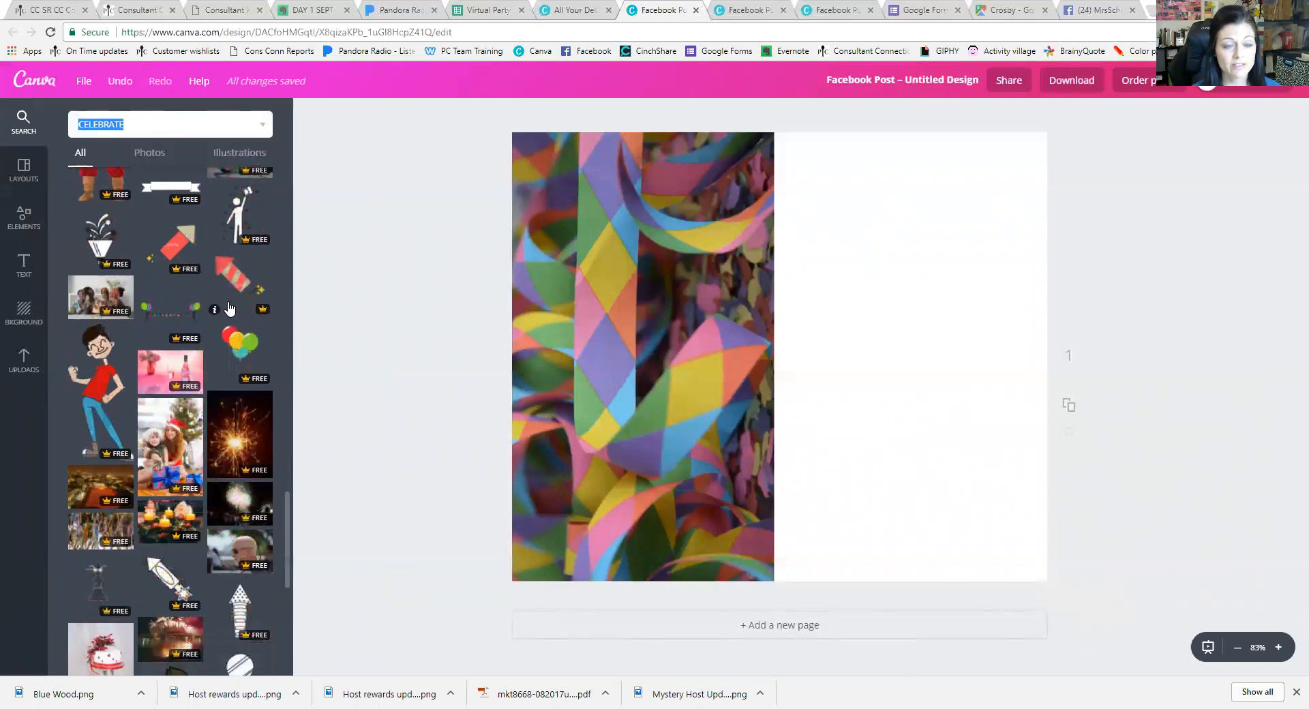
scroll(230, 309, "down", 3)
scroll(229, 309, "down", 10)
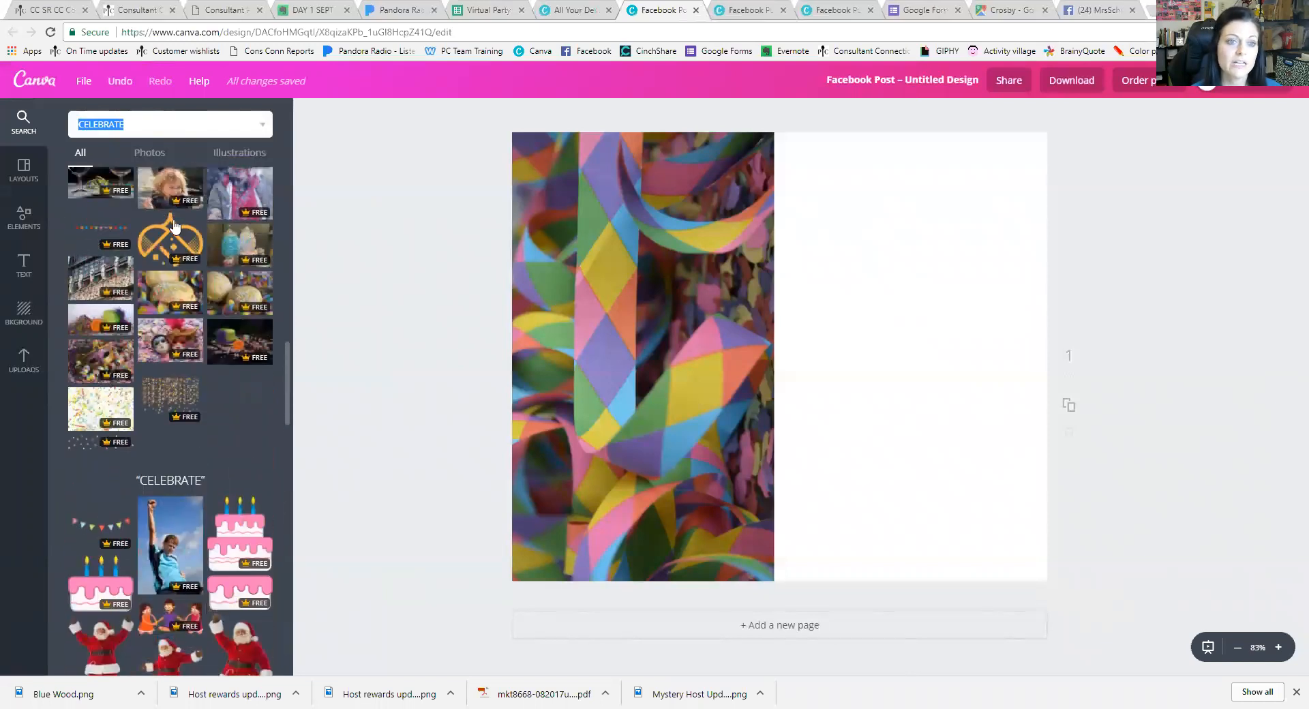
Add the boy-in-top-hat photo and enlarge it to fill the page's right half
scroll(173, 219, "down", 8)
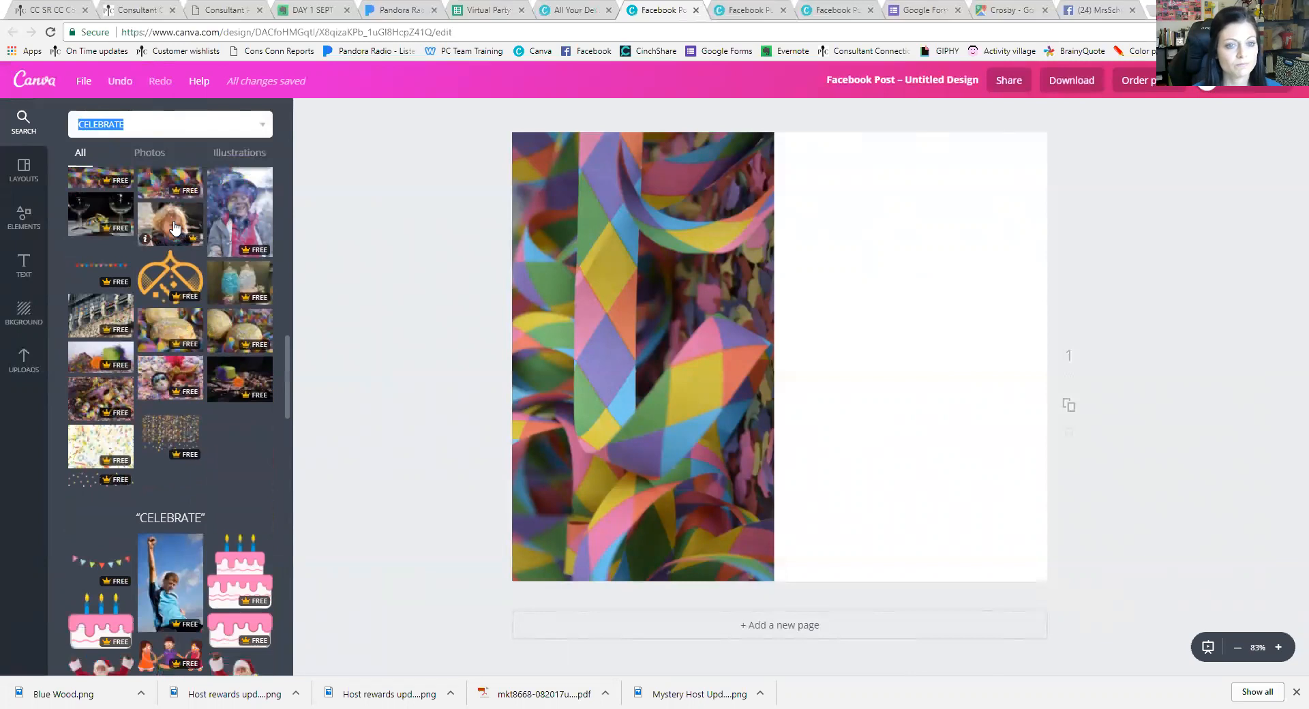
left_click(244, 232)
left_click_drag(820, 369, 973, 347)
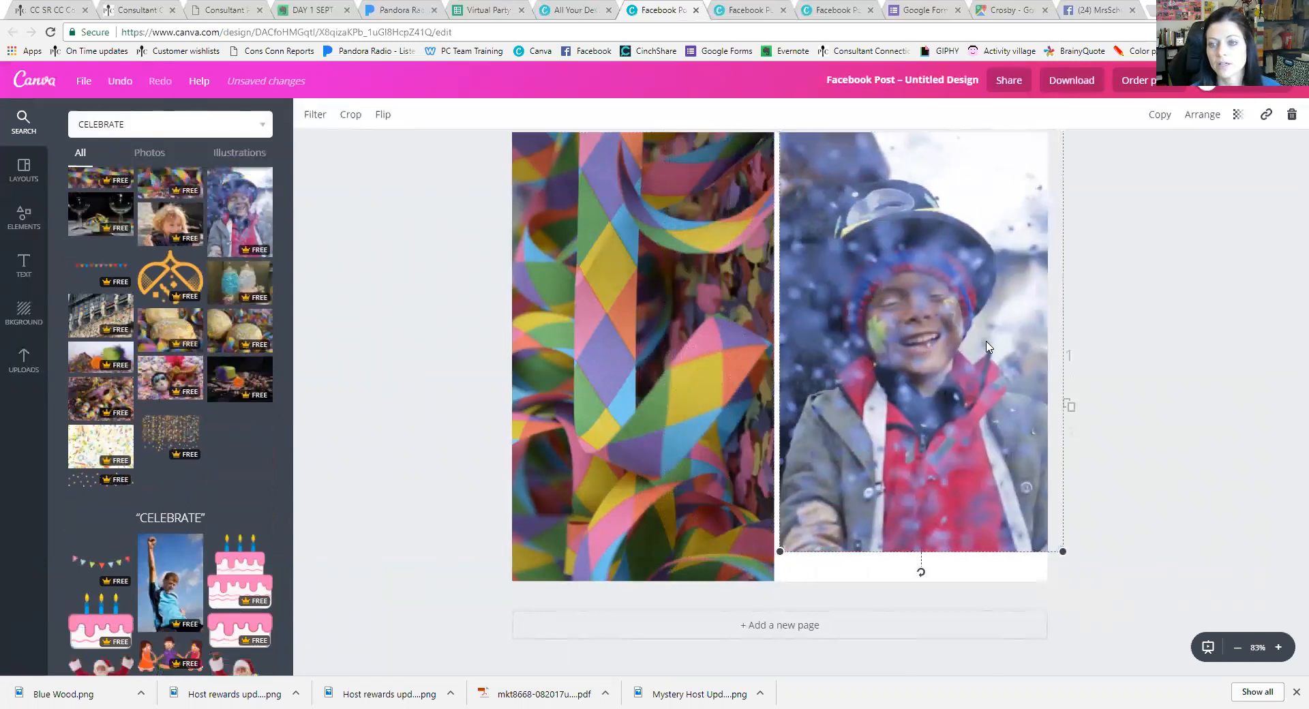
left_click_drag(767, 558, 748, 598)
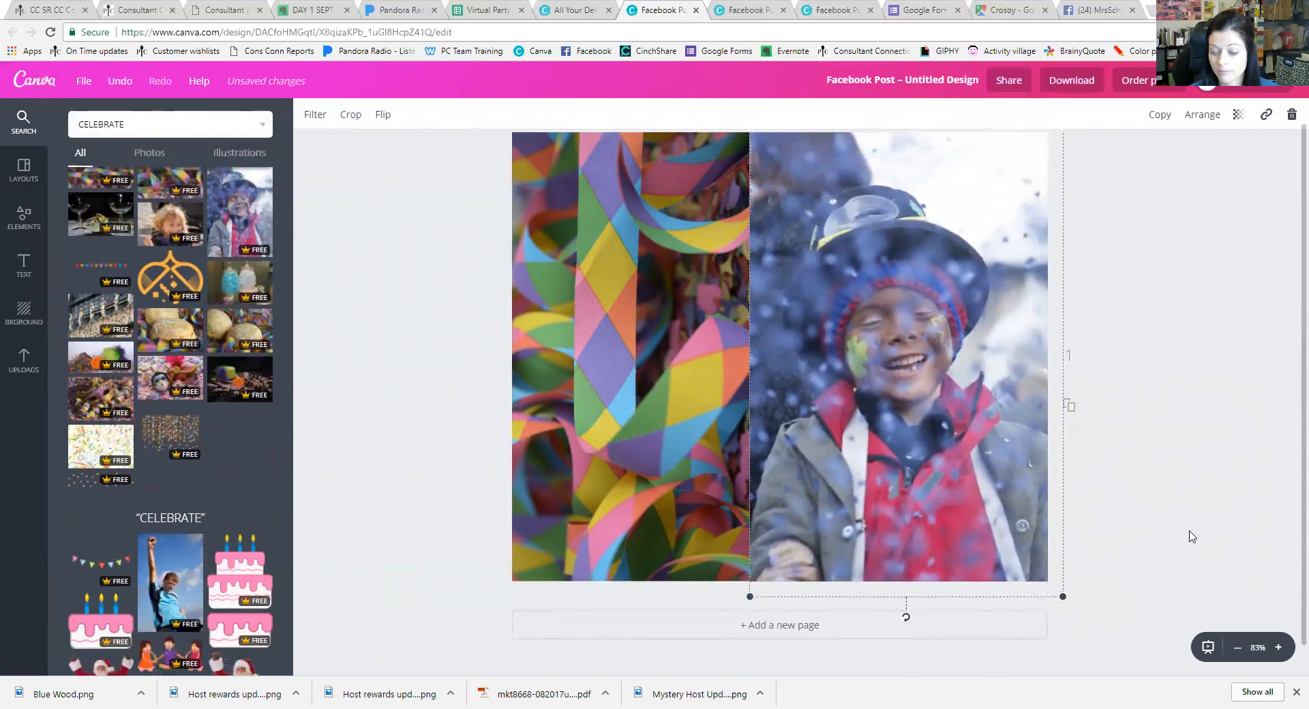
Layer the confetti ribbon photo in front of the boy photo
scroll(1192, 537, "up", 1)
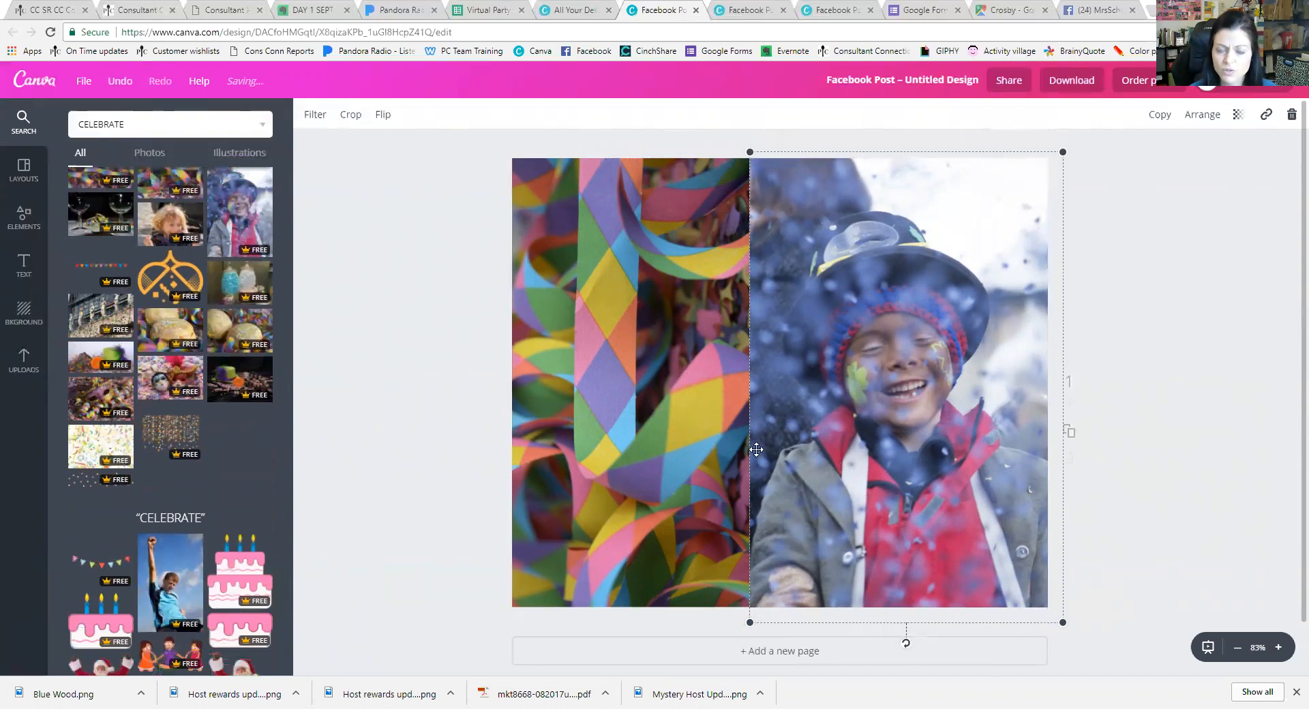
left_click(706, 420)
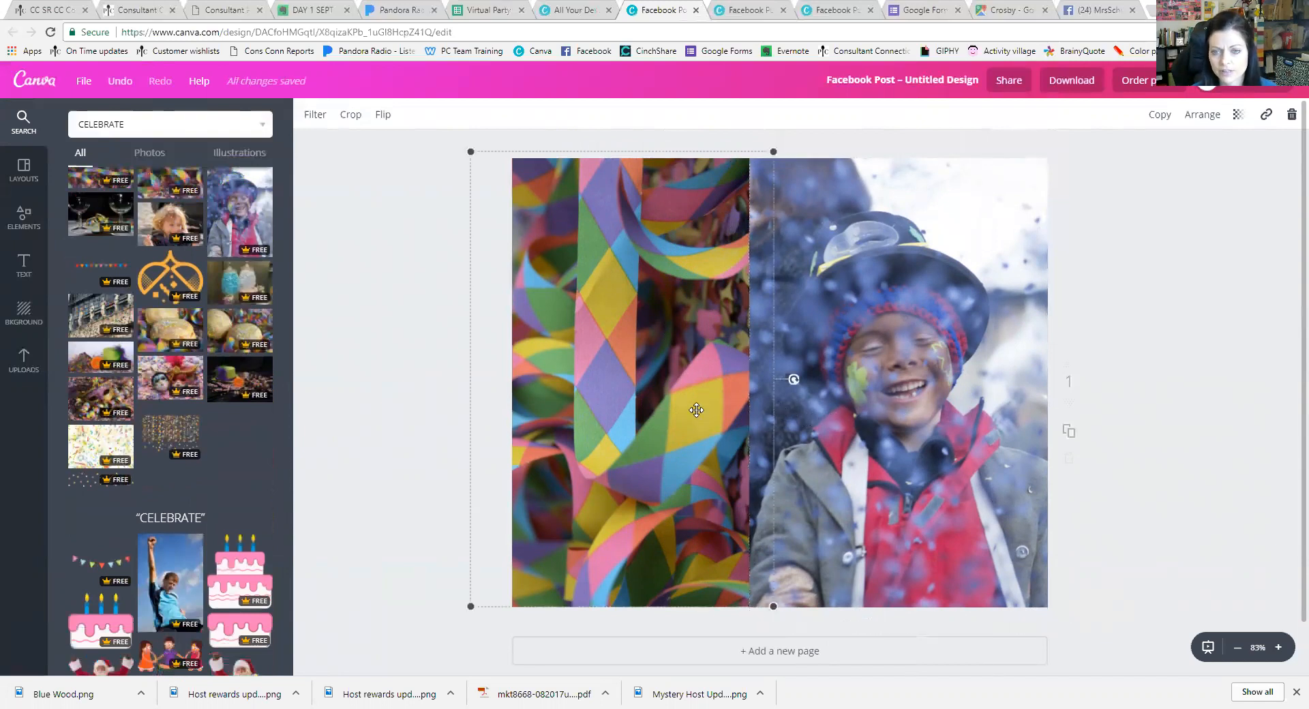
left_click(849, 408)
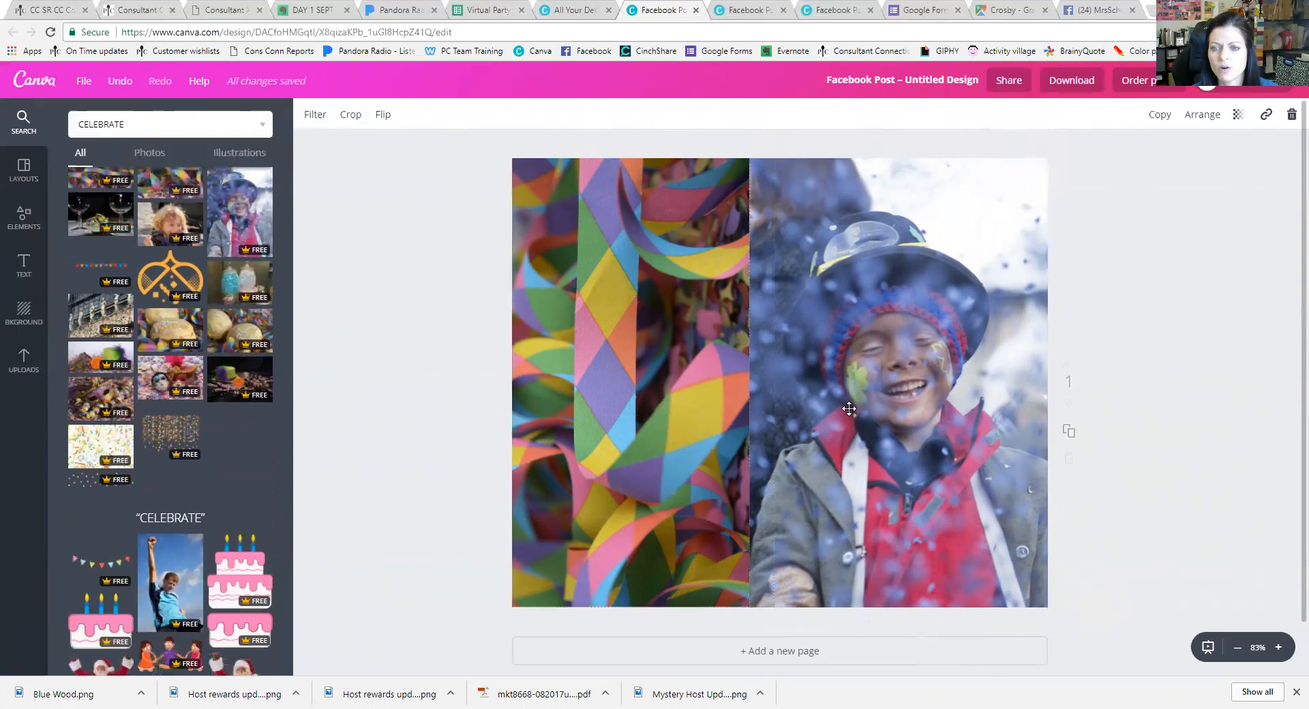
left_click(689, 400)
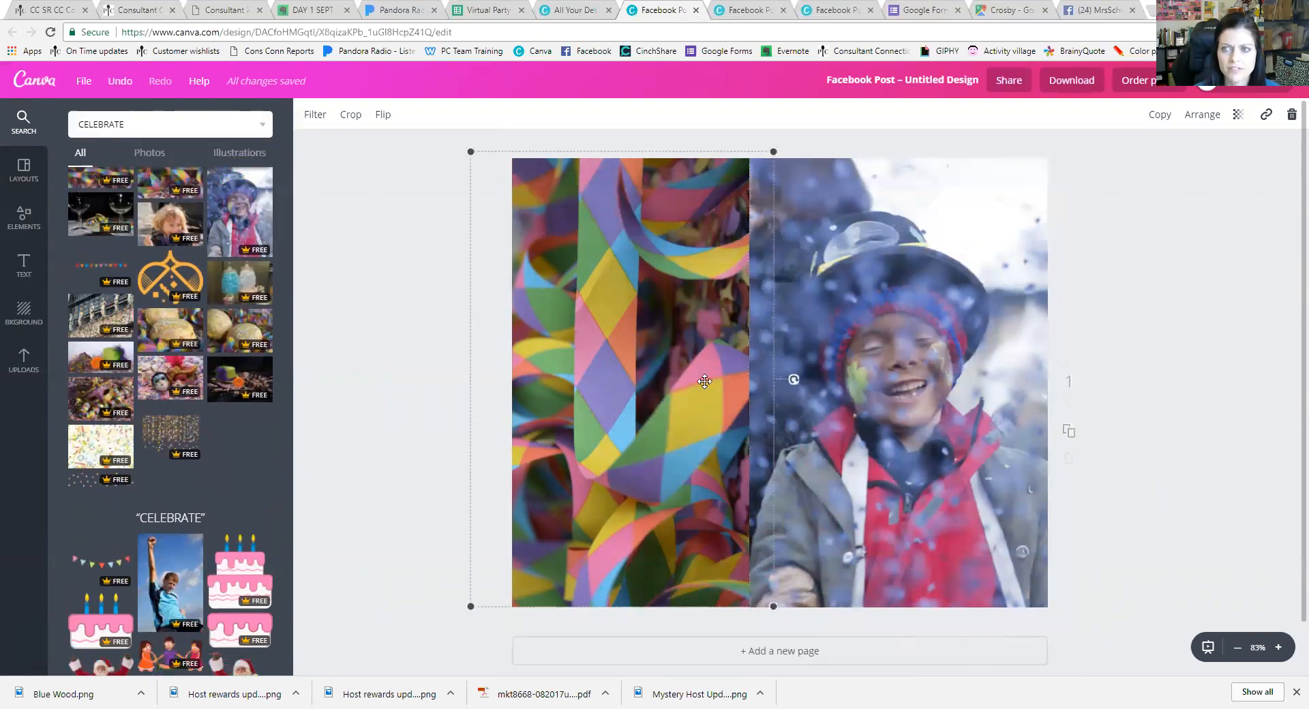
left_click(1207, 117)
left_click(1178, 156)
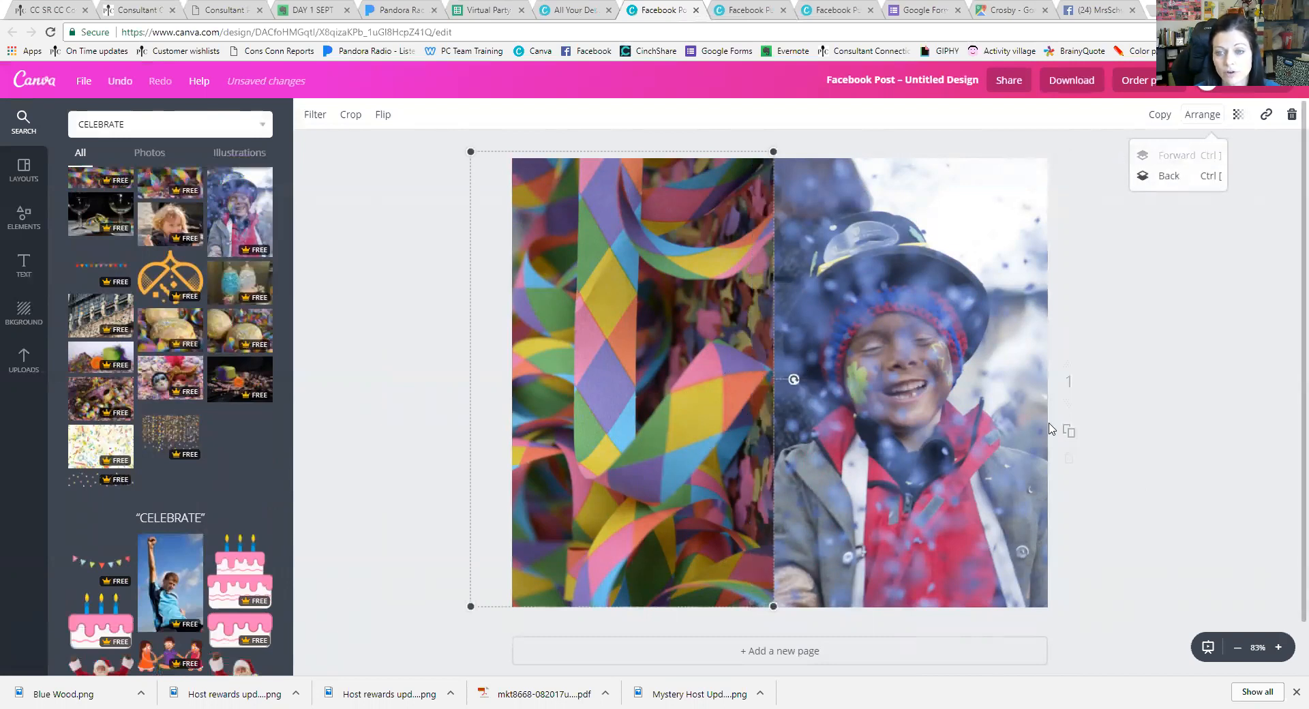
left_click(1168, 175)
left_click(1180, 157)
left_click(1103, 245)
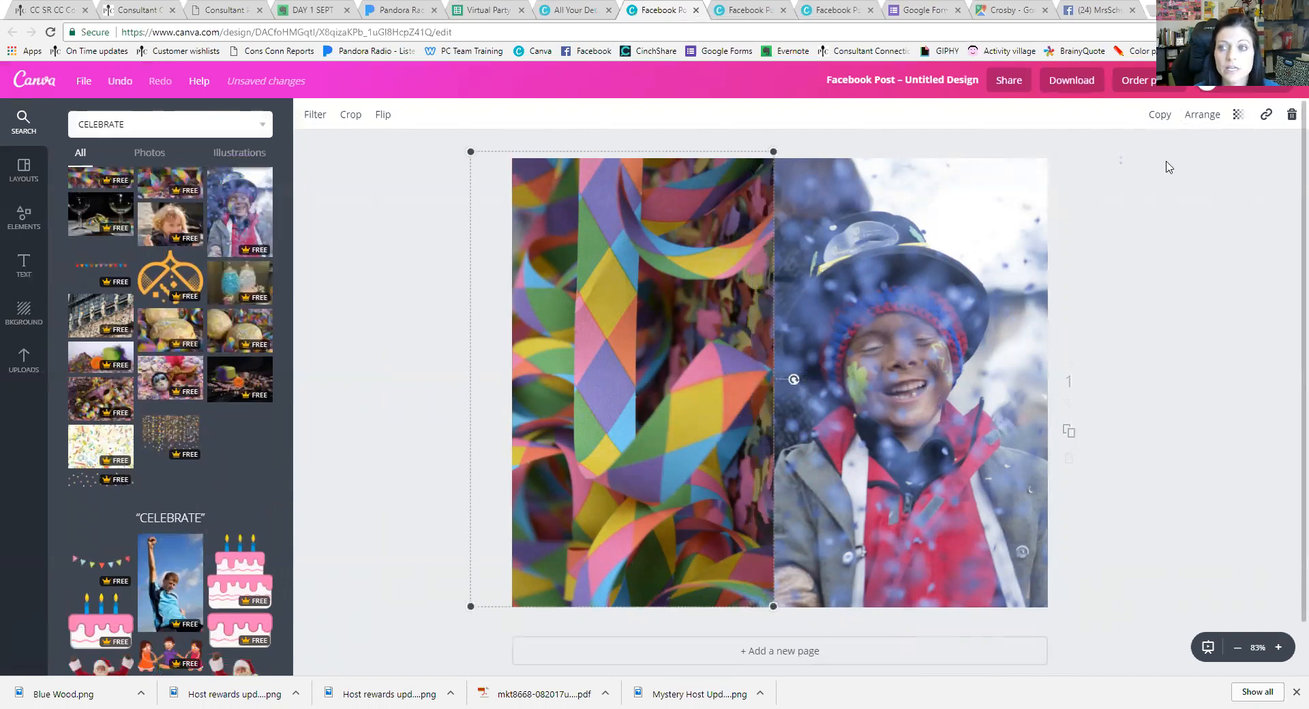
Leave the ribbon photo fully opaque and set the boy photo's transparency to 61
left_click(1238, 115)
left_click_drag(1214, 155, 1162, 163)
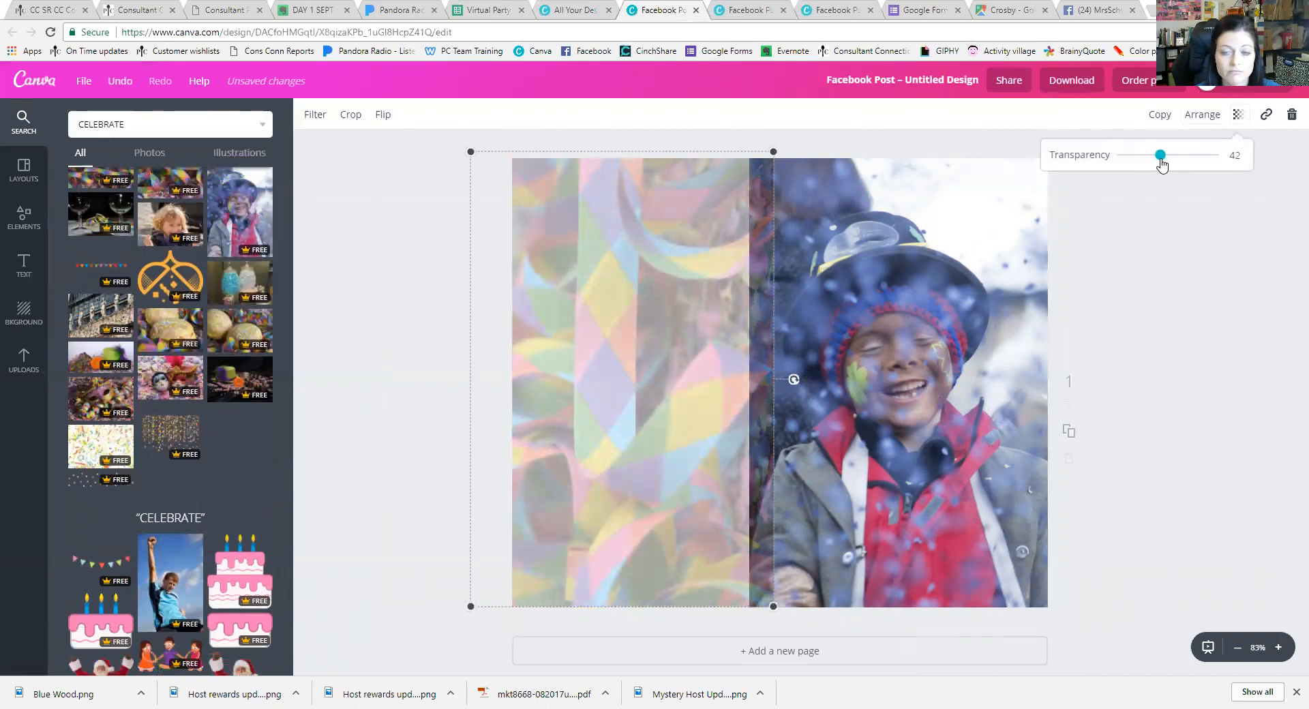
left_click_drag(1162, 165, 1221, 163)
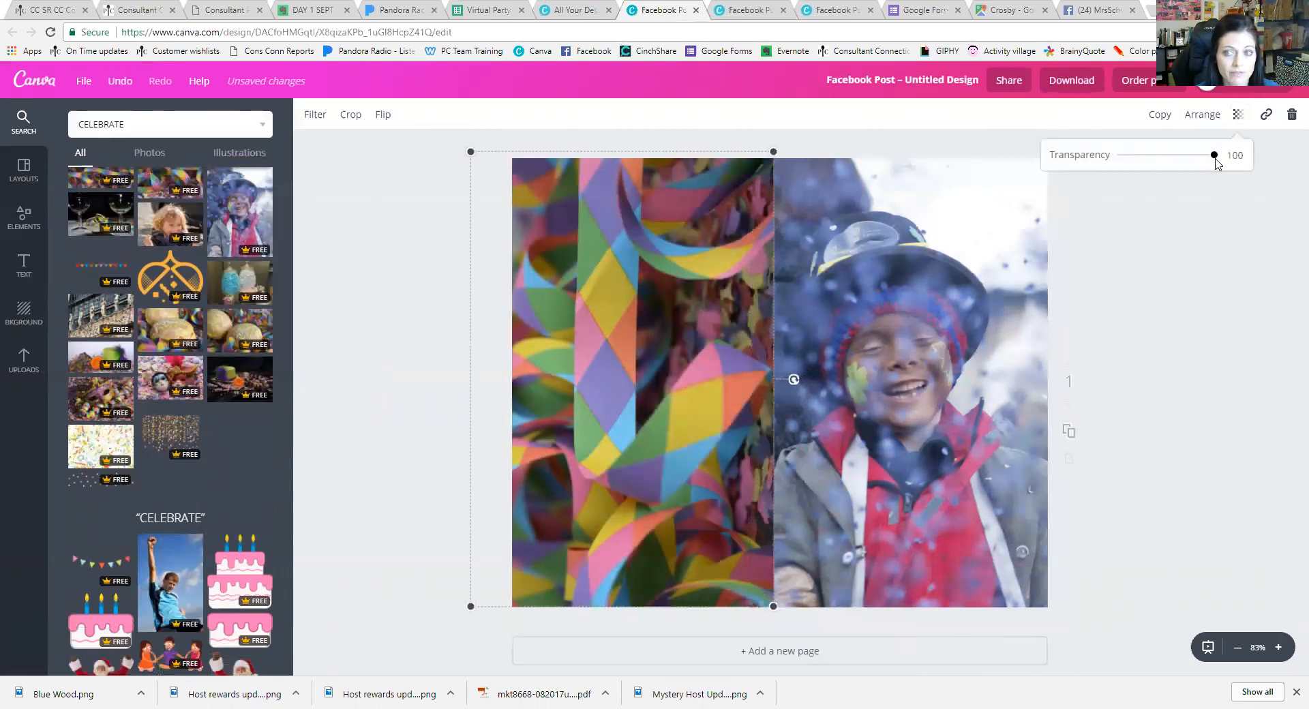
left_click(985, 264)
left_click(1237, 115)
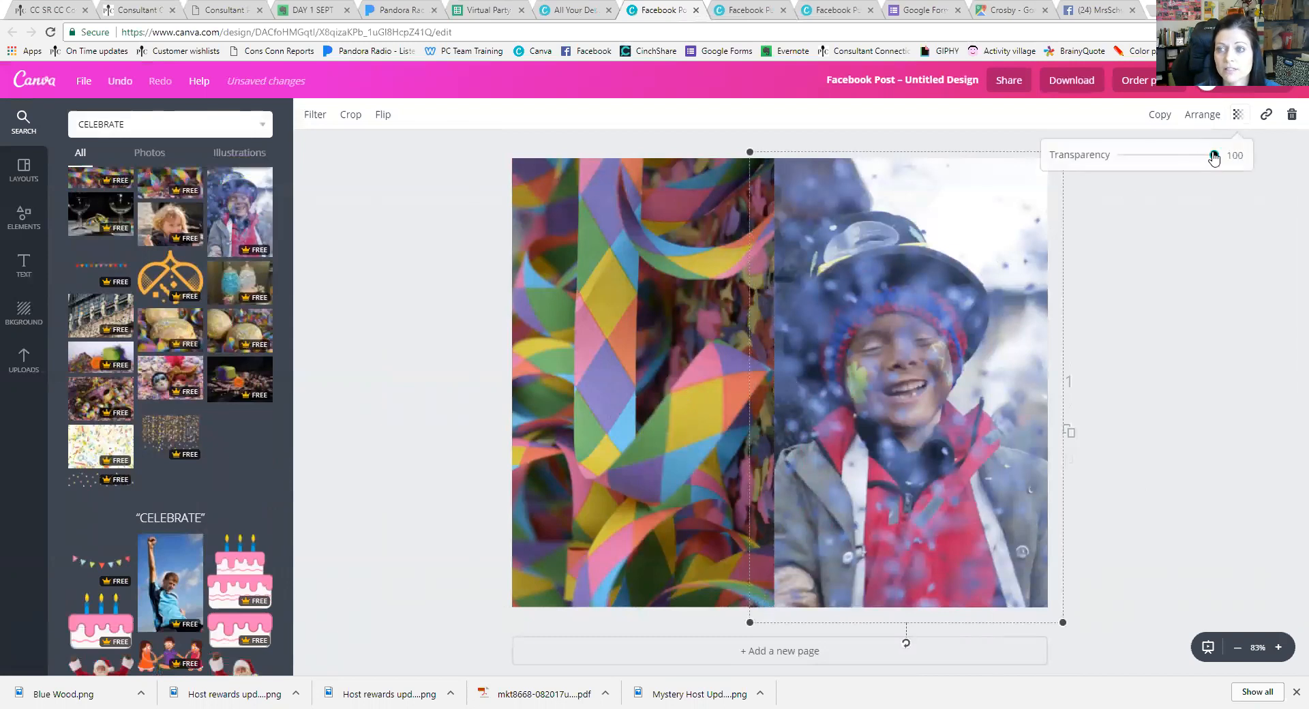
left_click_drag(1214, 157, 1178, 161)
left_click(1028, 305)
left_click(1141, 524)
Add a 'Kids love to cook!' heading near the top right of the boy photo
left_click(26, 266)
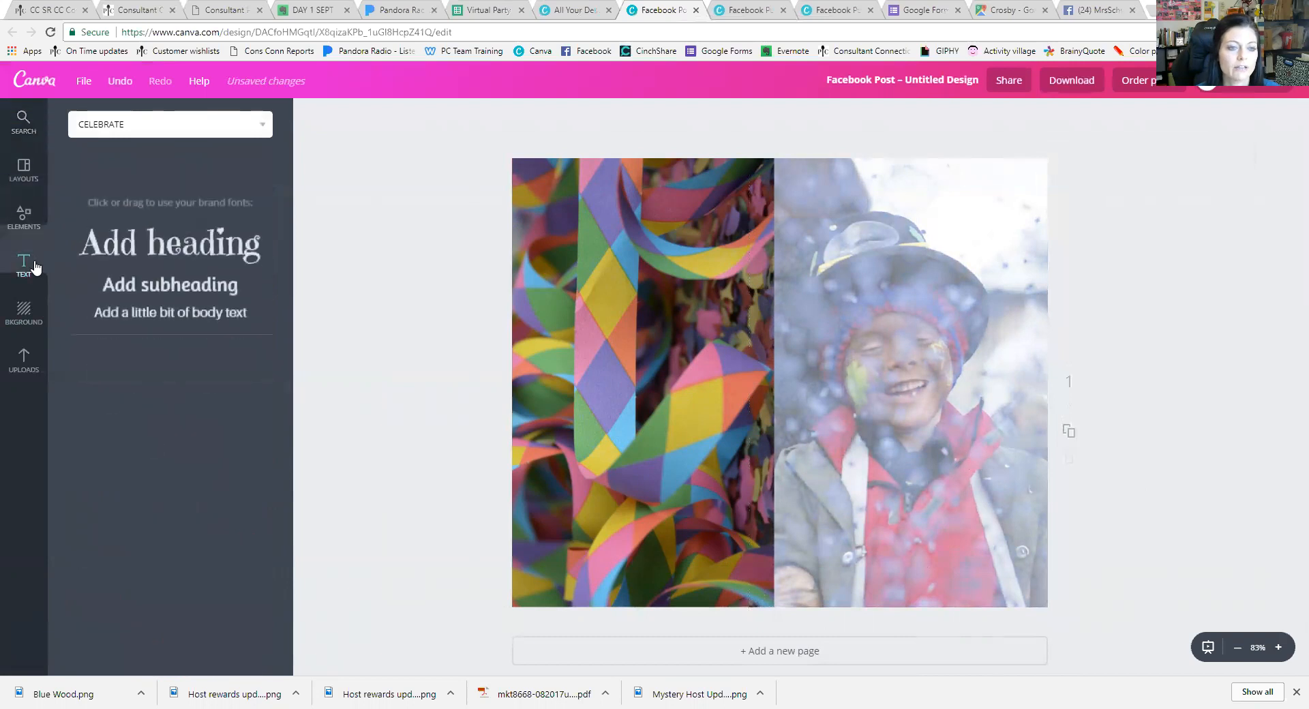
left_click(197, 216)
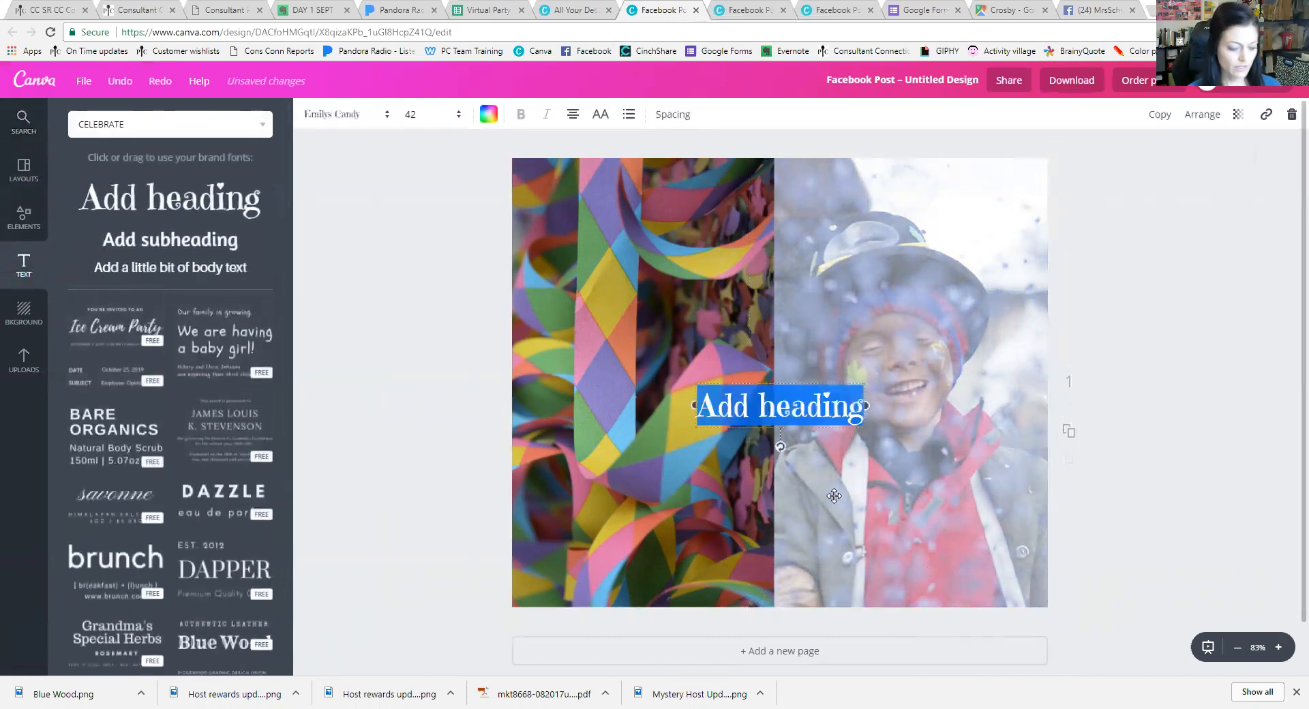
type("KIDS")
key("BackSpace")
key("BackSpace")
key("BackSpace")
key("BackSpace")
type("Kids love ")
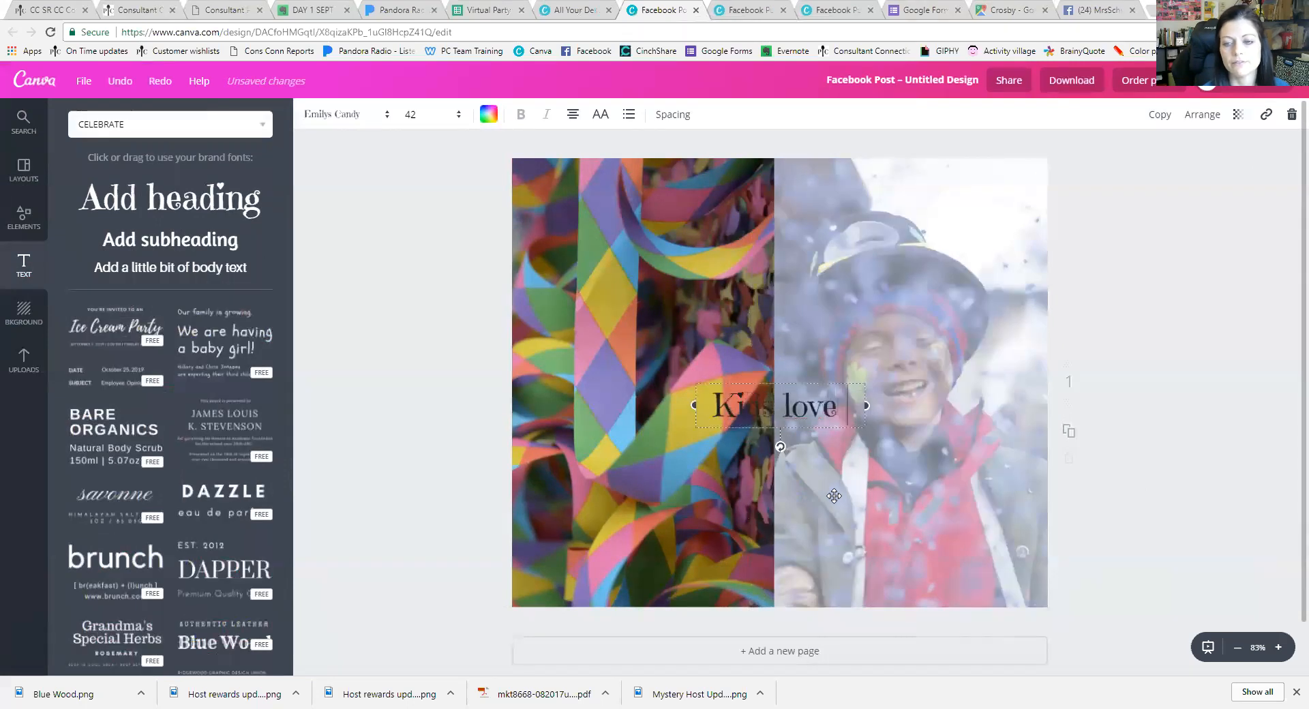
type("to cook!")
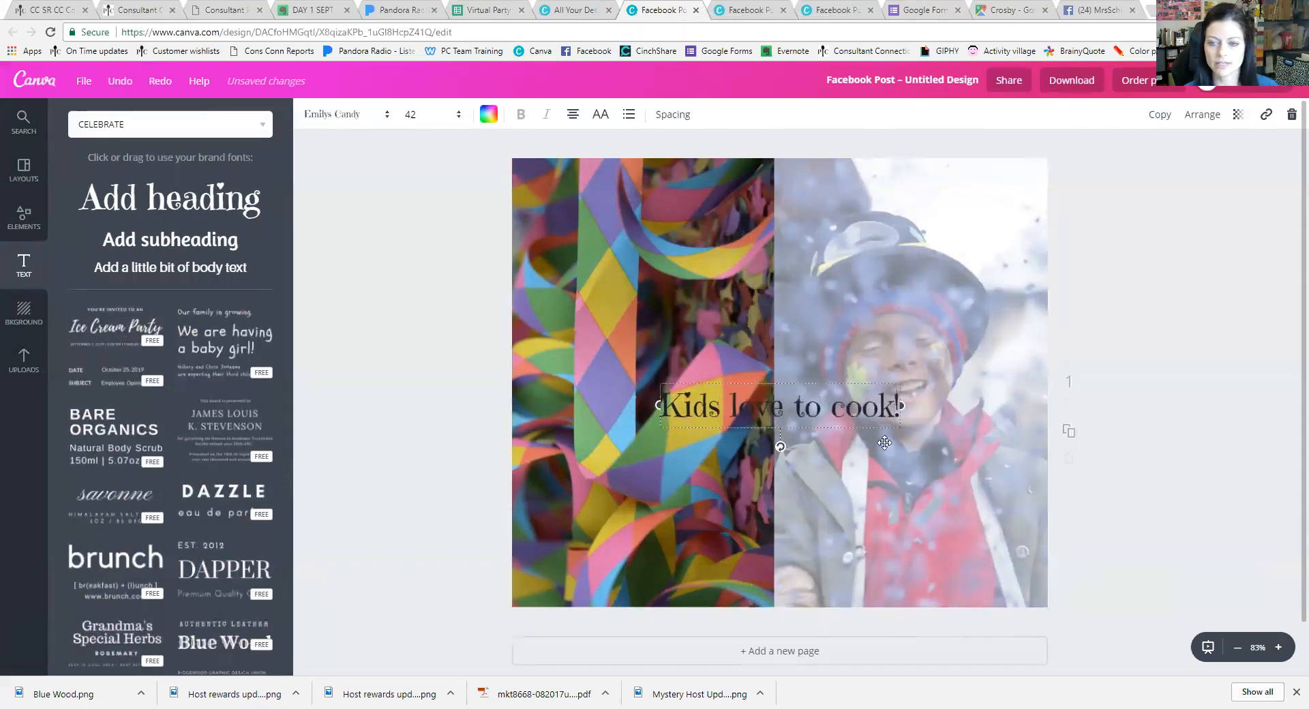
left_click_drag(858, 384, 992, 178)
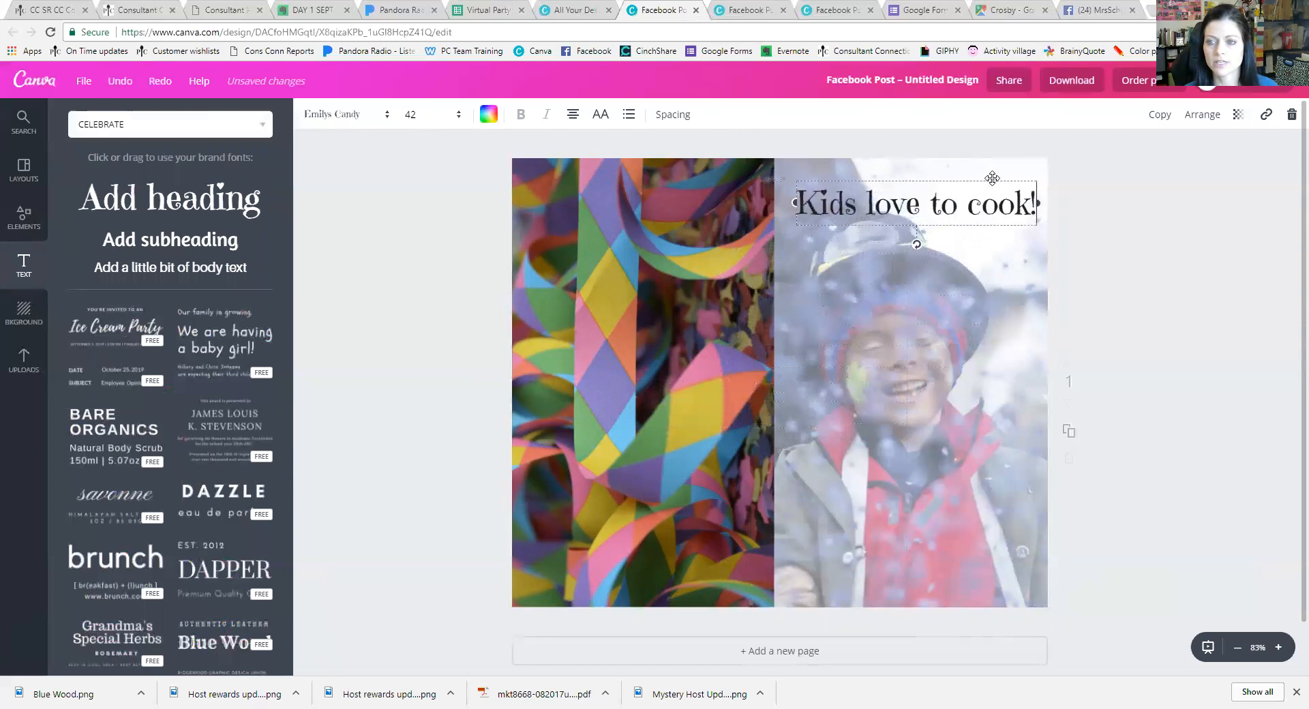
left_click(991, 251)
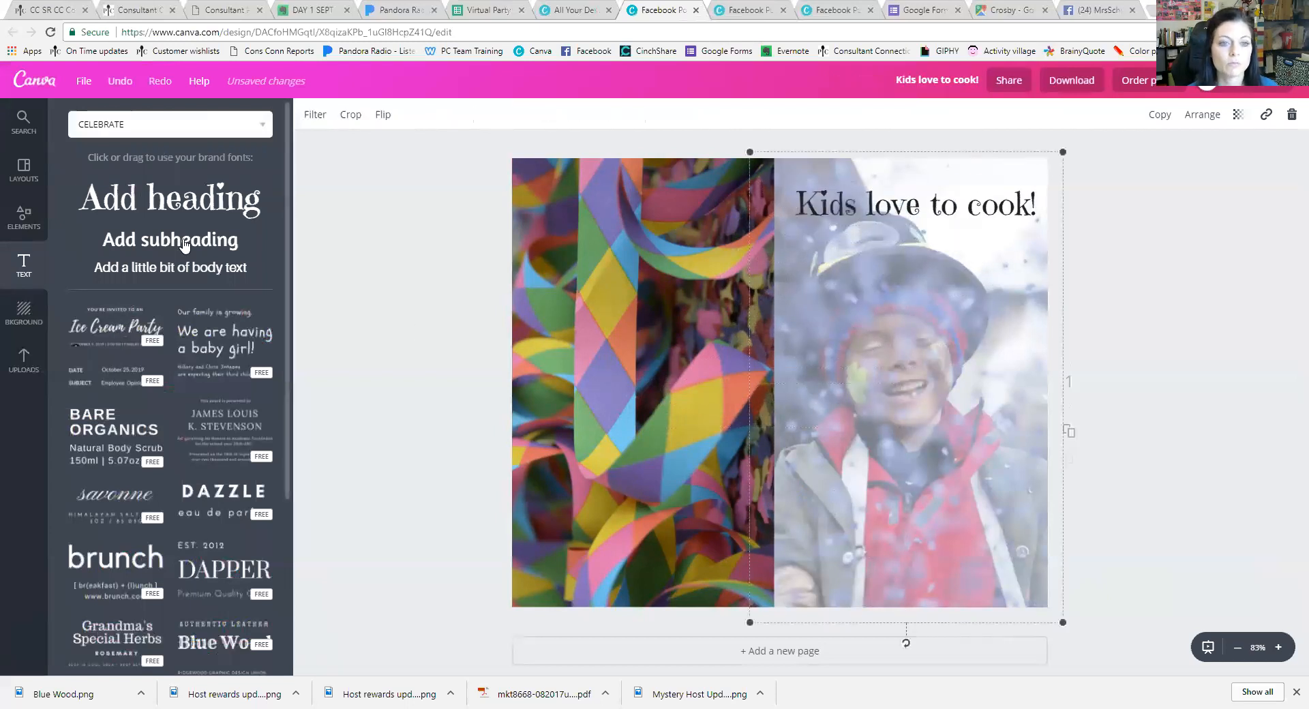
Add a subheading under the title reading 'Type a GIF below to share how your kids respond to cooking!' on separate lines
left_click(214, 251)
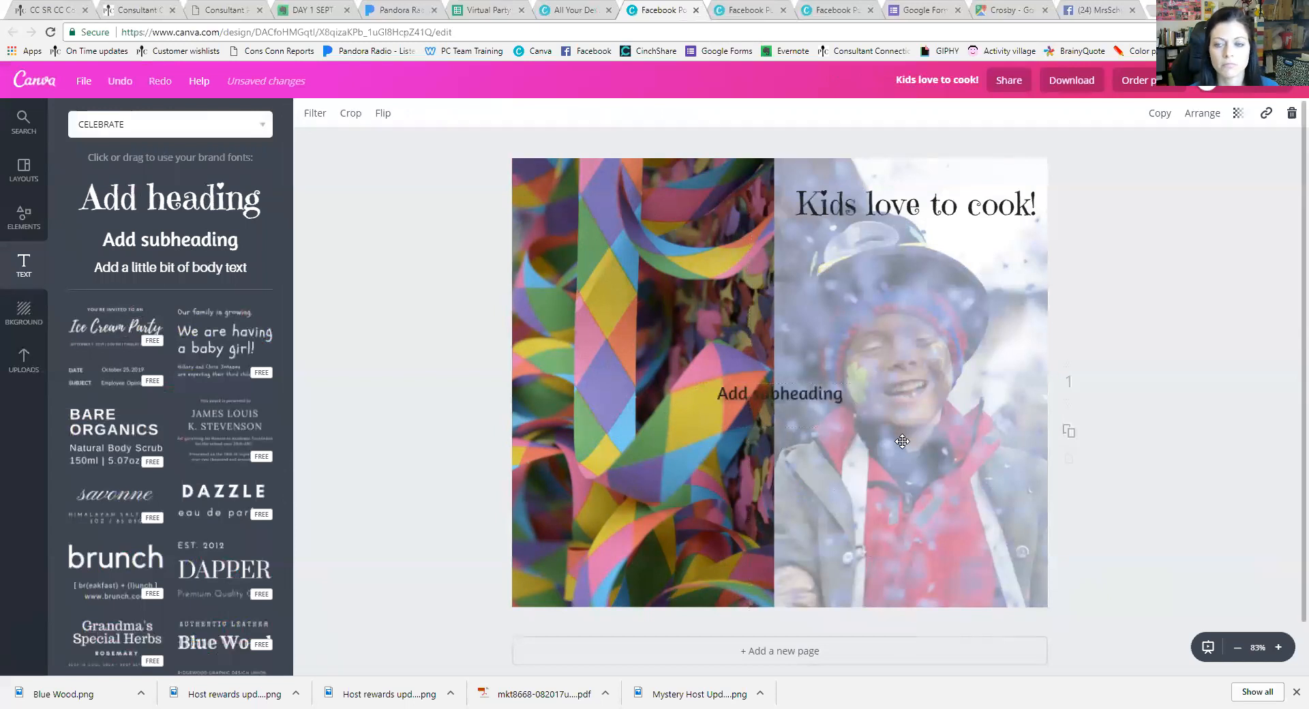
left_click_drag(818, 380, 952, 273)
type("Ty")
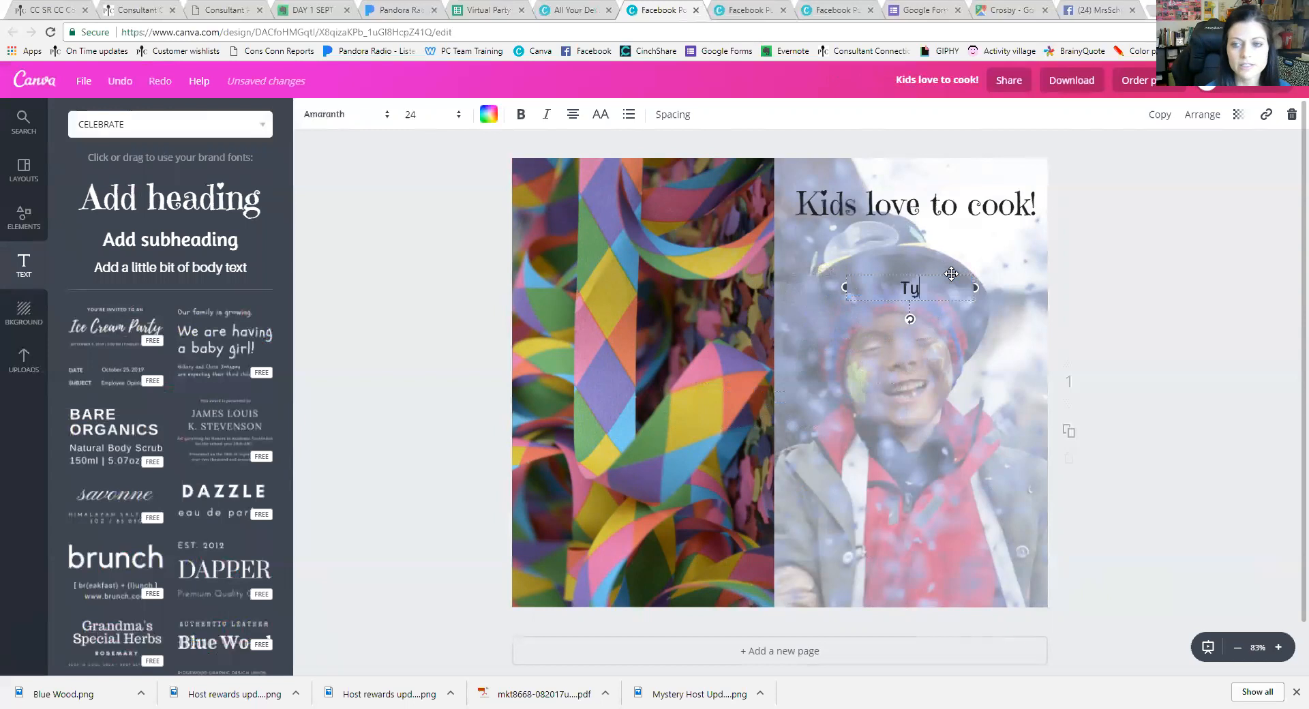
type("pe a")
key("Return")
type("GIF")
key("Return")
type("below t")
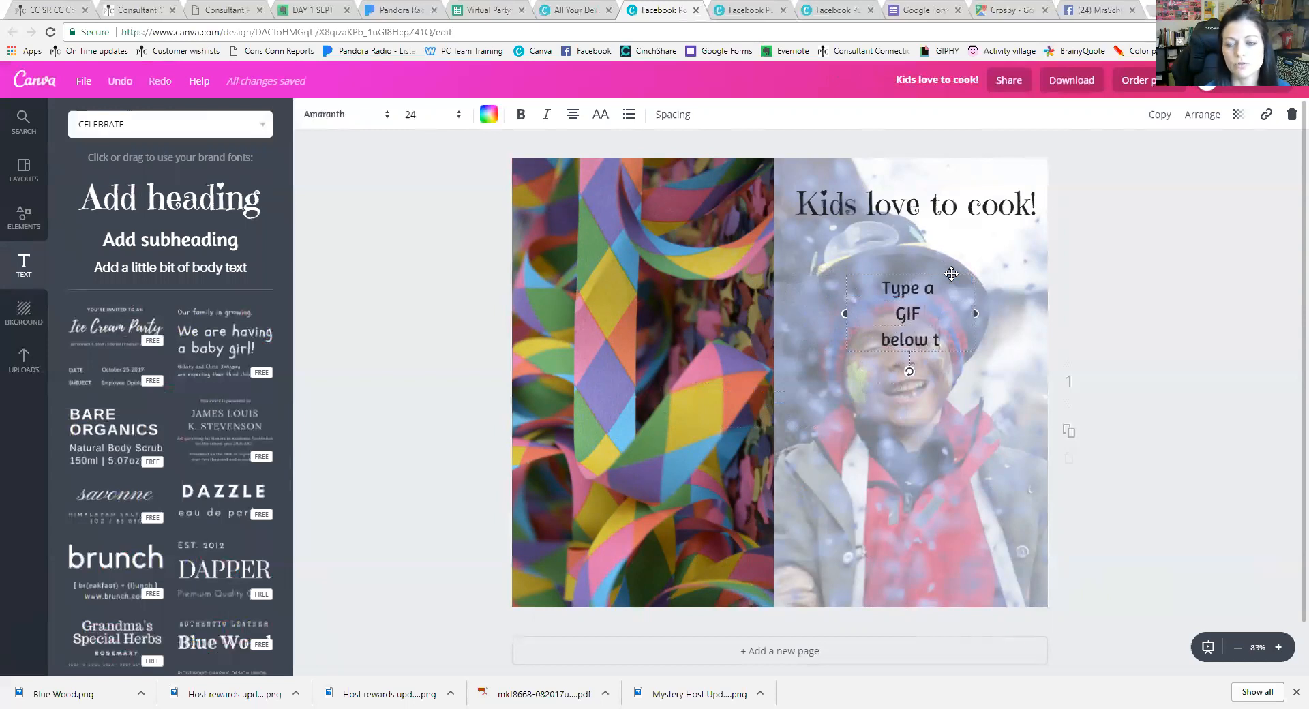
type("o share")
key("Return")
type("how your kids")
key("Return")
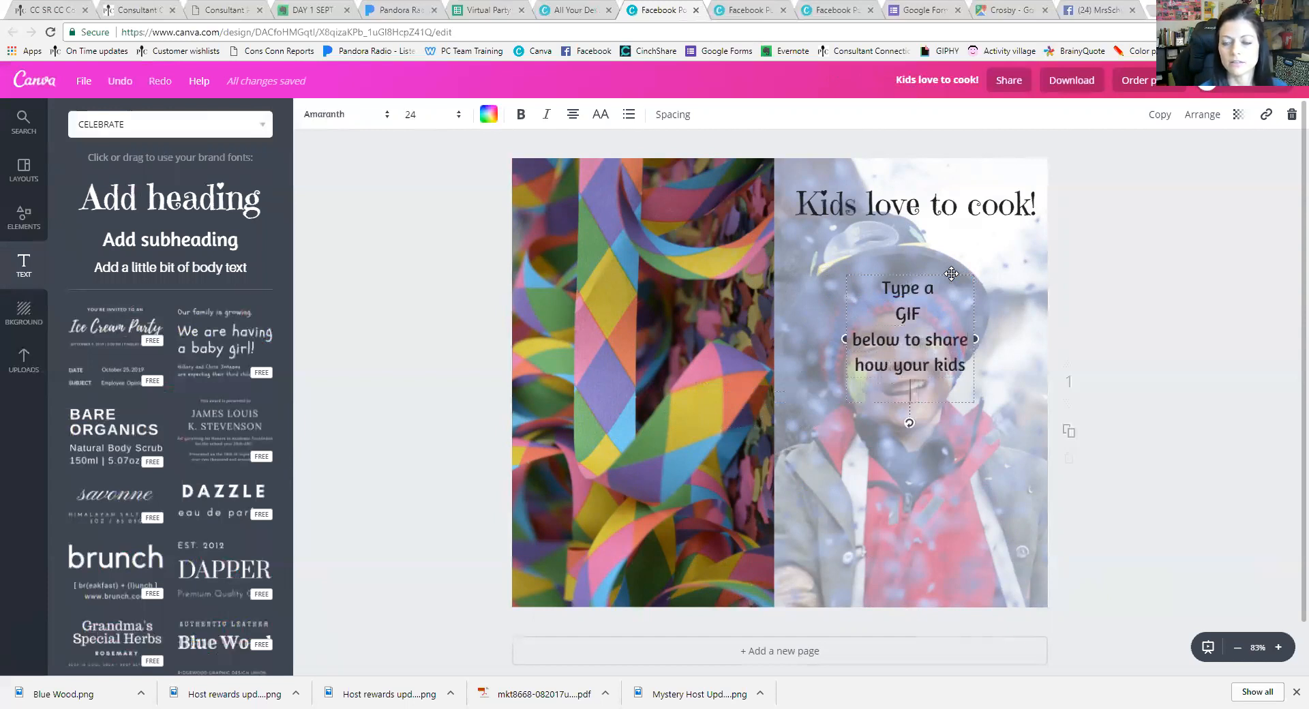
type("respond")
key("Return")
type("to cooki")
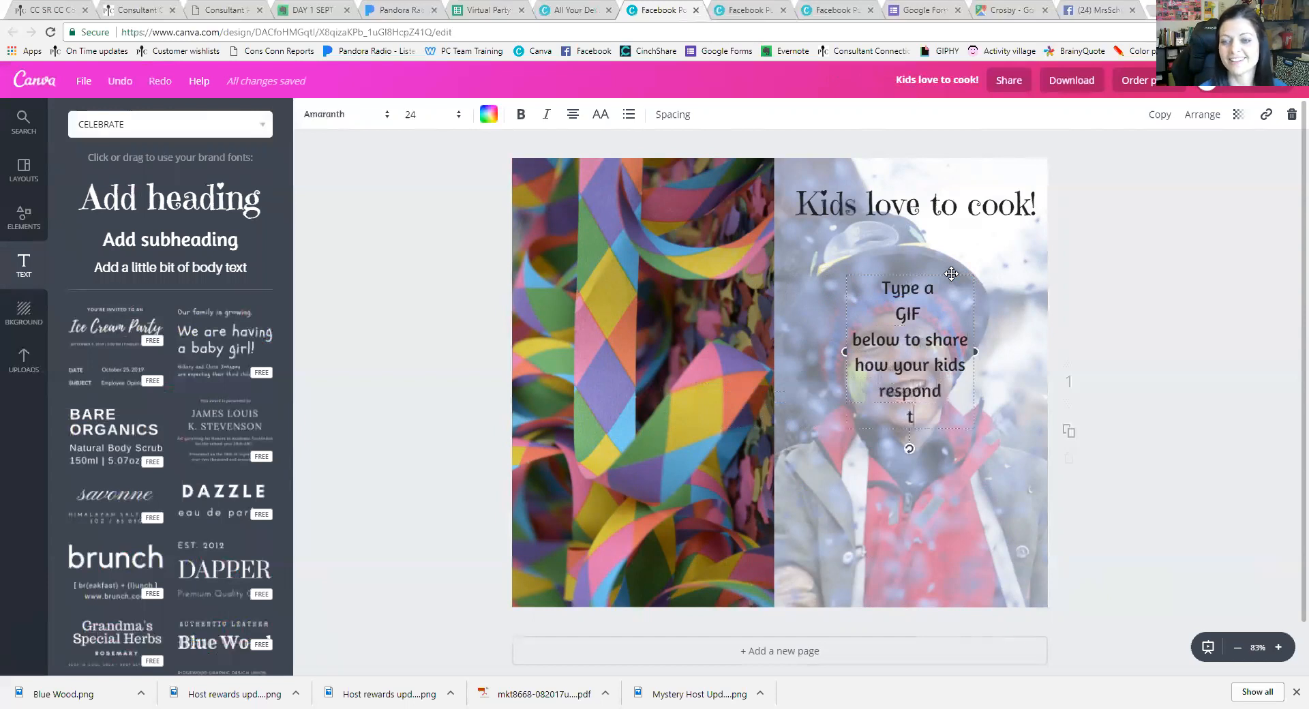
type("ng!")
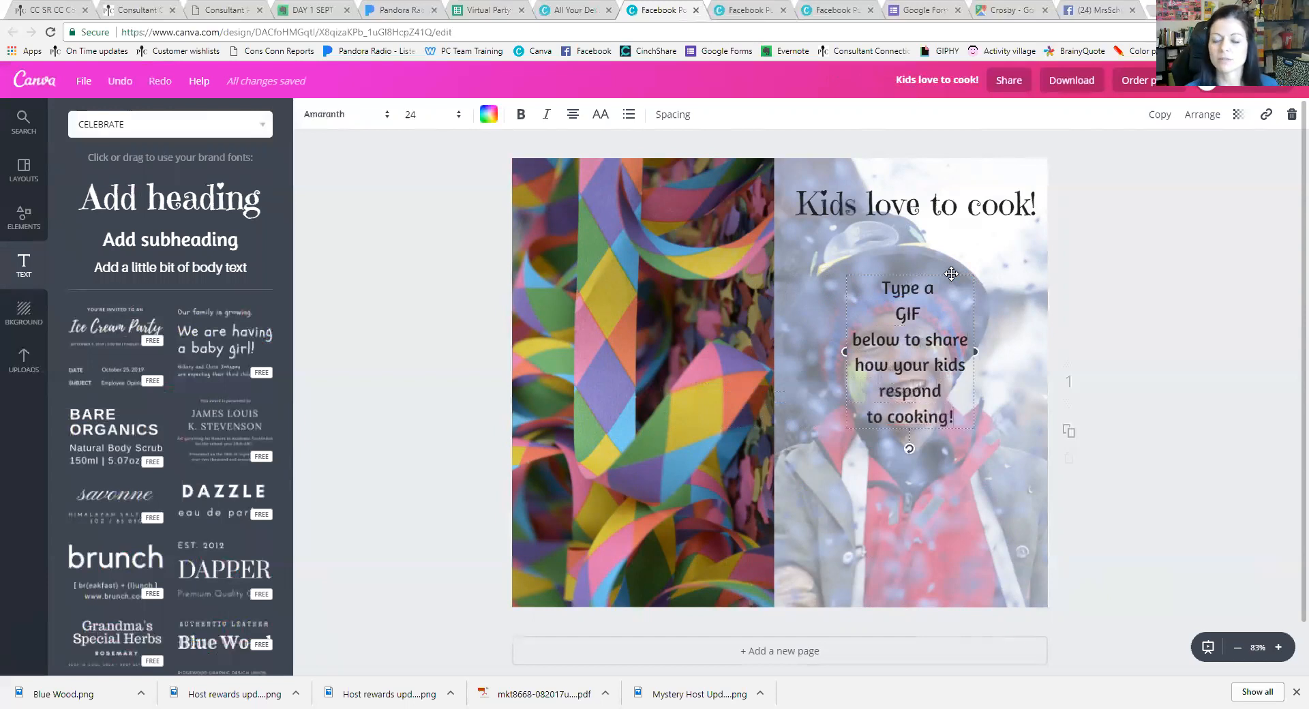
Set the prompt text to size 42 in the Emilys Candy font
left_click(409, 115)
left_click(422, 394)
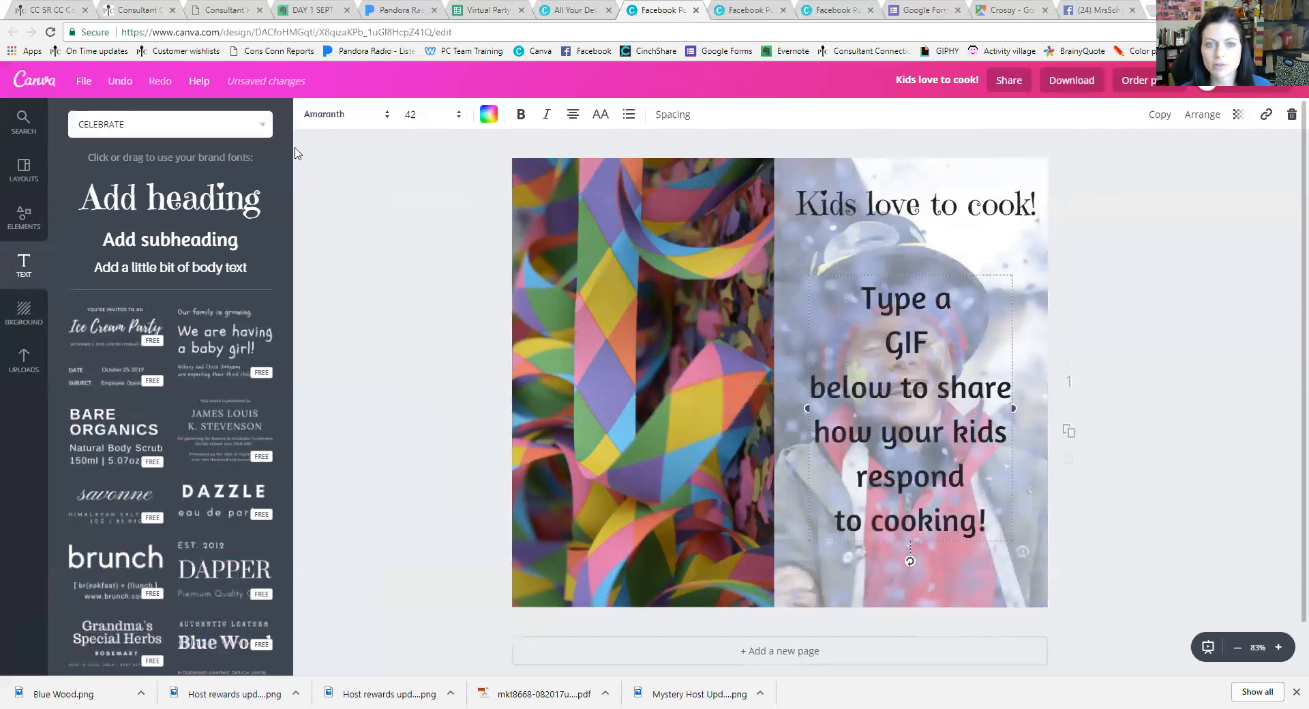
left_click(339, 114)
left_click(350, 195)
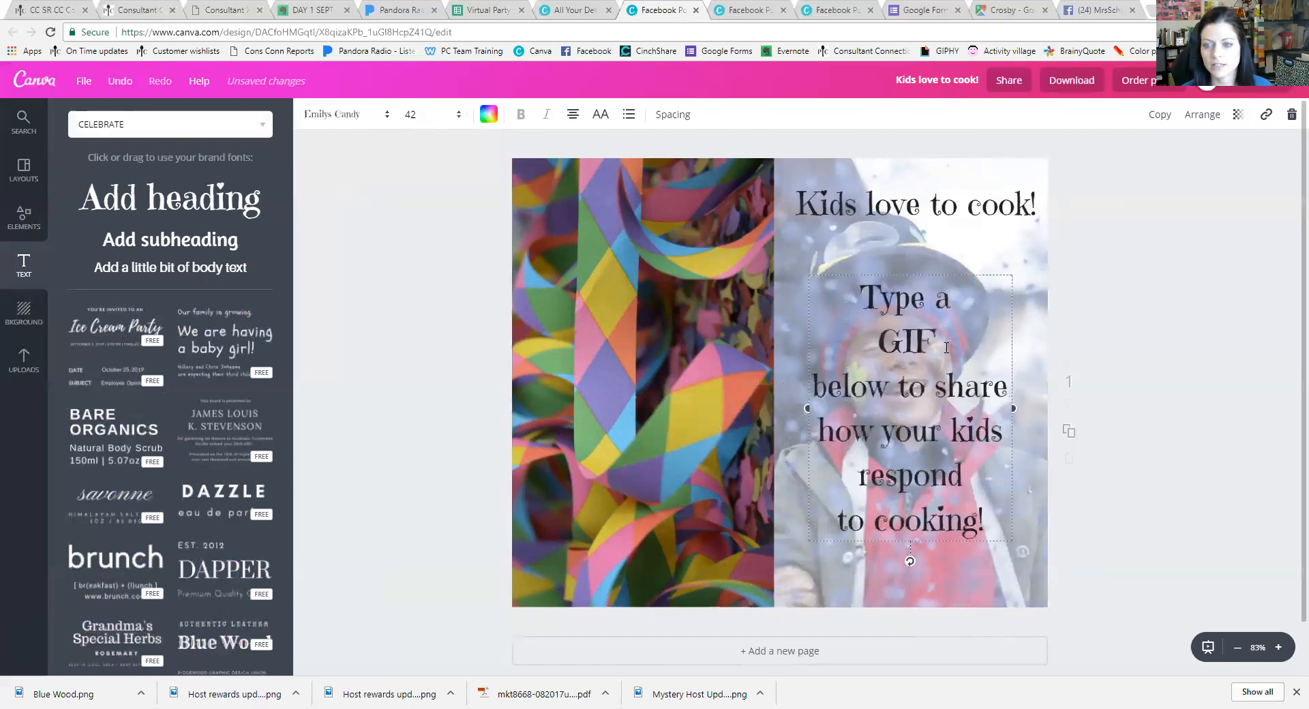
Colour the GIF prompt text a custom dark plum (462556)
left_click(488, 114)
left_click(603, 343)
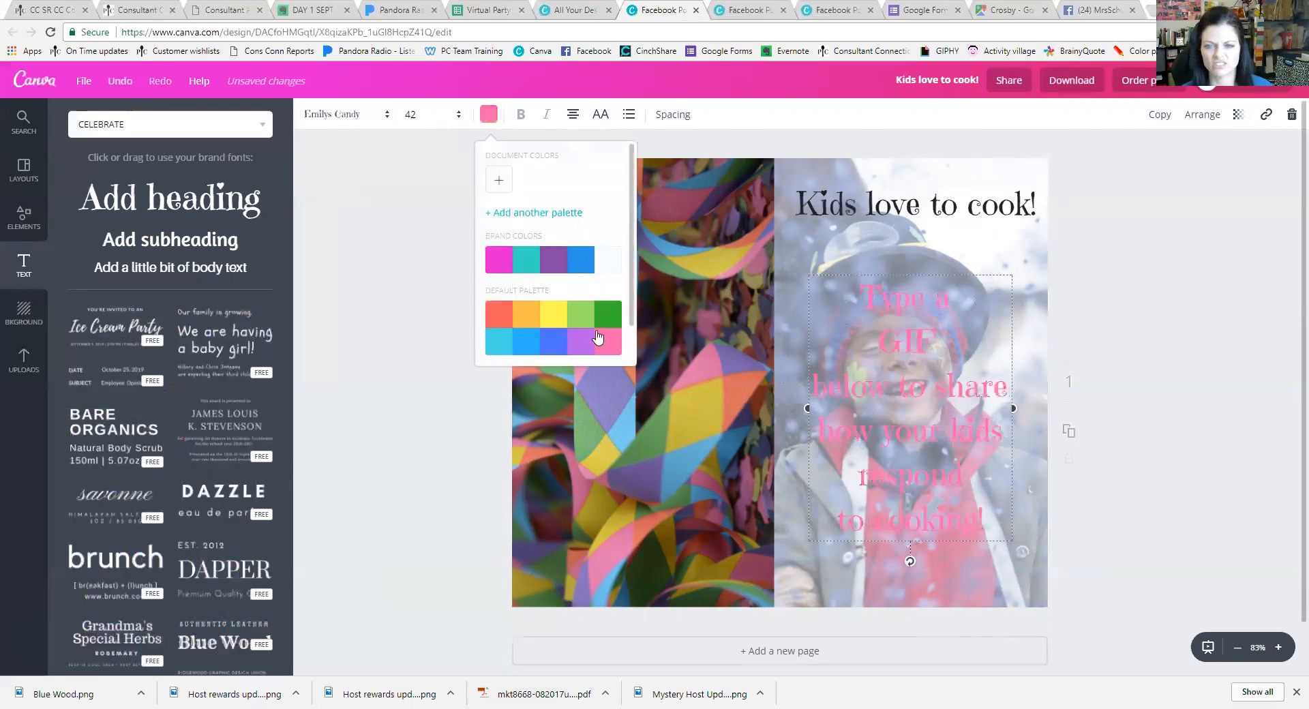
left_click(580, 266)
left_click(551, 267)
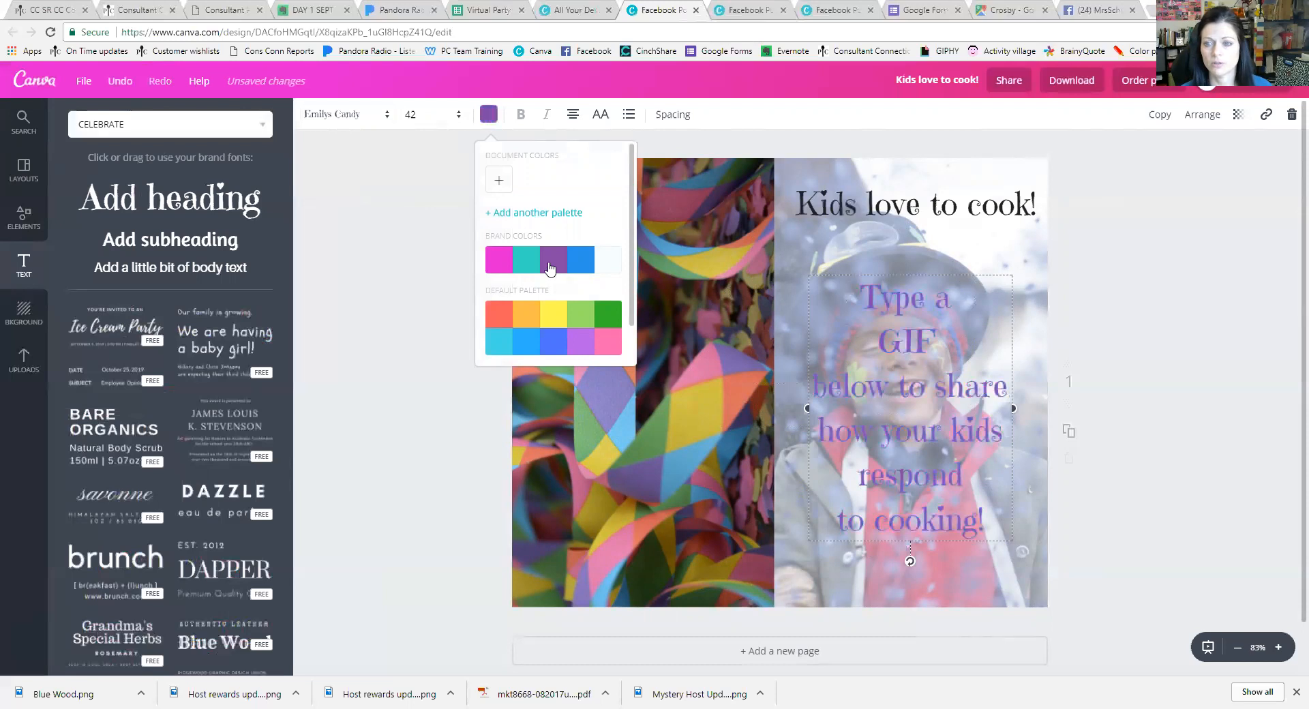
left_click(502, 183)
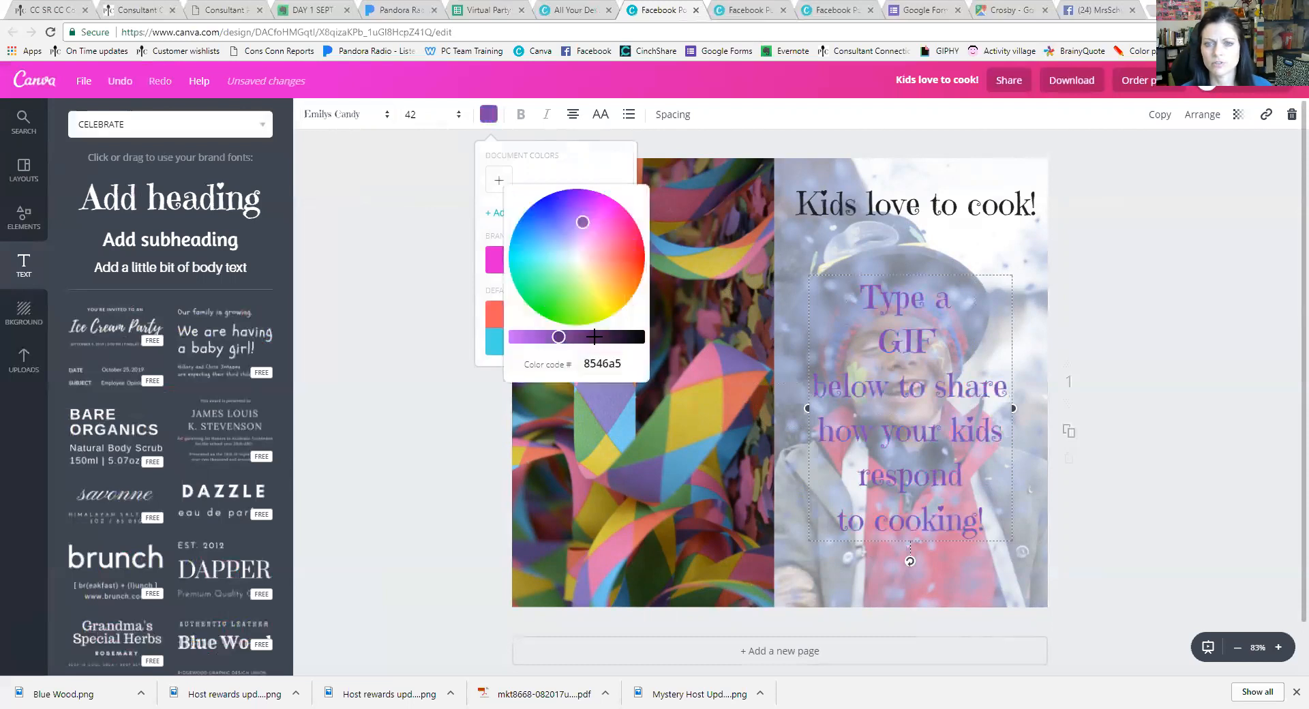
left_click_drag(589, 336, 596, 336)
Apply the same dark plum colour to the 'Kids love to cook!' heading
left_click(911, 213)
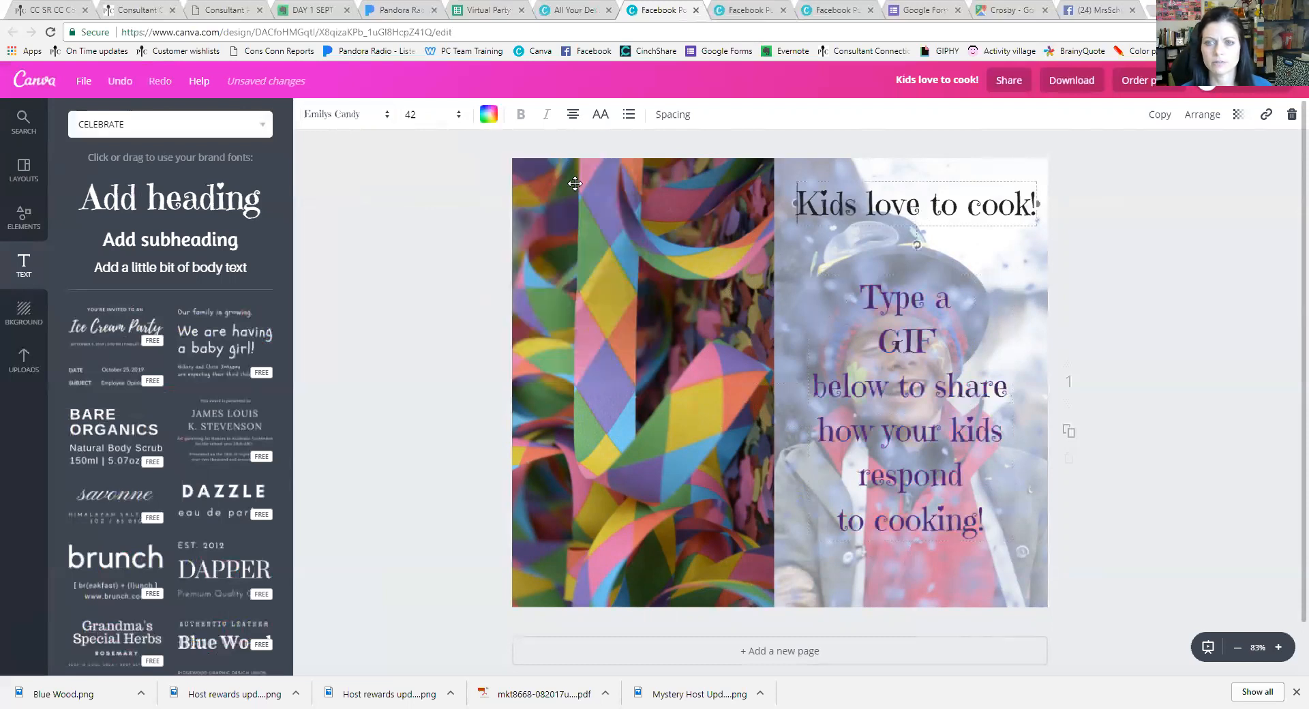
left_click(488, 114)
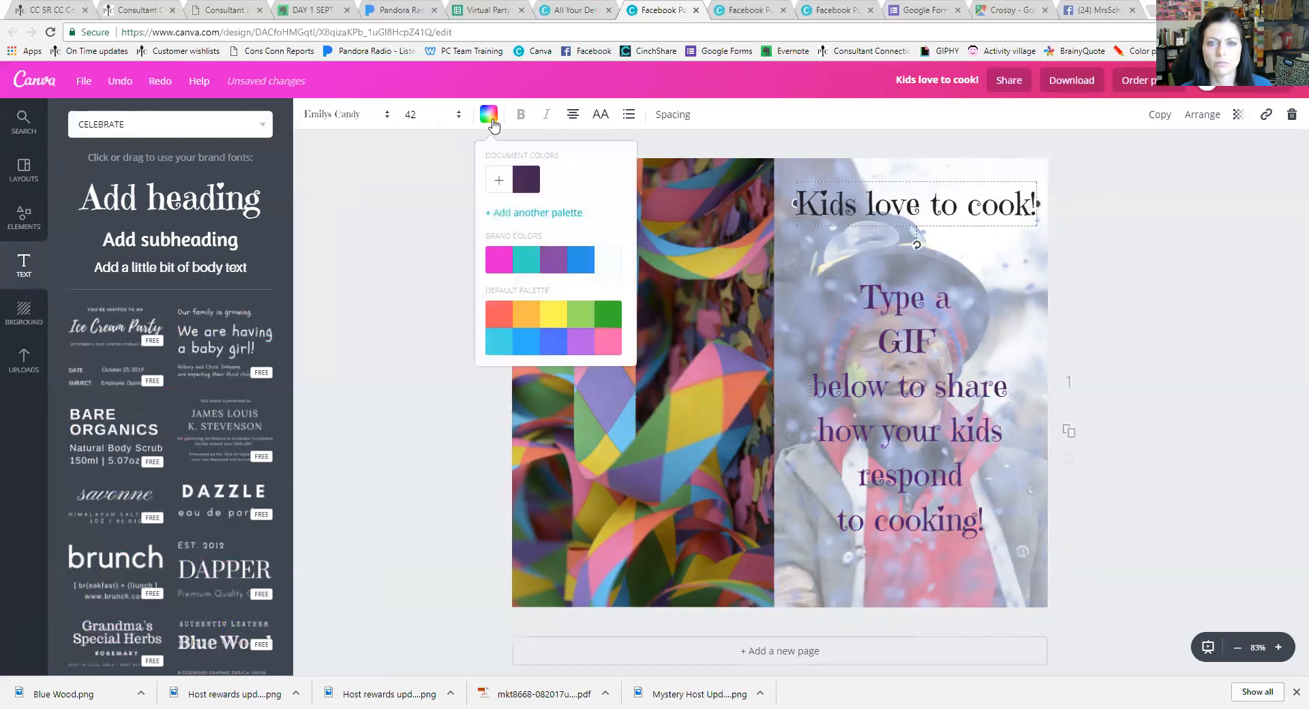
left_click(526, 180)
left_click(883, 247)
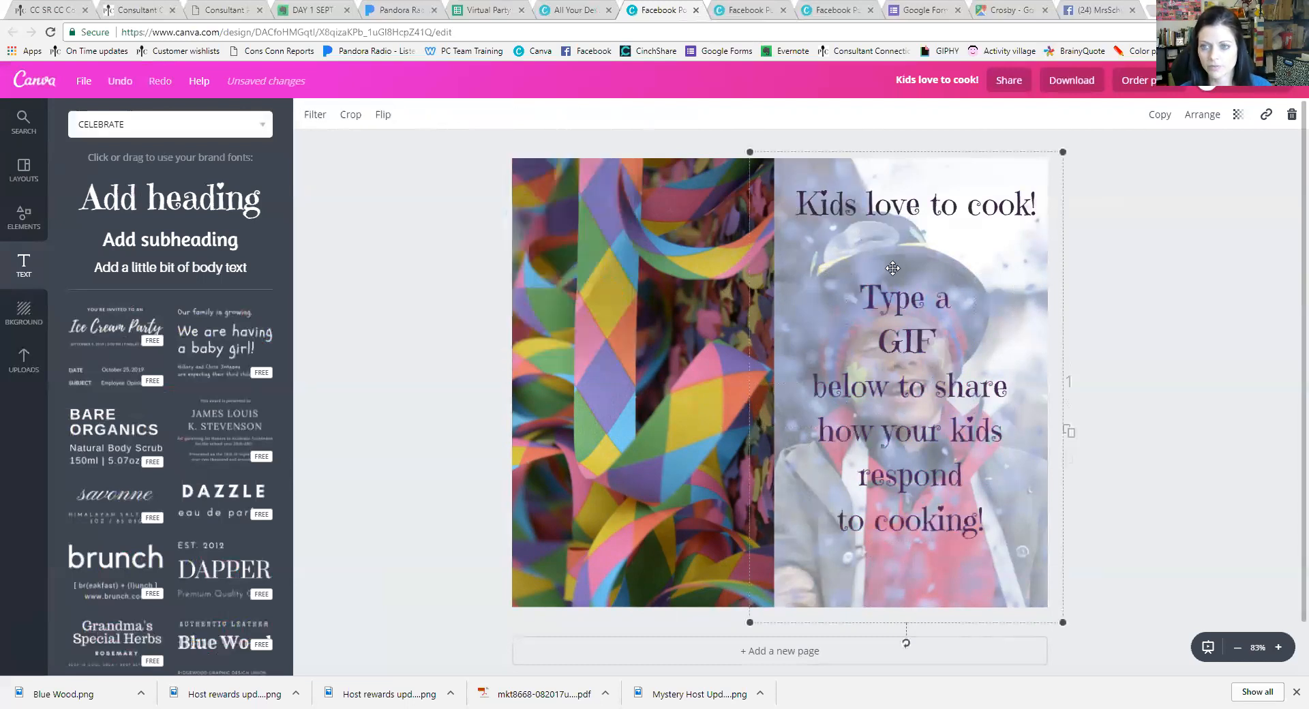
left_click(970, 207)
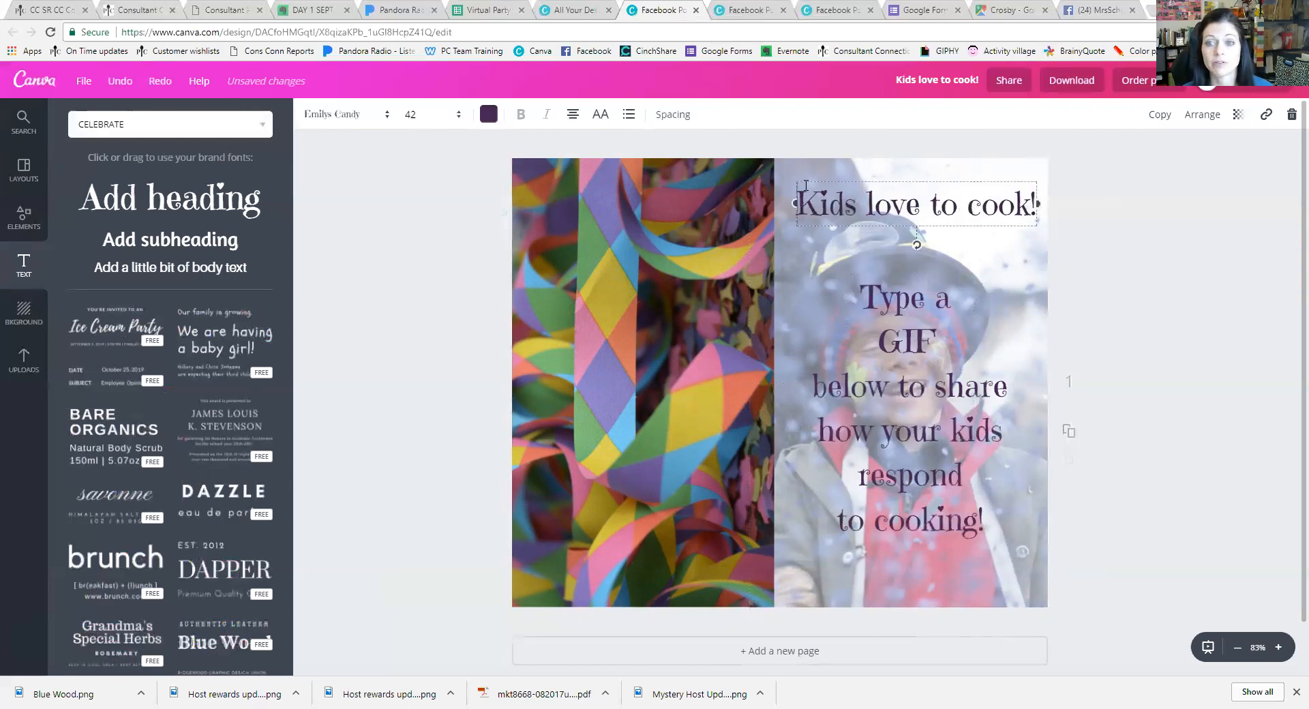
Duplicate the heading to the bottom of the post and centre the GIF prompt block
left_click(1161, 117)
left_click_drag(973, 224, 950, 581)
left_click_drag(931, 466, 931, 453)
left_click_drag(931, 454, 938, 452)
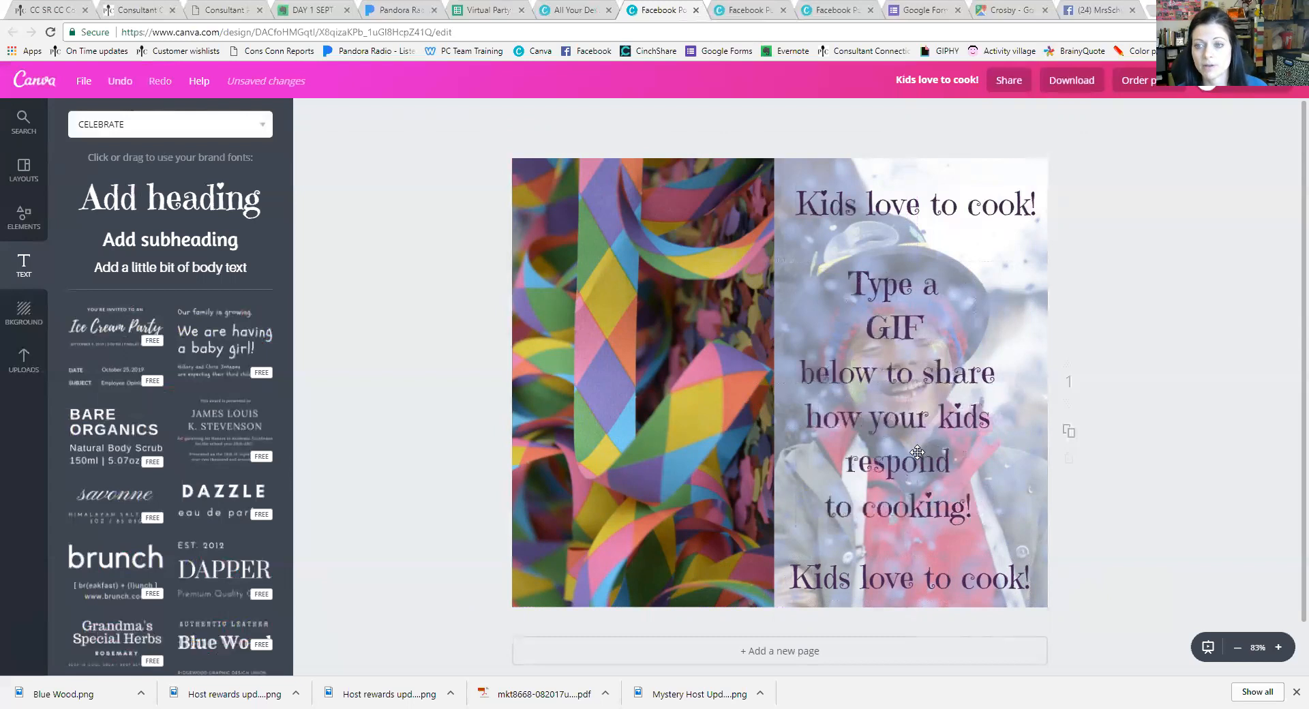
left_click_drag(939, 452, 937, 453)
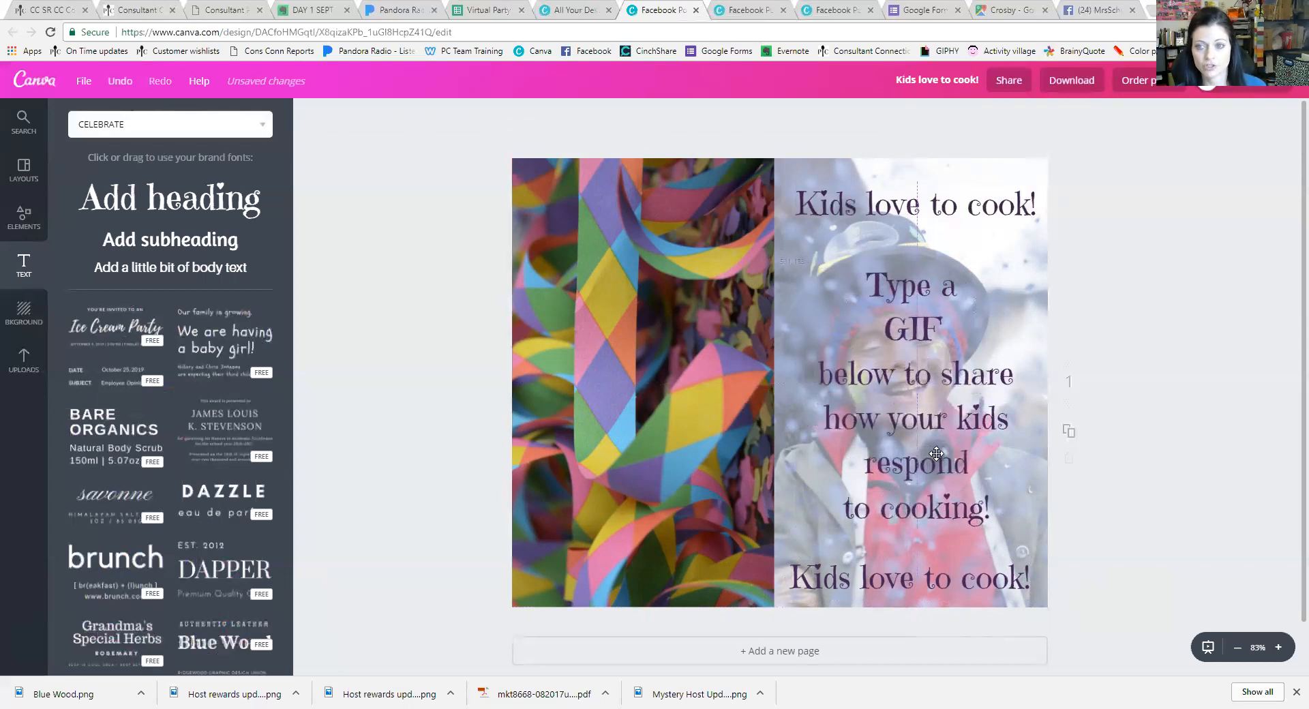
left_click_drag(932, 582, 937, 573)
Change the bottom copy to 'This should be fun!', nudge the prompt up, and download the design
double_click(918, 569)
type("This shoudl")
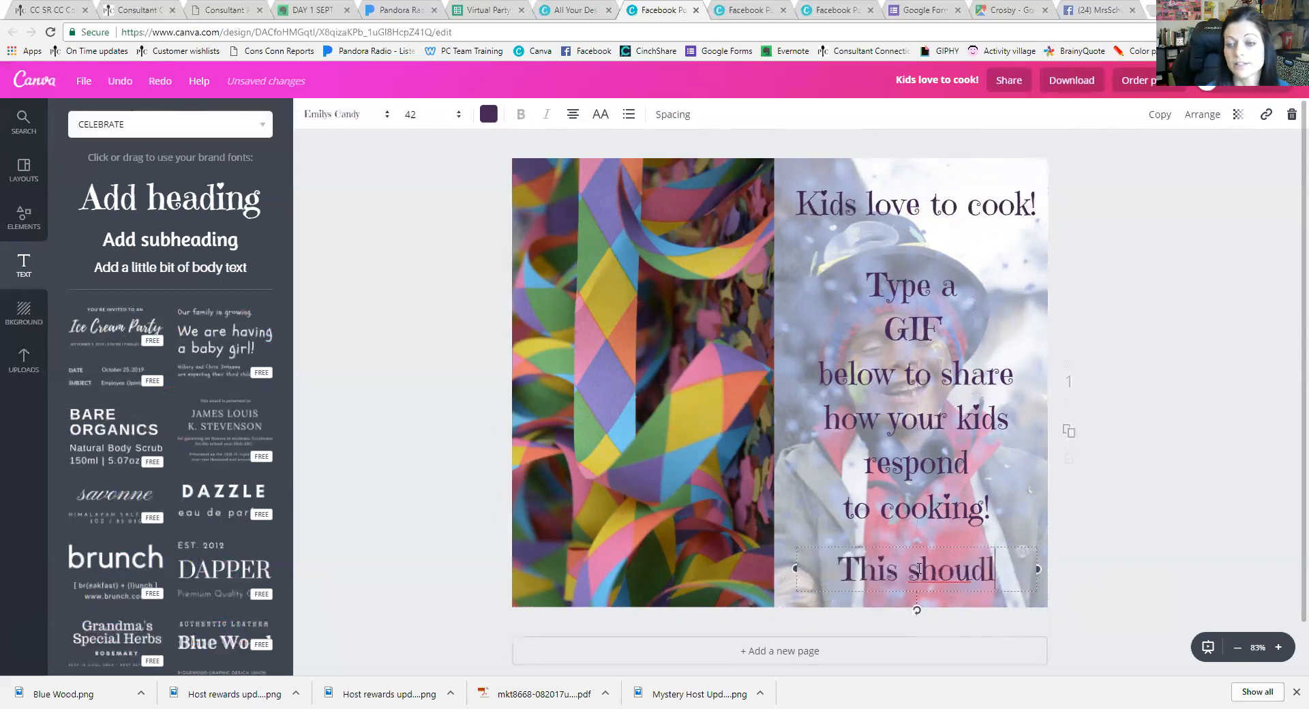
key("BackSpace")
key("BackSpace")
type("ld be fun!")
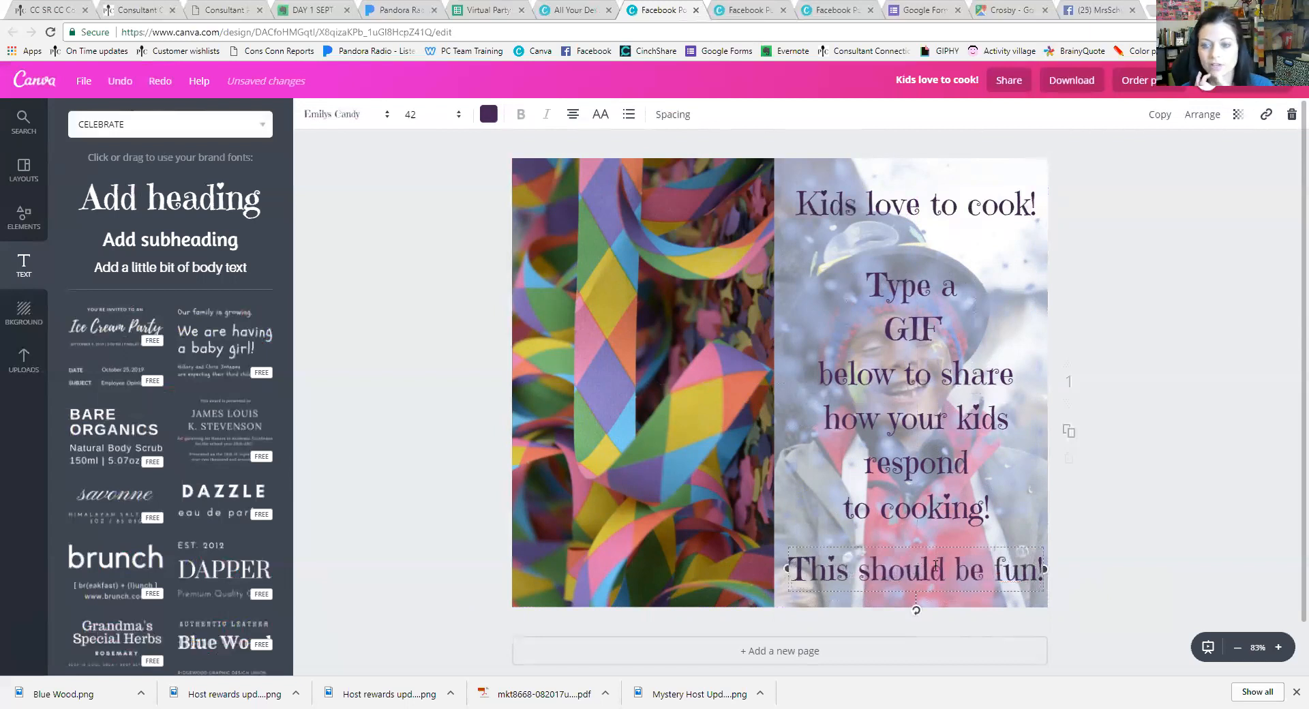
left_click(1101, 496)
left_click_drag(944, 442, 946, 435)
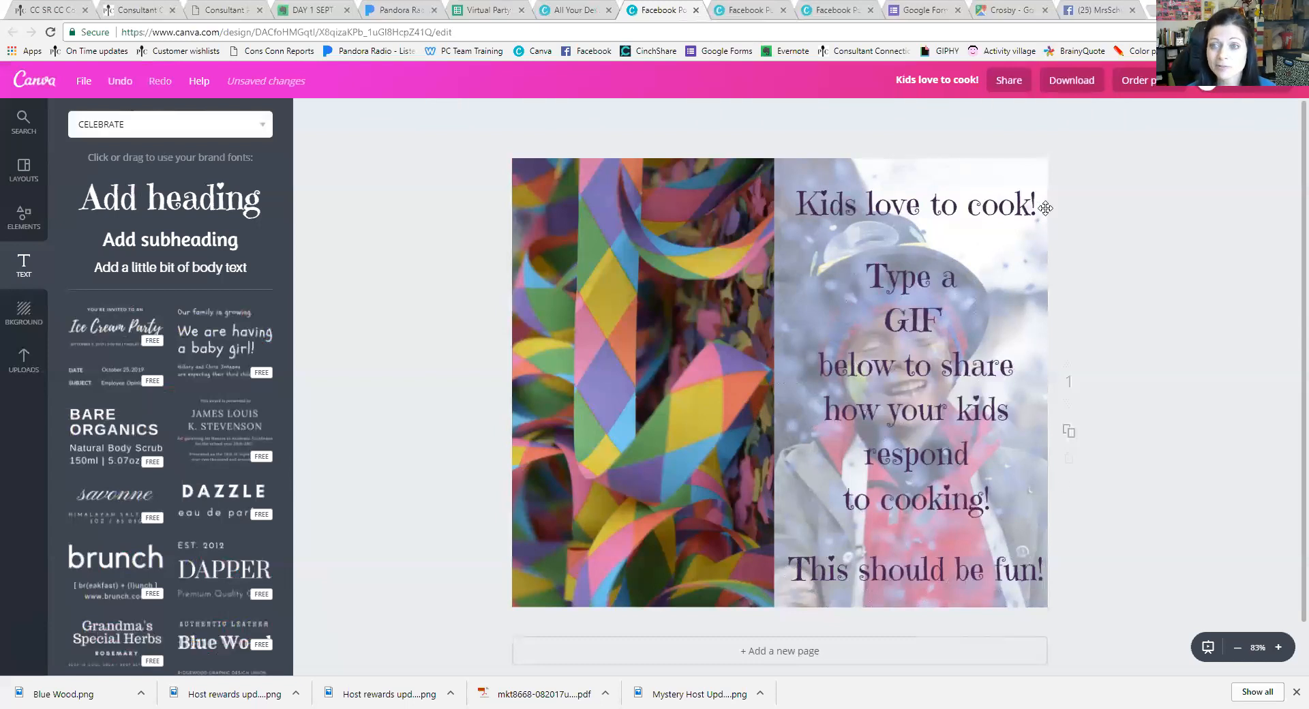
left_click(1064, 85)
left_click(1087, 221)
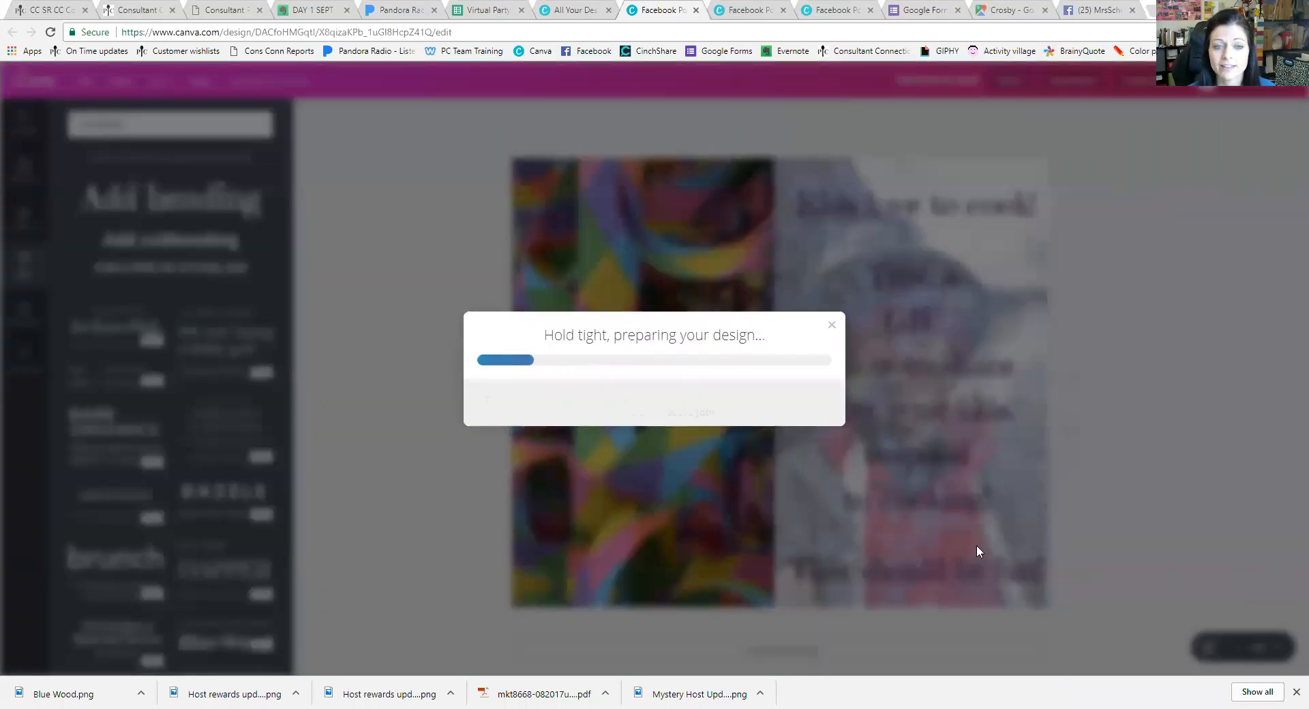